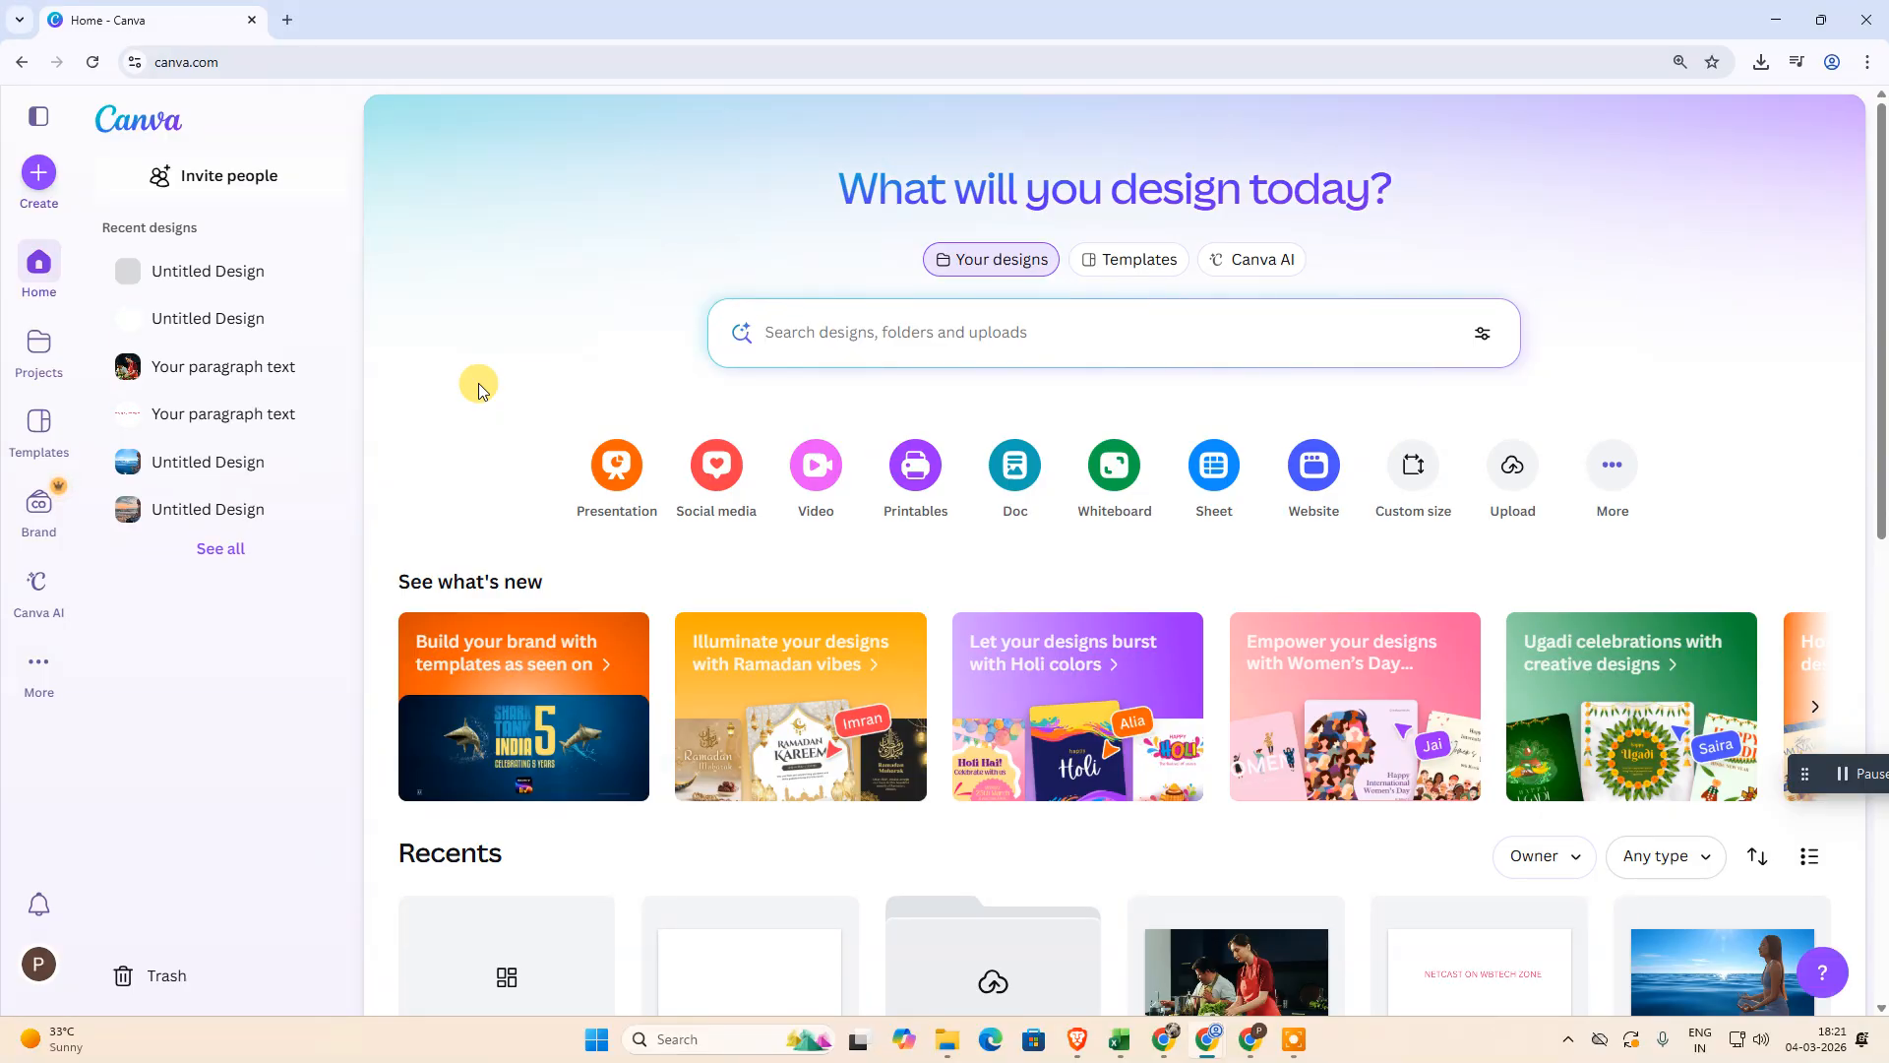
# Create a new blank design using the first Presentation format.
pyautogui.click(46, 185)
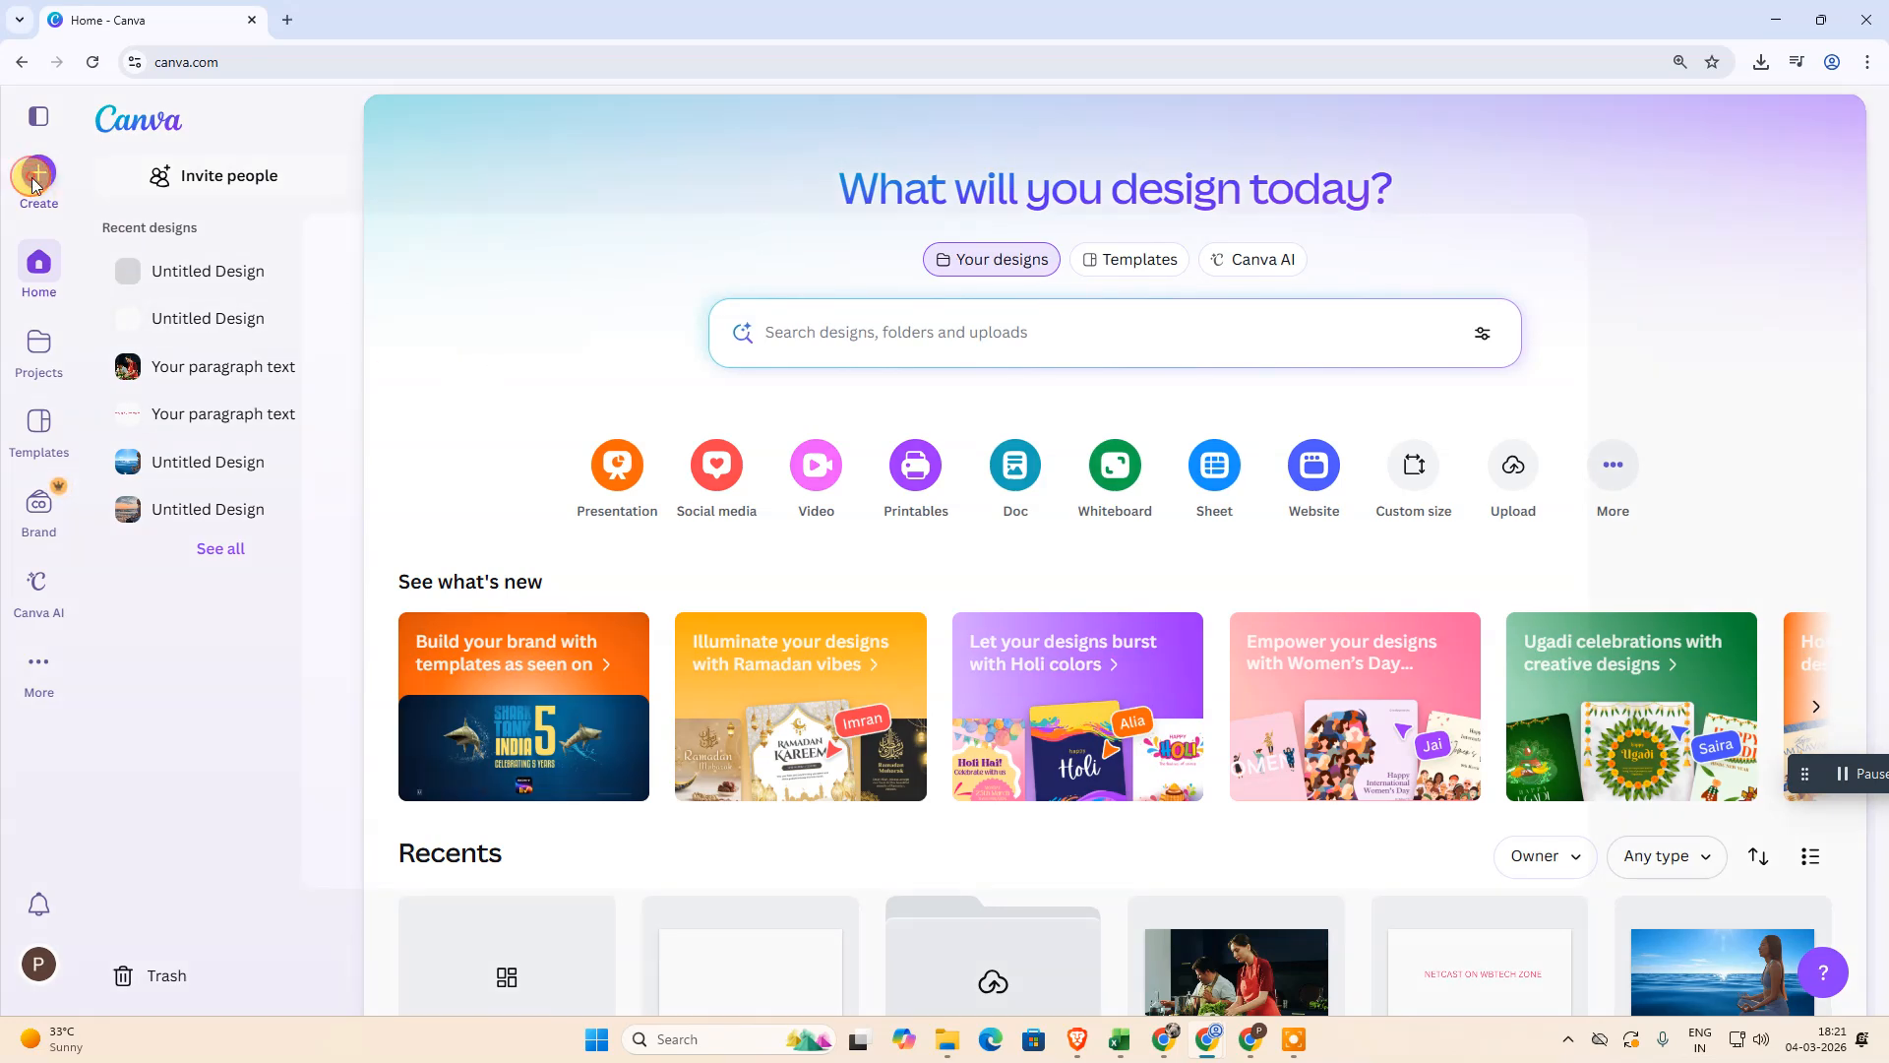
pyautogui.click(264, 313)
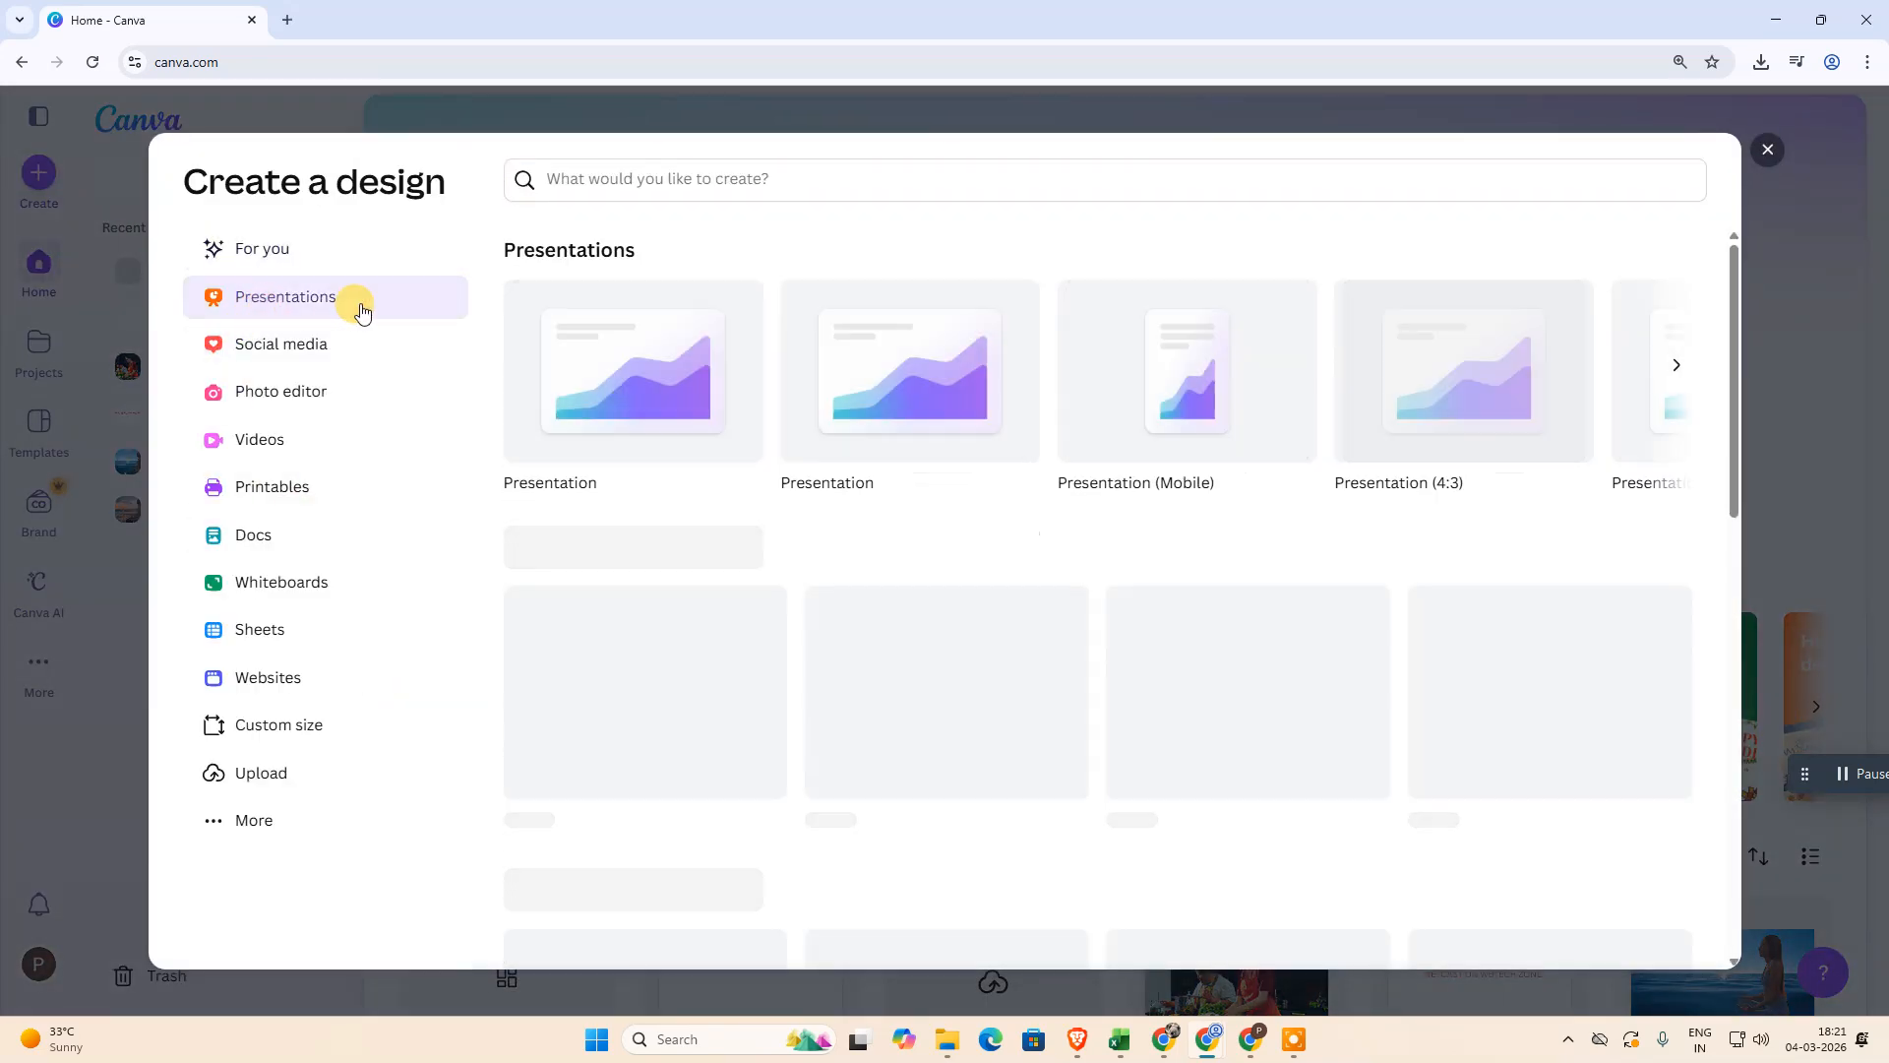
pyautogui.click(667, 384)
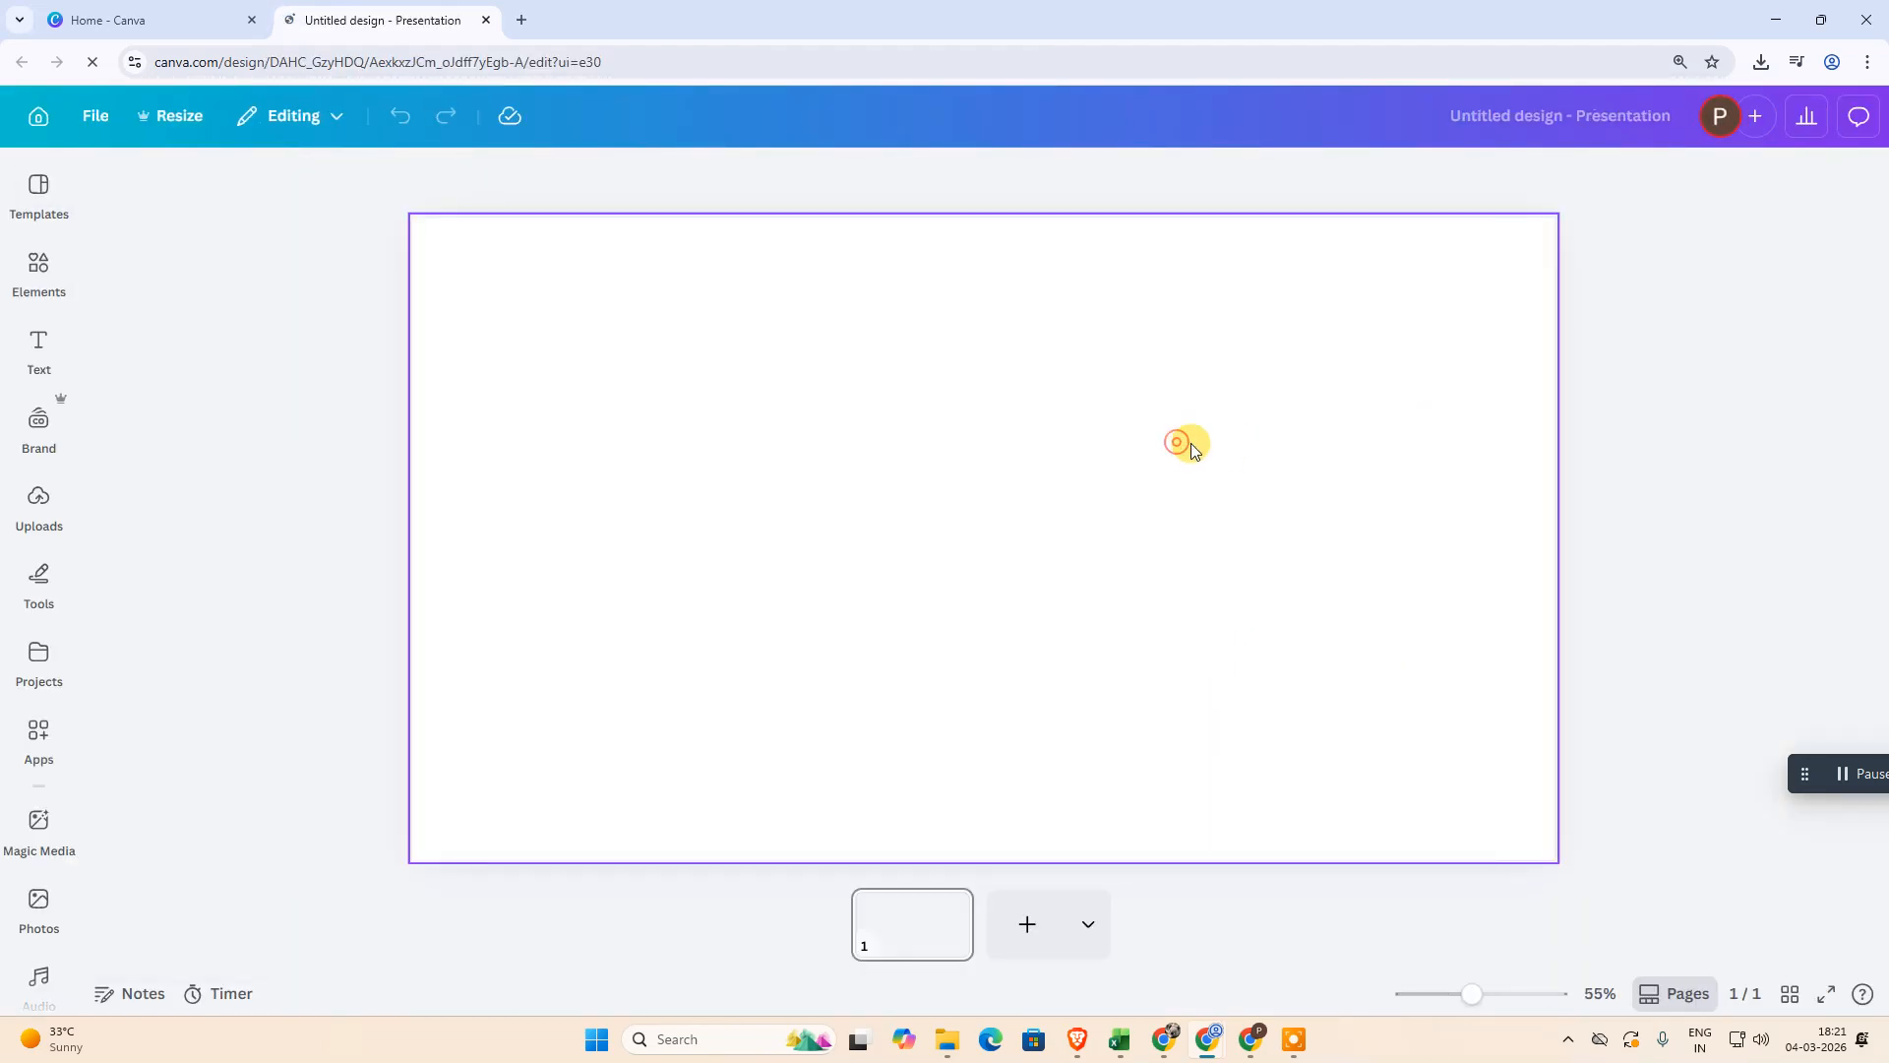
pyautogui.click(36, 512)
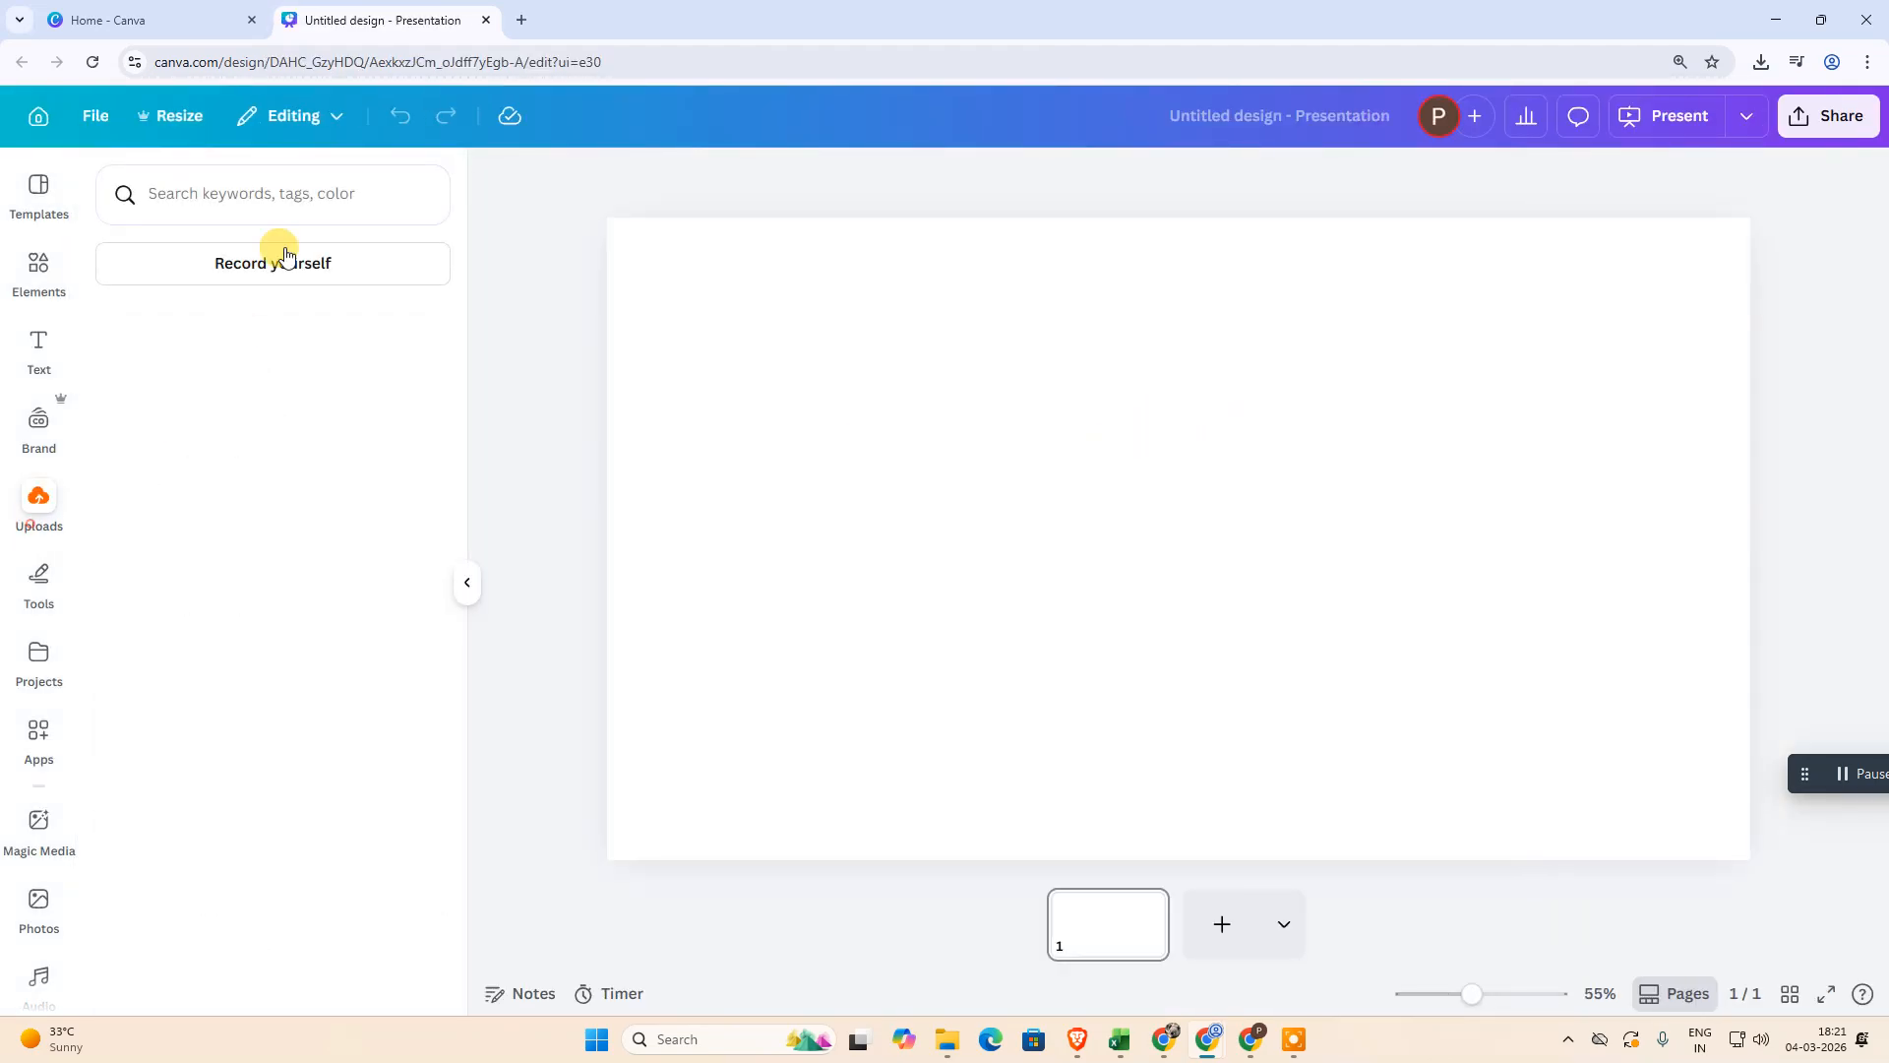
pyautogui.click(202, 248)
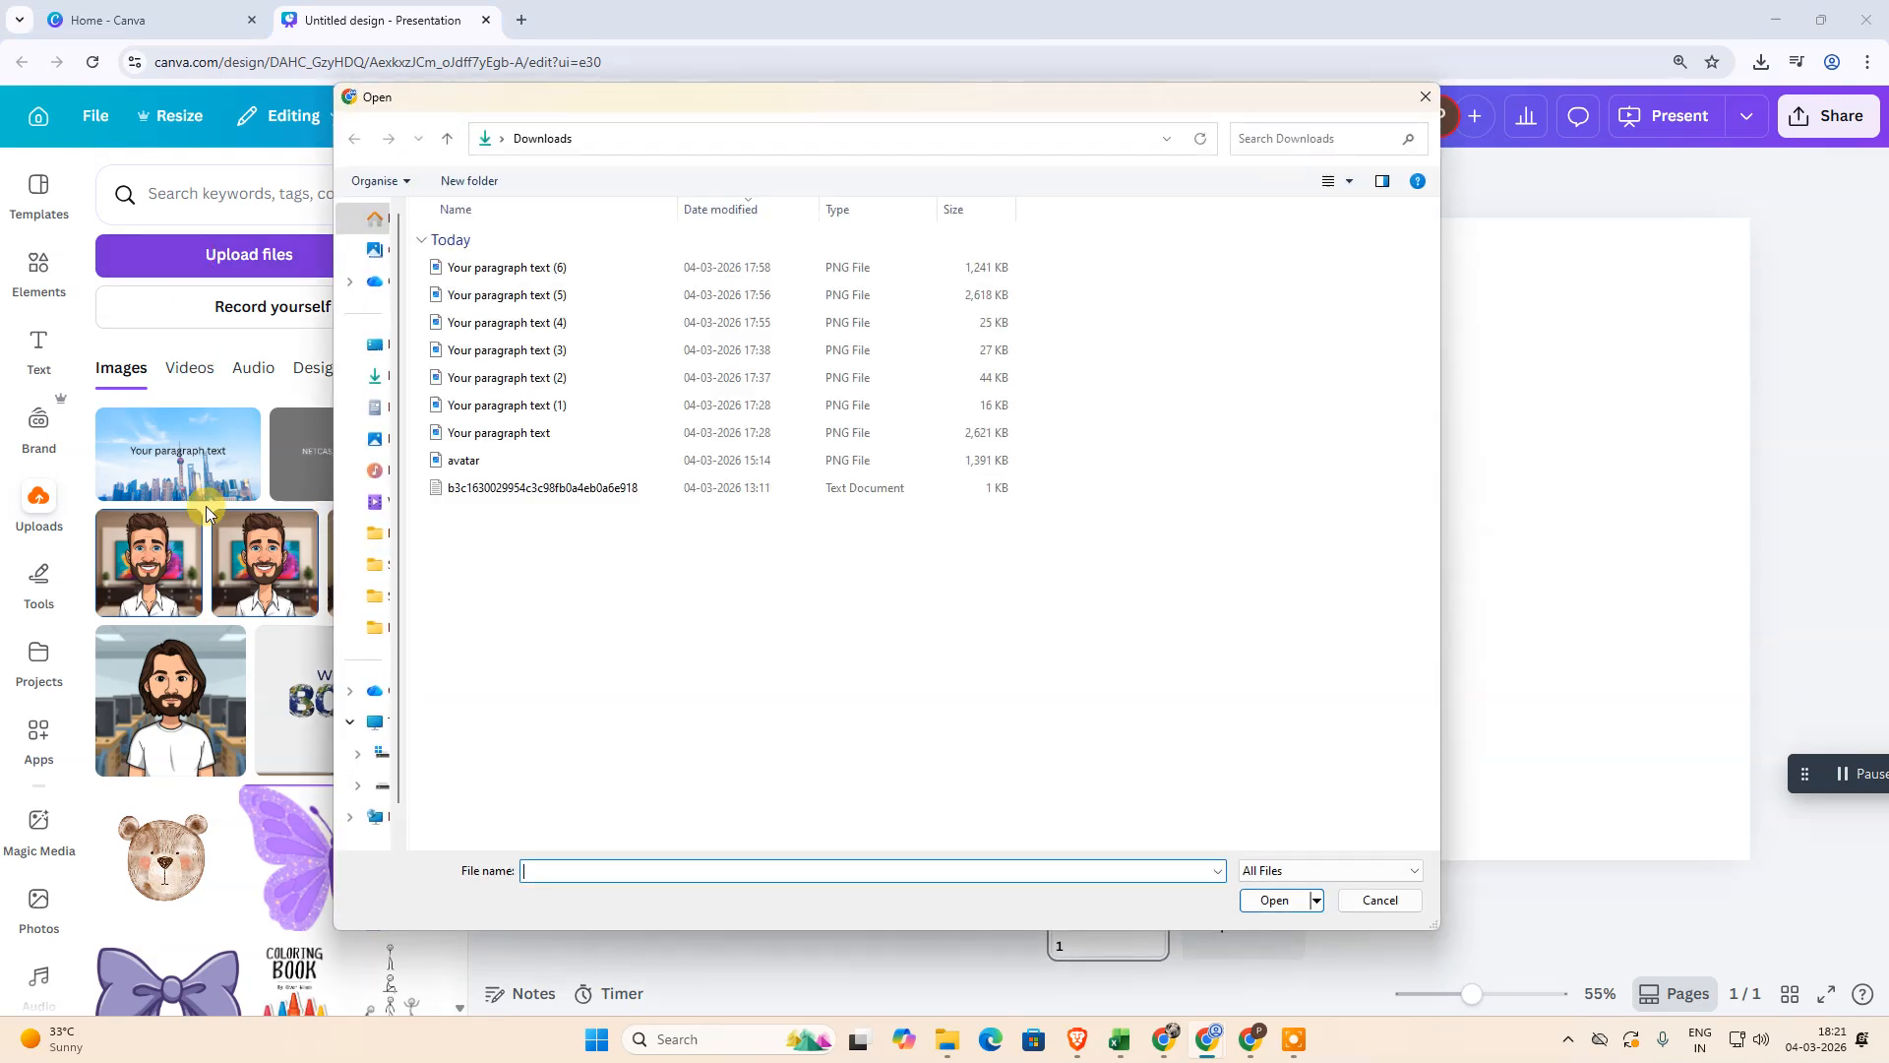
pyautogui.click(1418, 92)
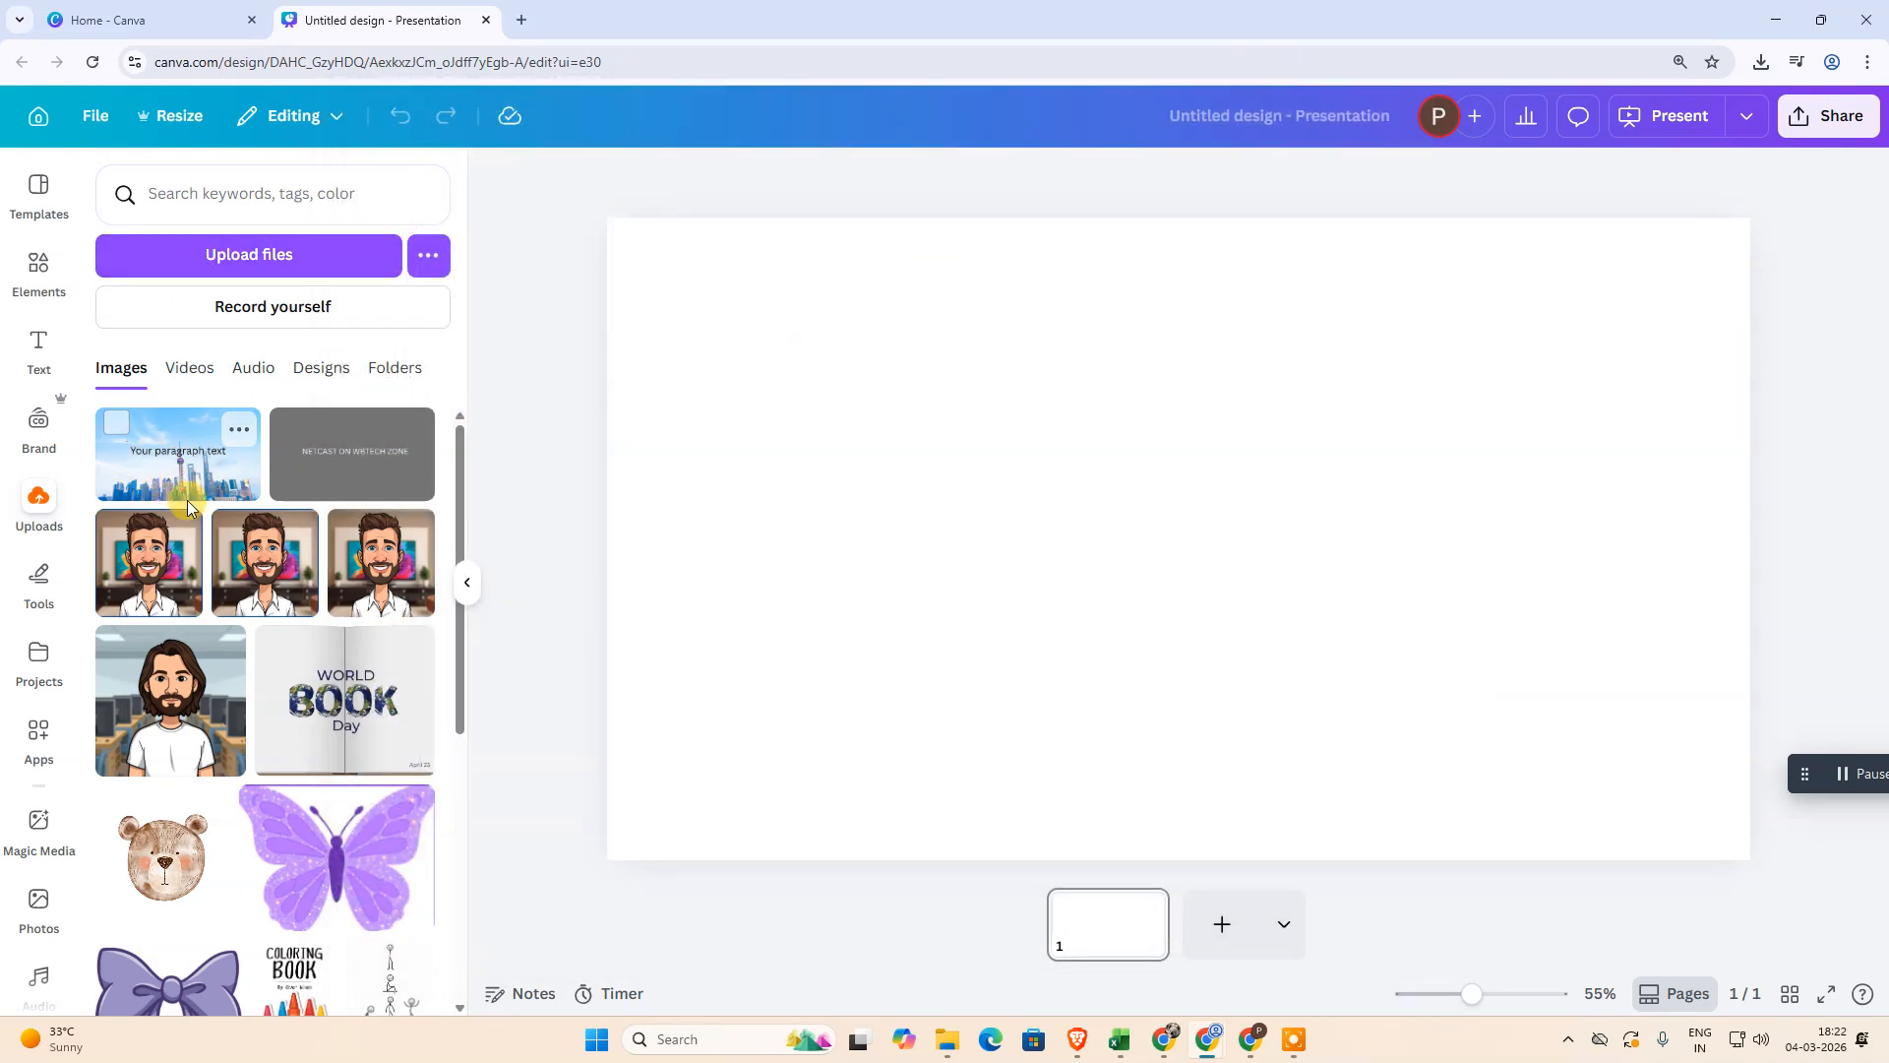
pyautogui.click(160, 480)
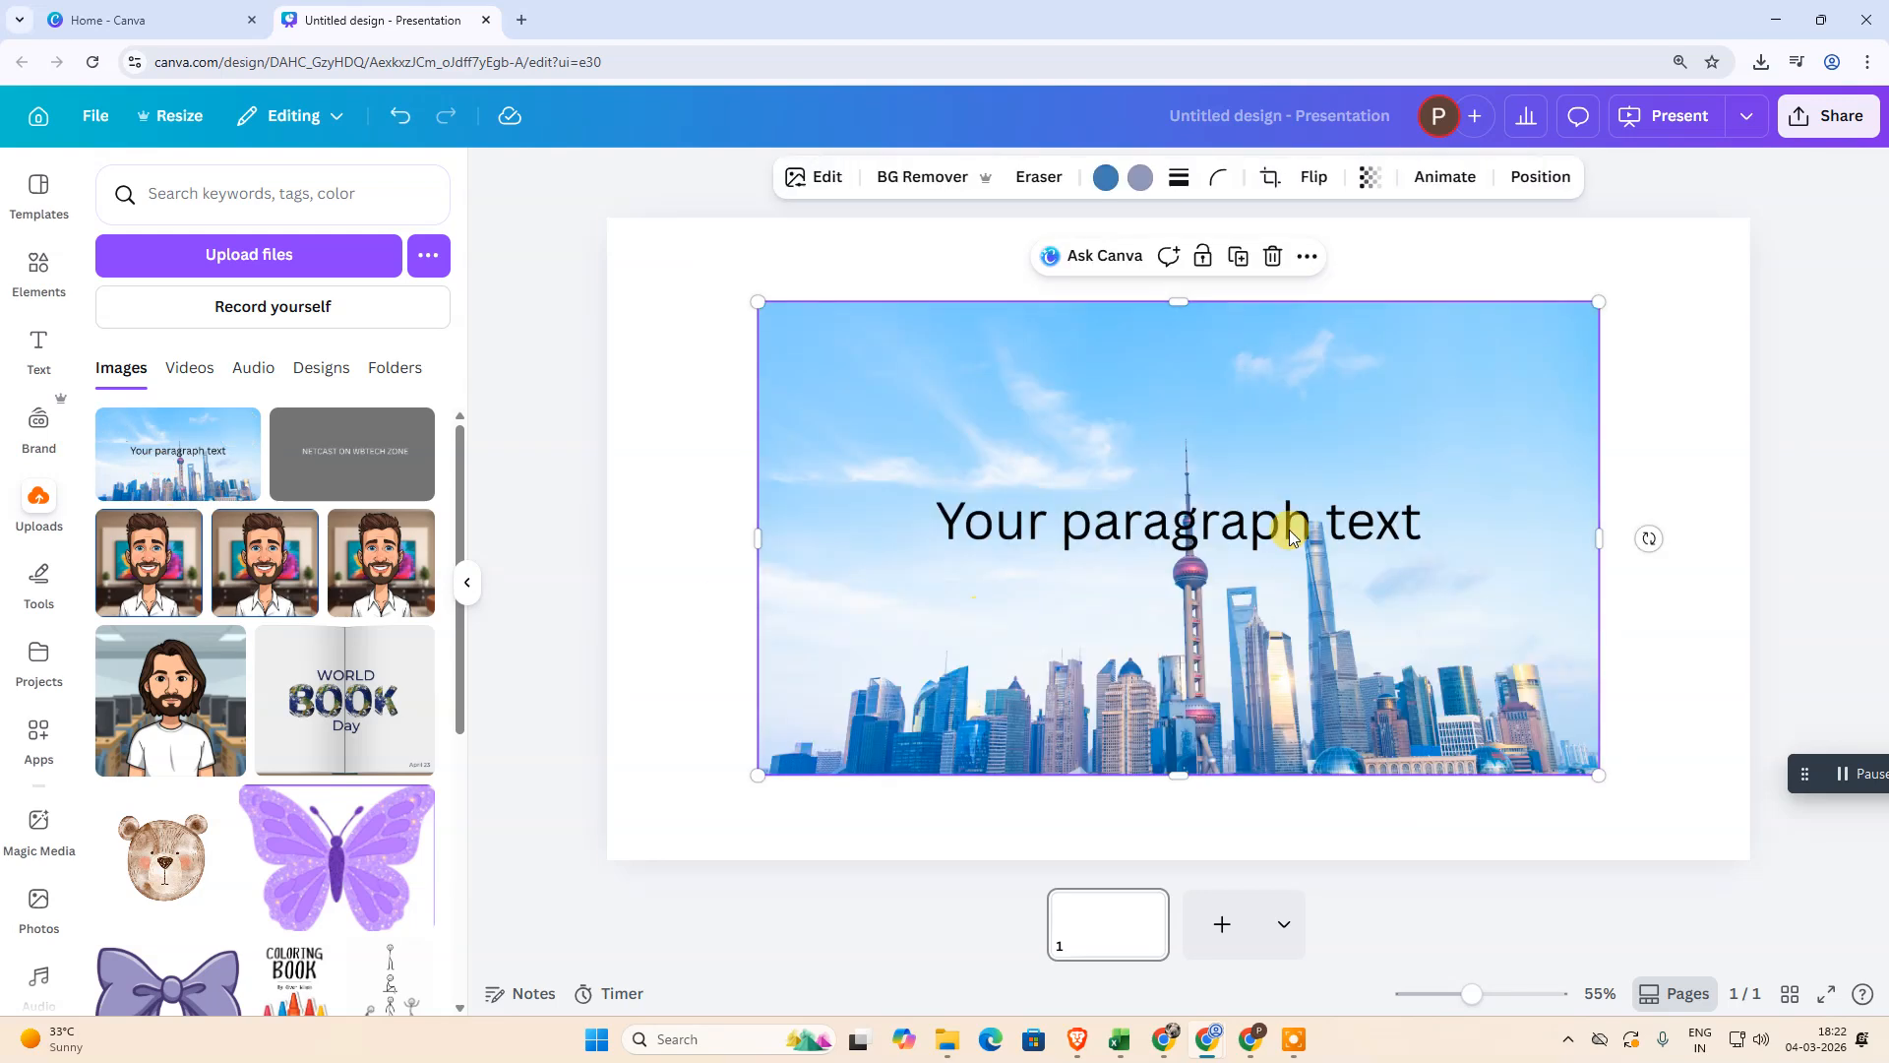
pyautogui.press('Delete')
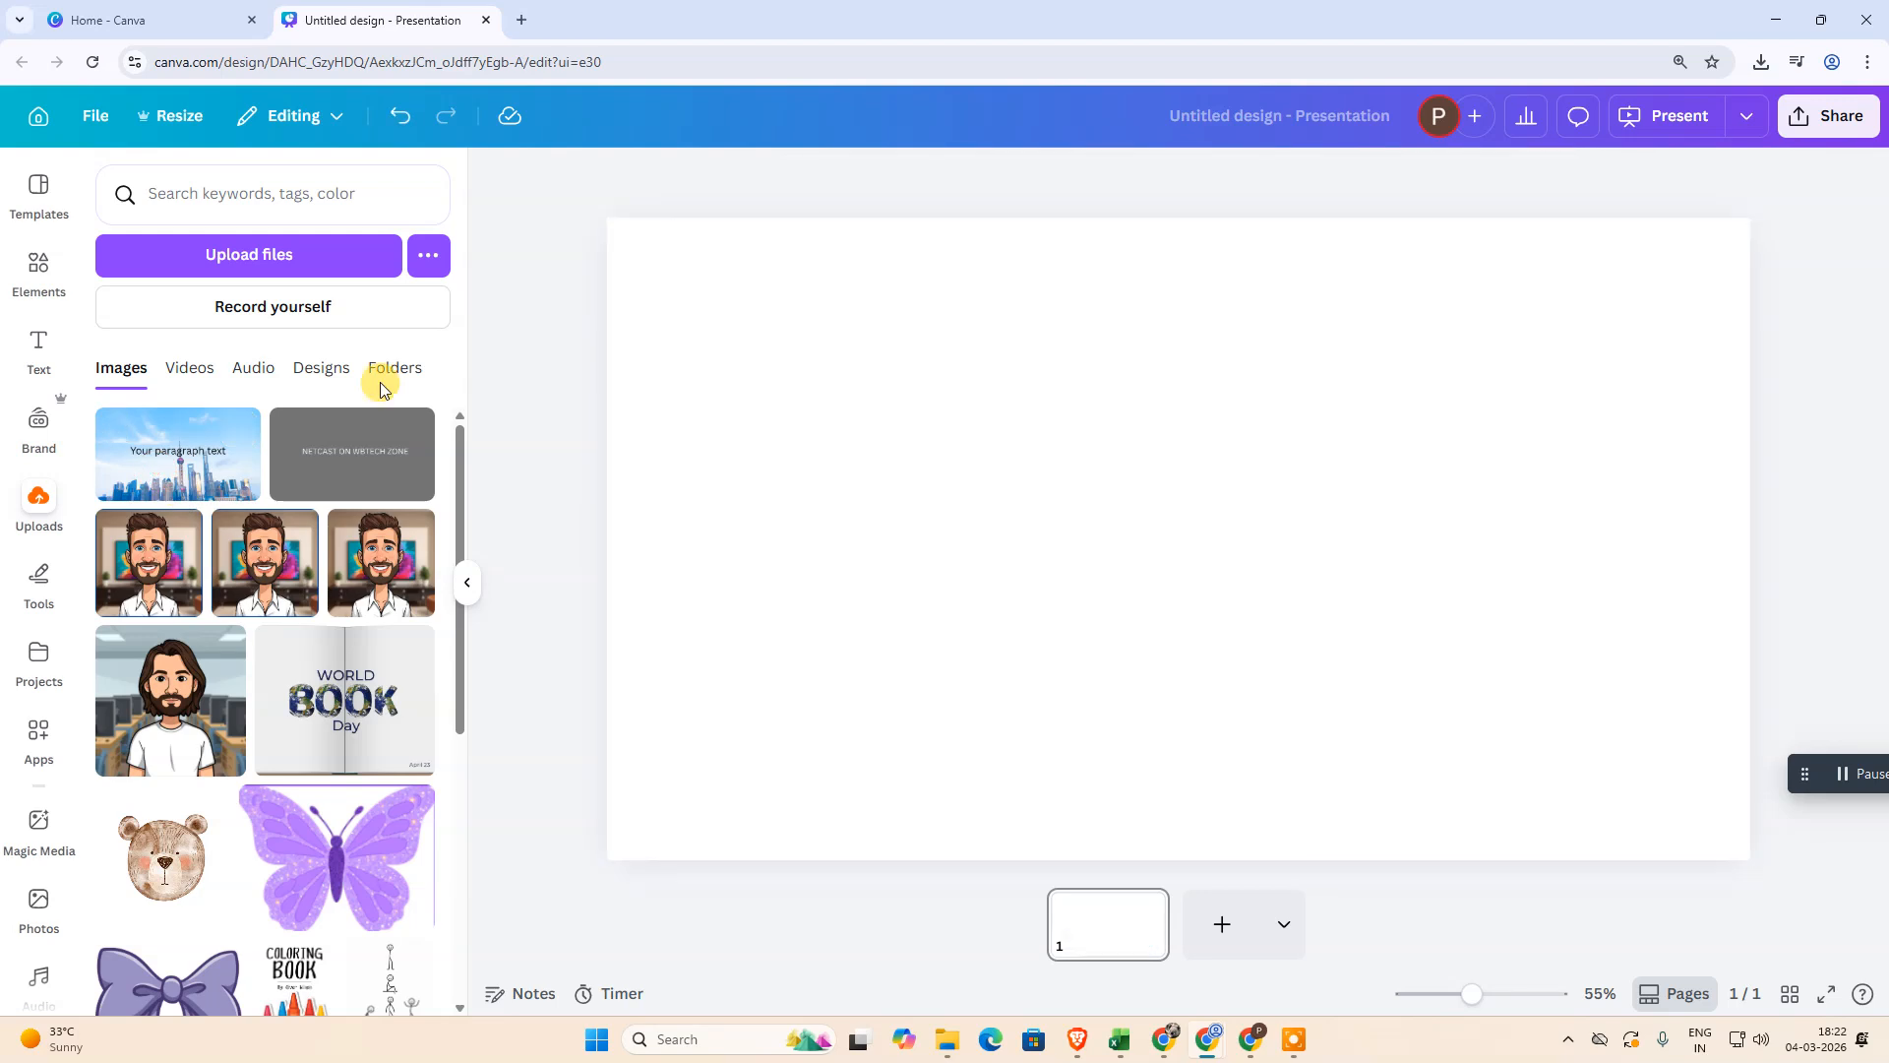
# Add the 15-second video of two people cooking from the recently used elements to the blank page.
pyautogui.click(37, 285)
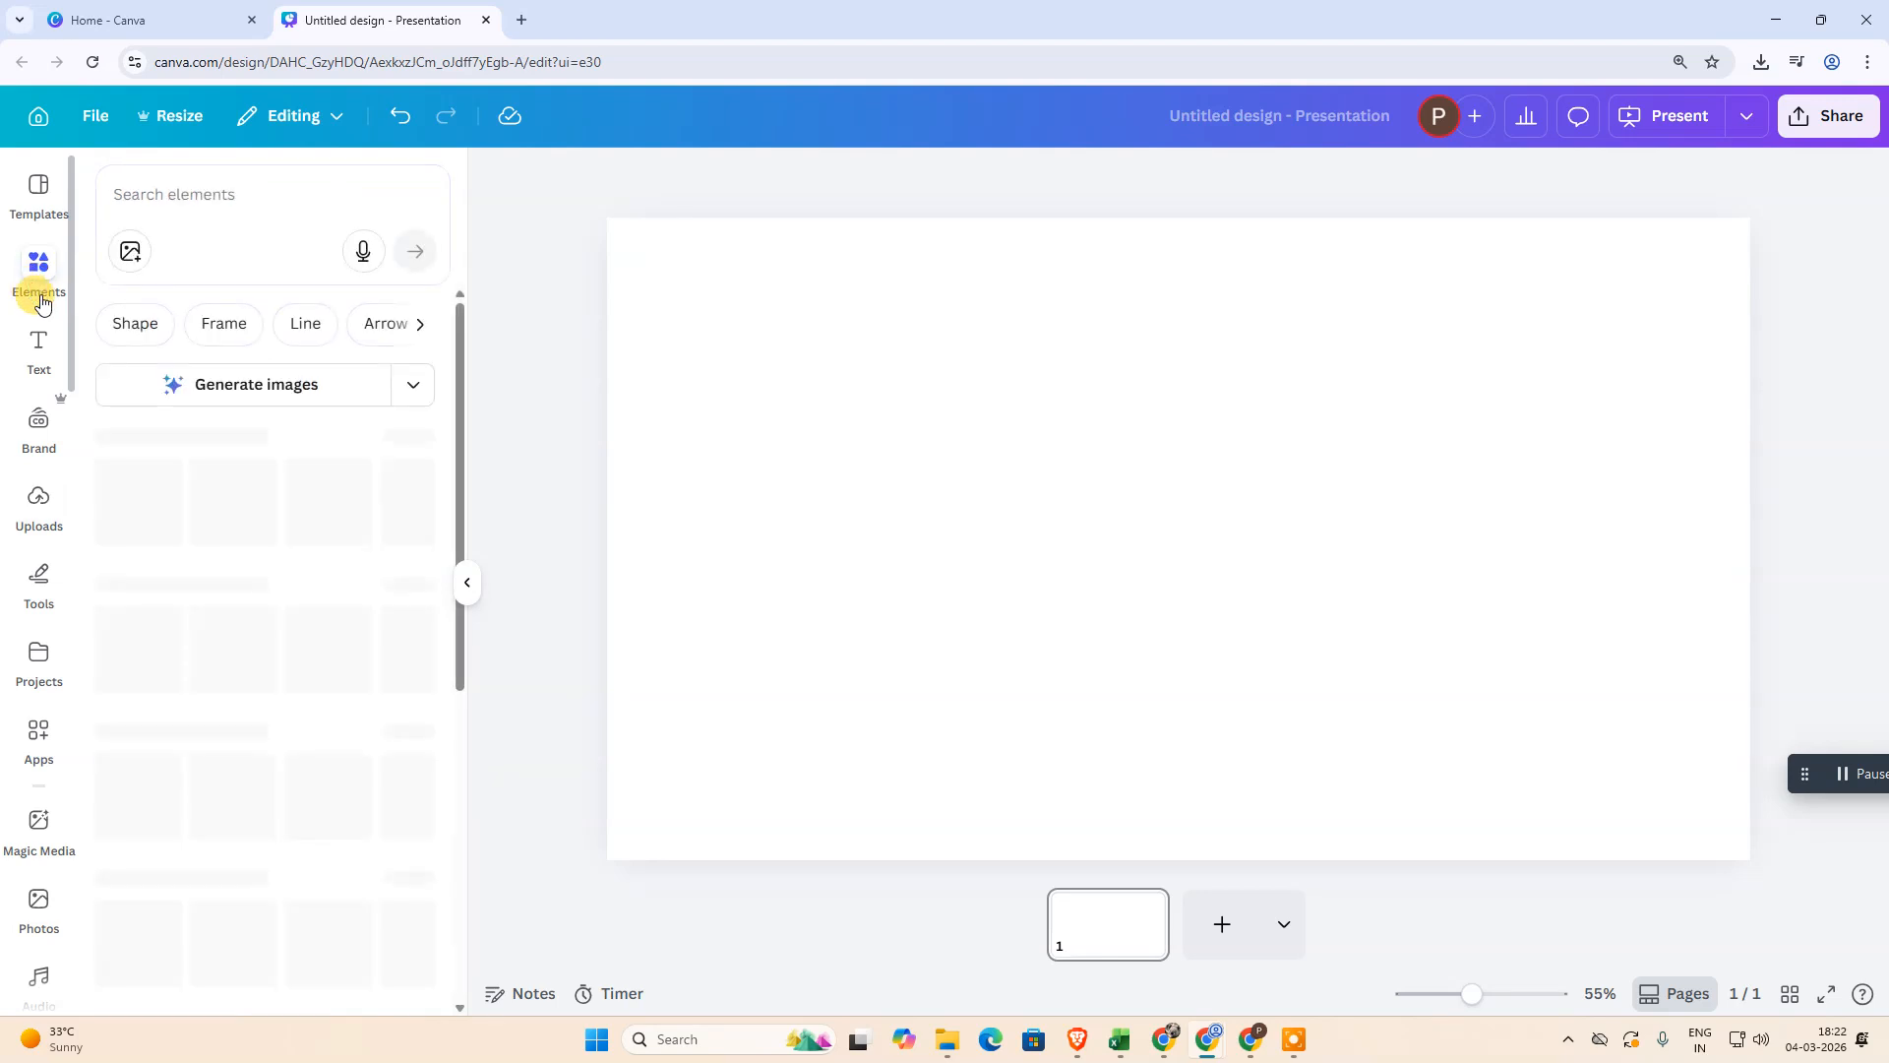
pyautogui.click(412, 437)
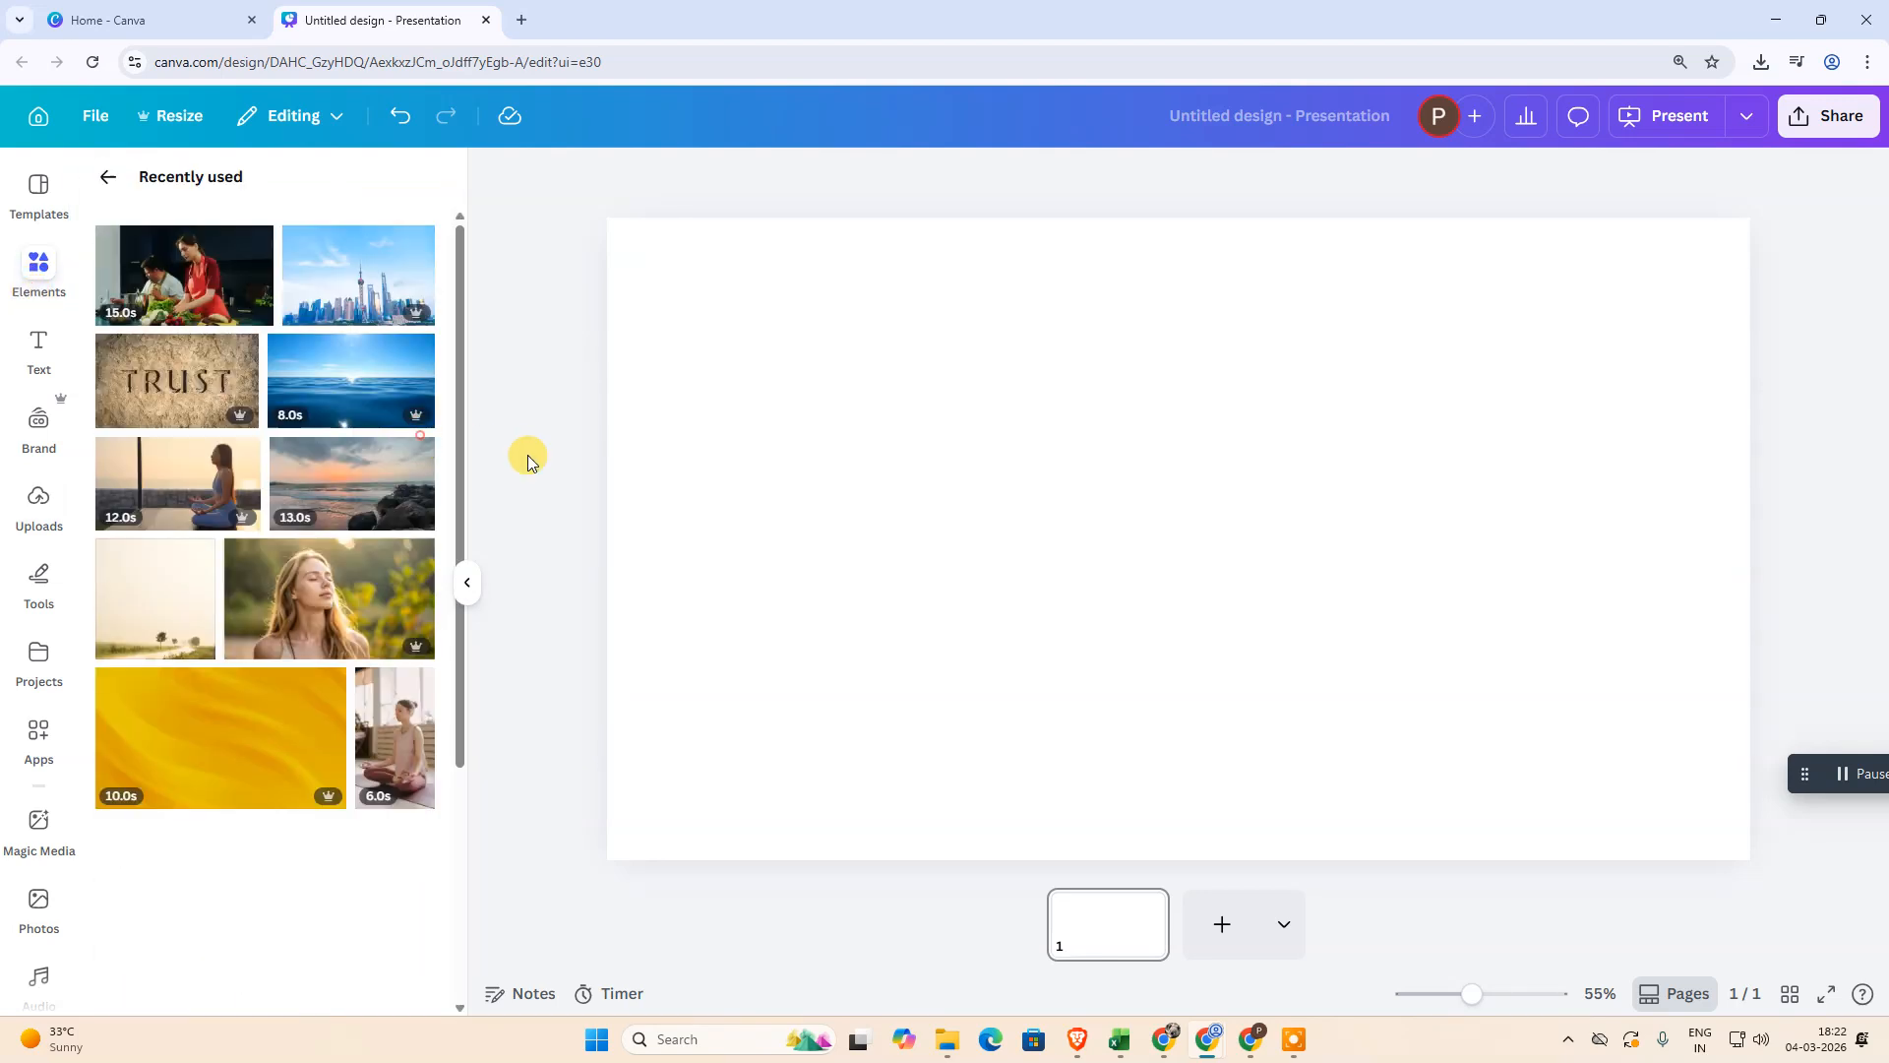
pyautogui.click(159, 279)
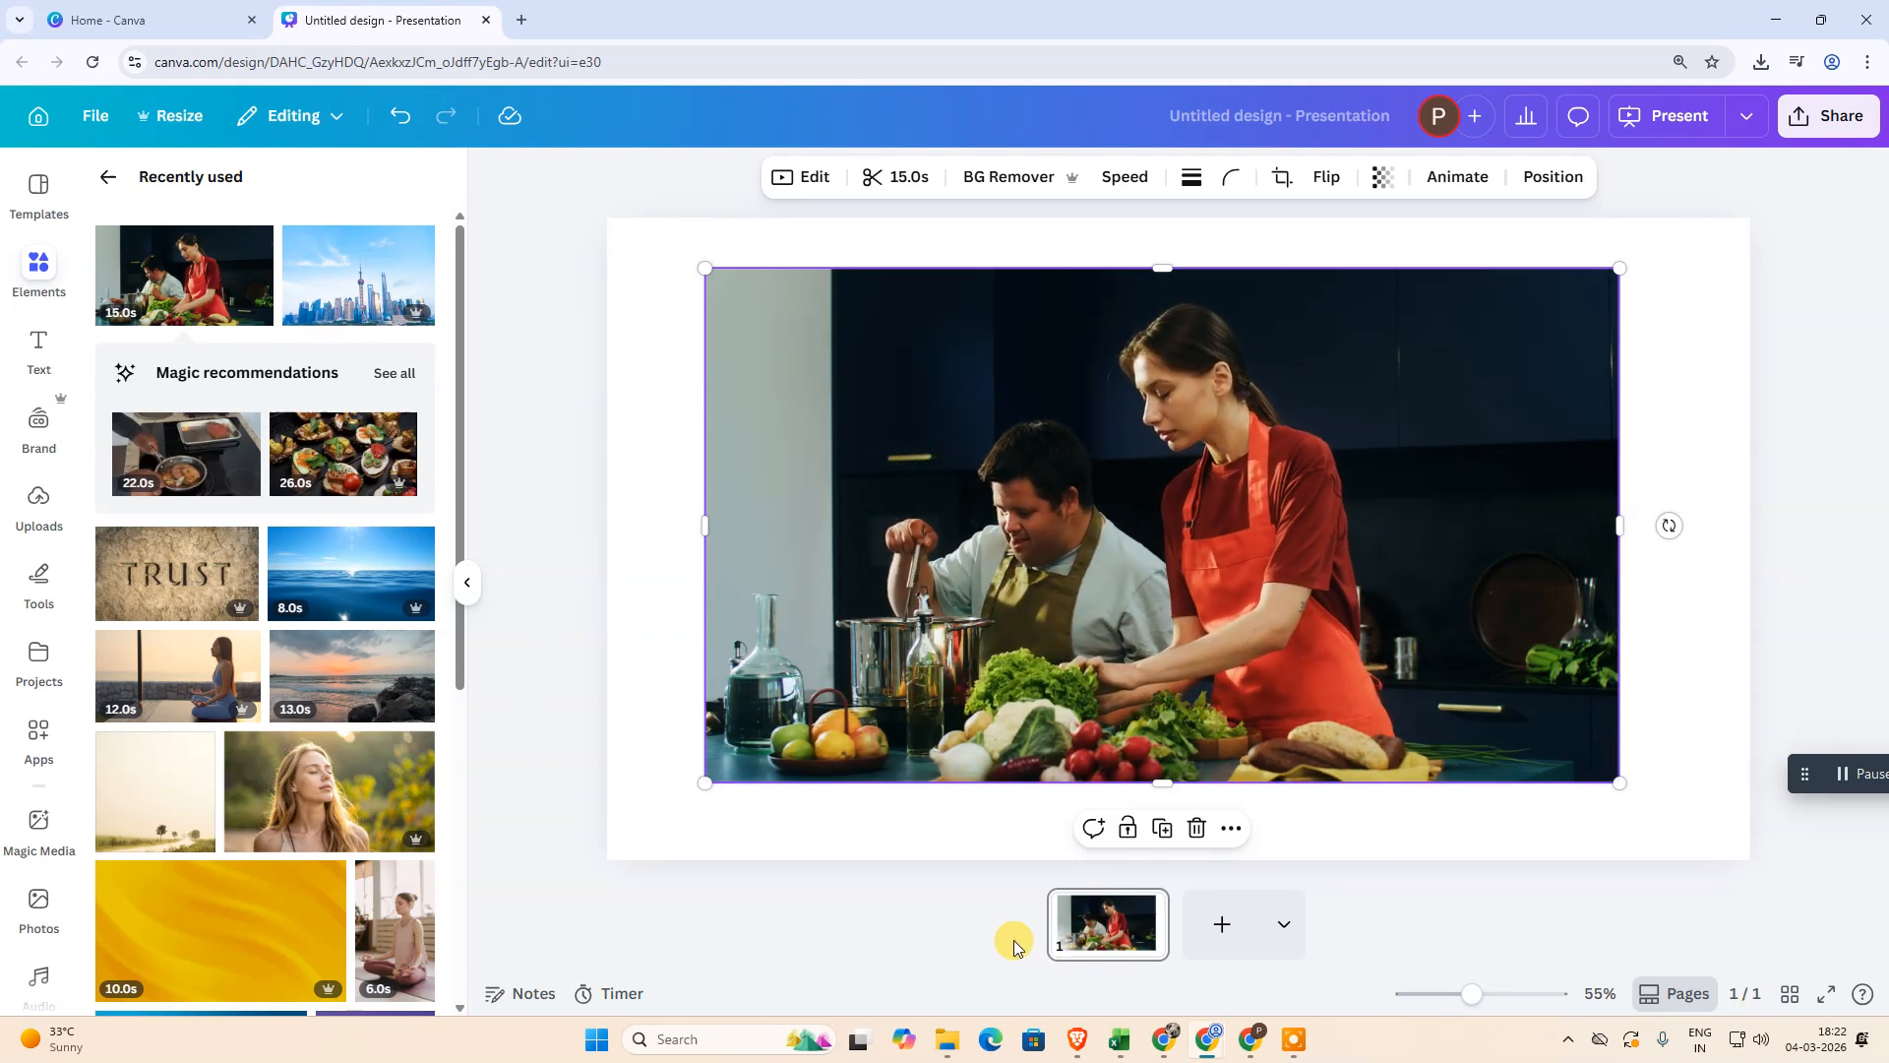
# Switch page 1 to be edited as a video.
pyautogui.click(1670, 1001)
pyautogui.click(1670, 1007)
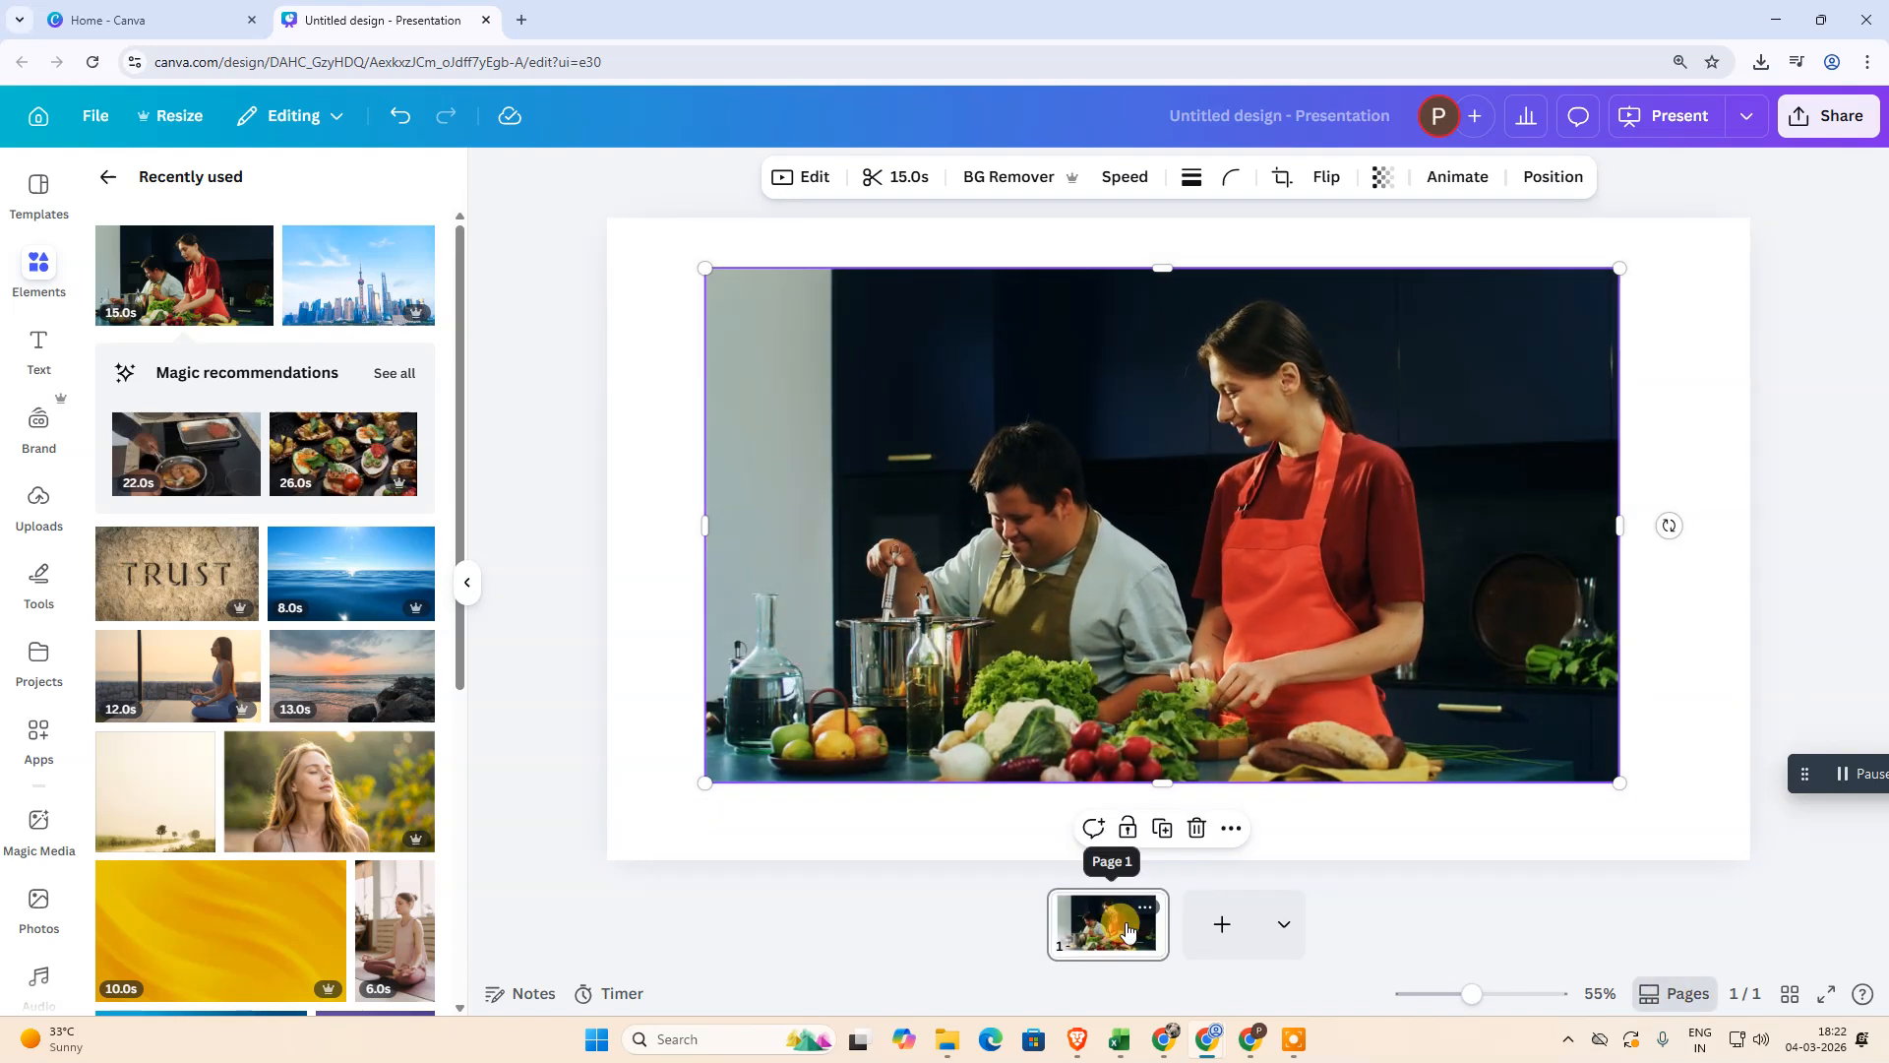
pyautogui.click(936, 932)
pyautogui.click(1127, 932)
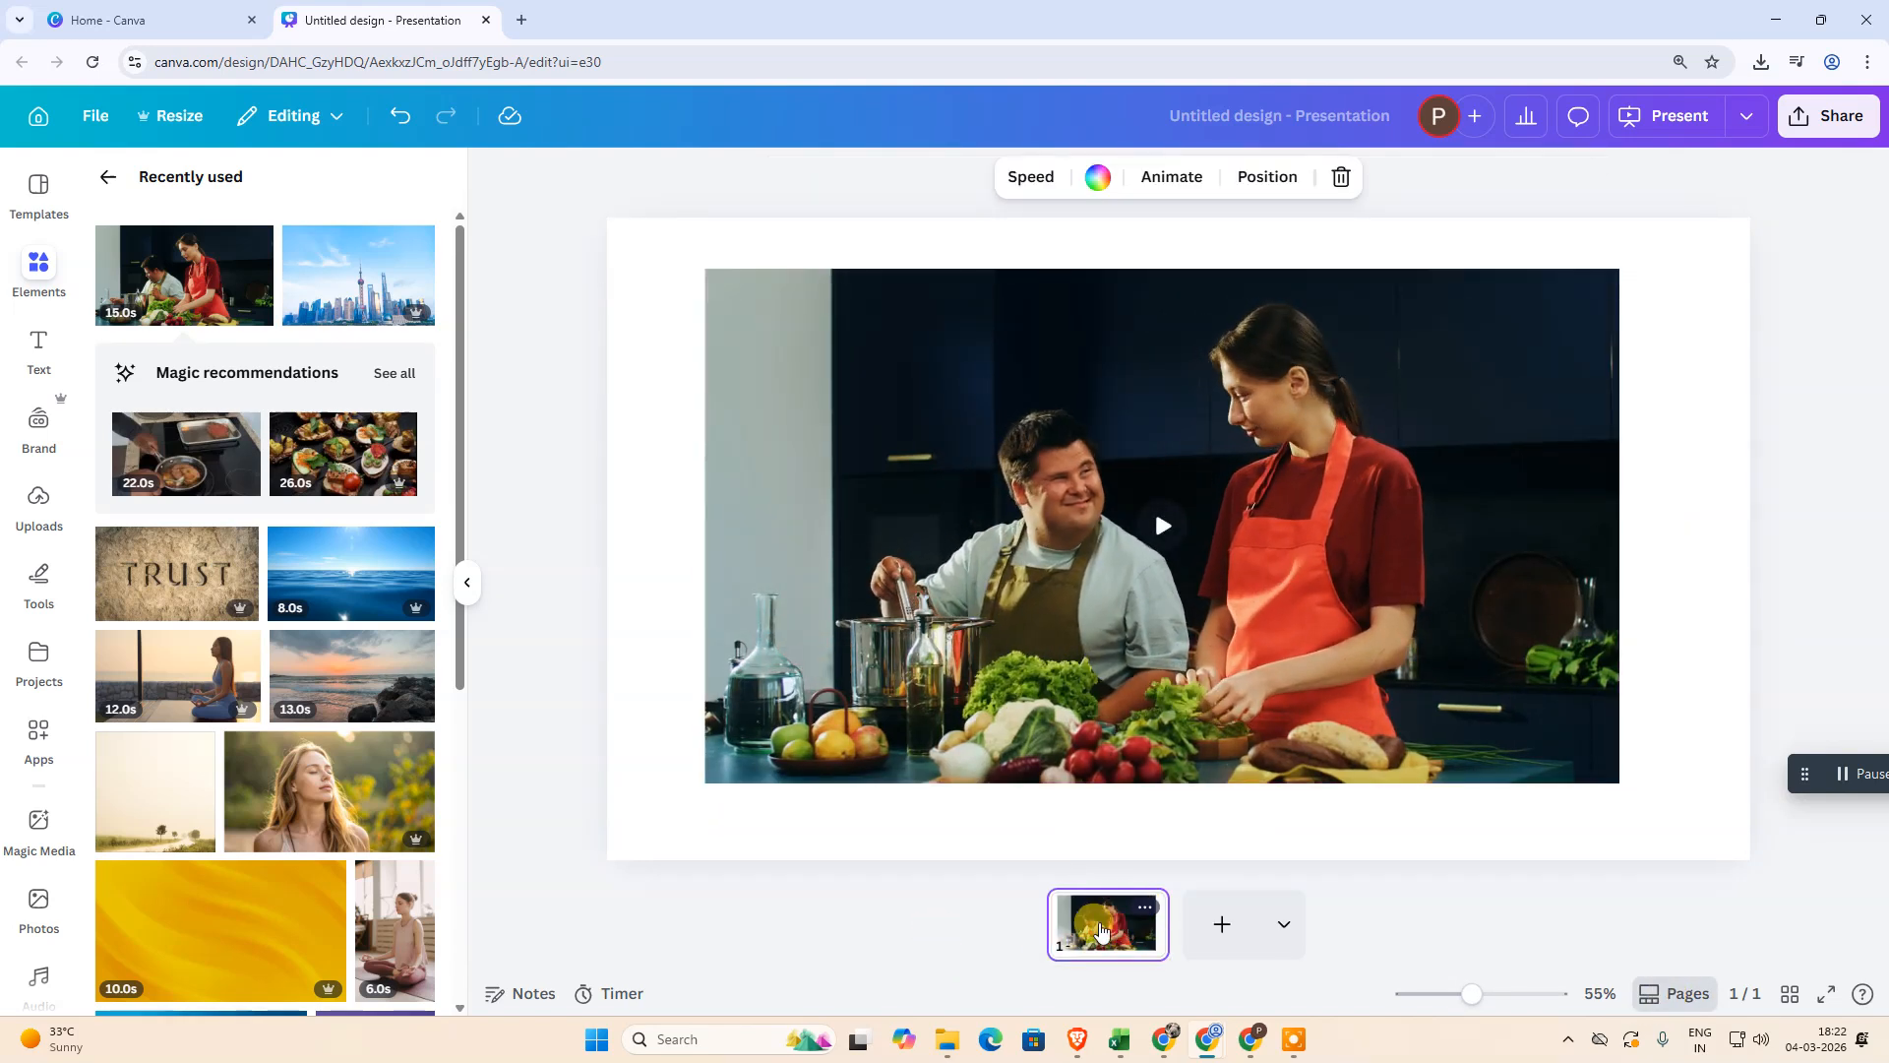
pyautogui.click(1147, 911)
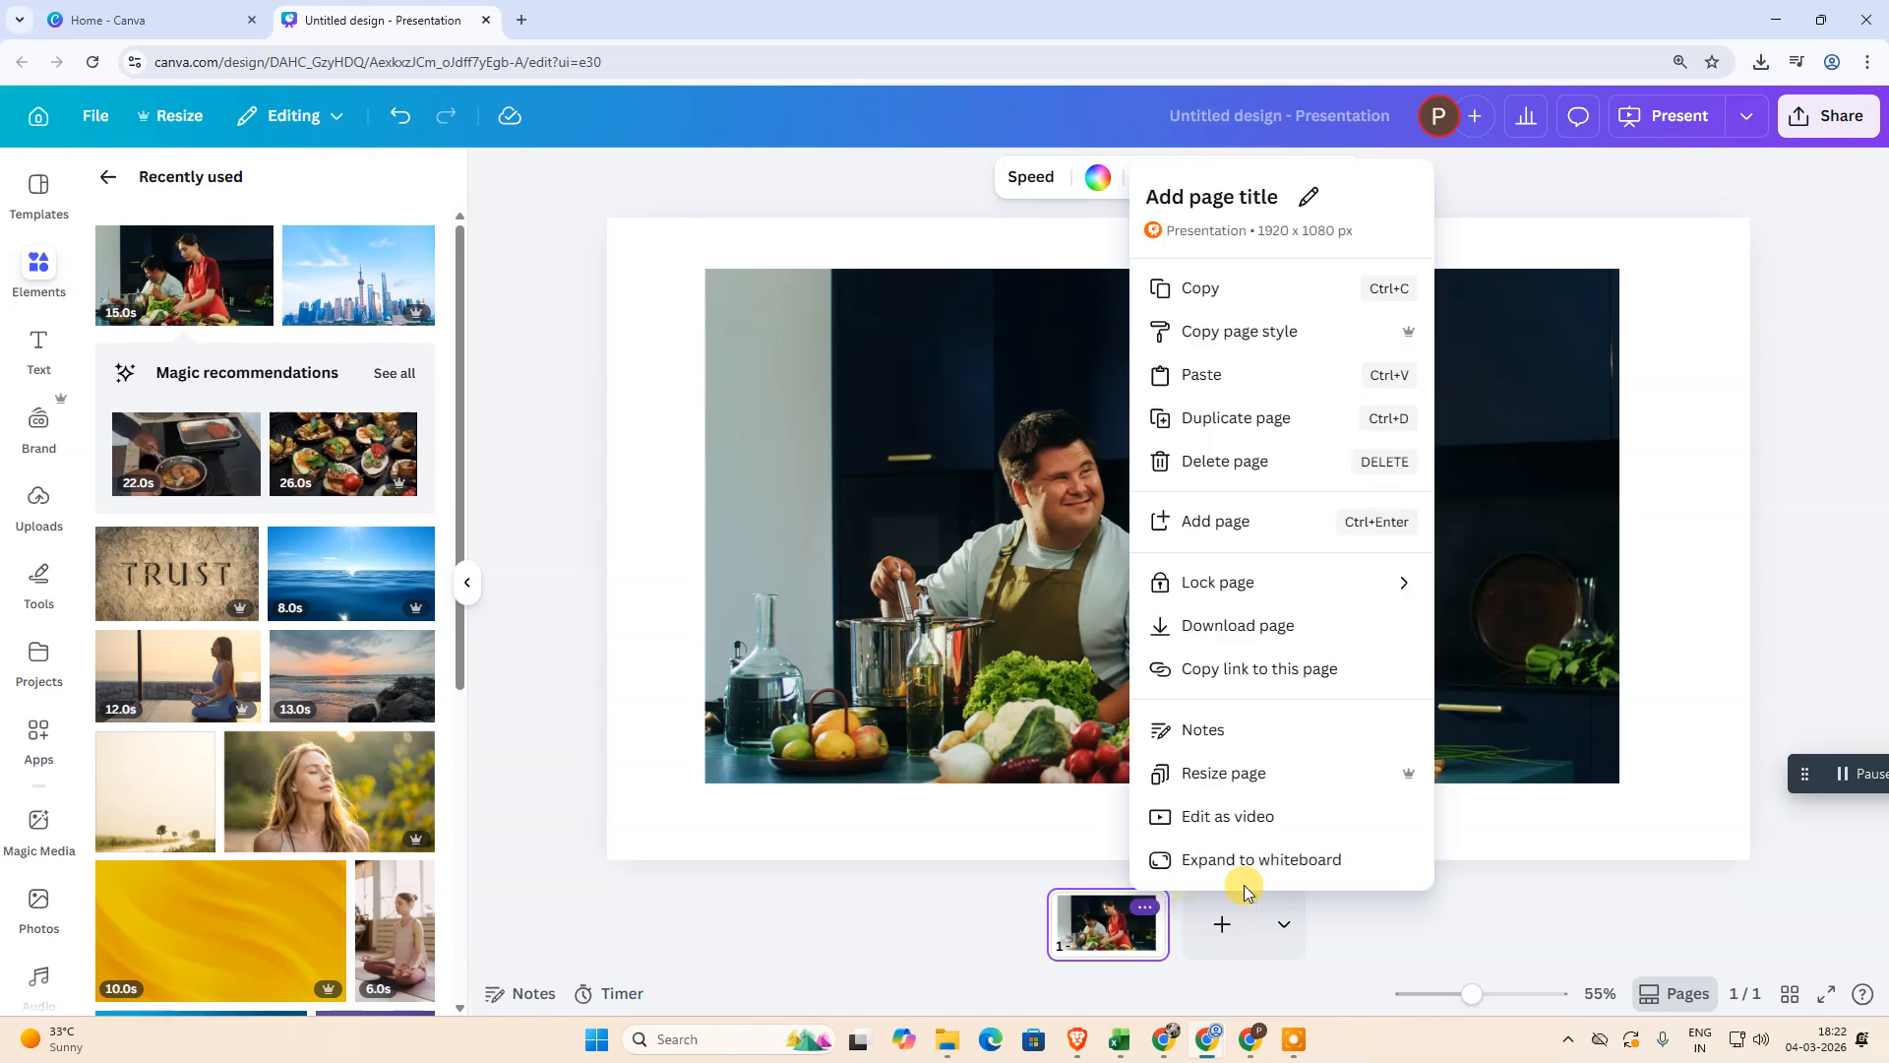
pyautogui.click(1277, 819)
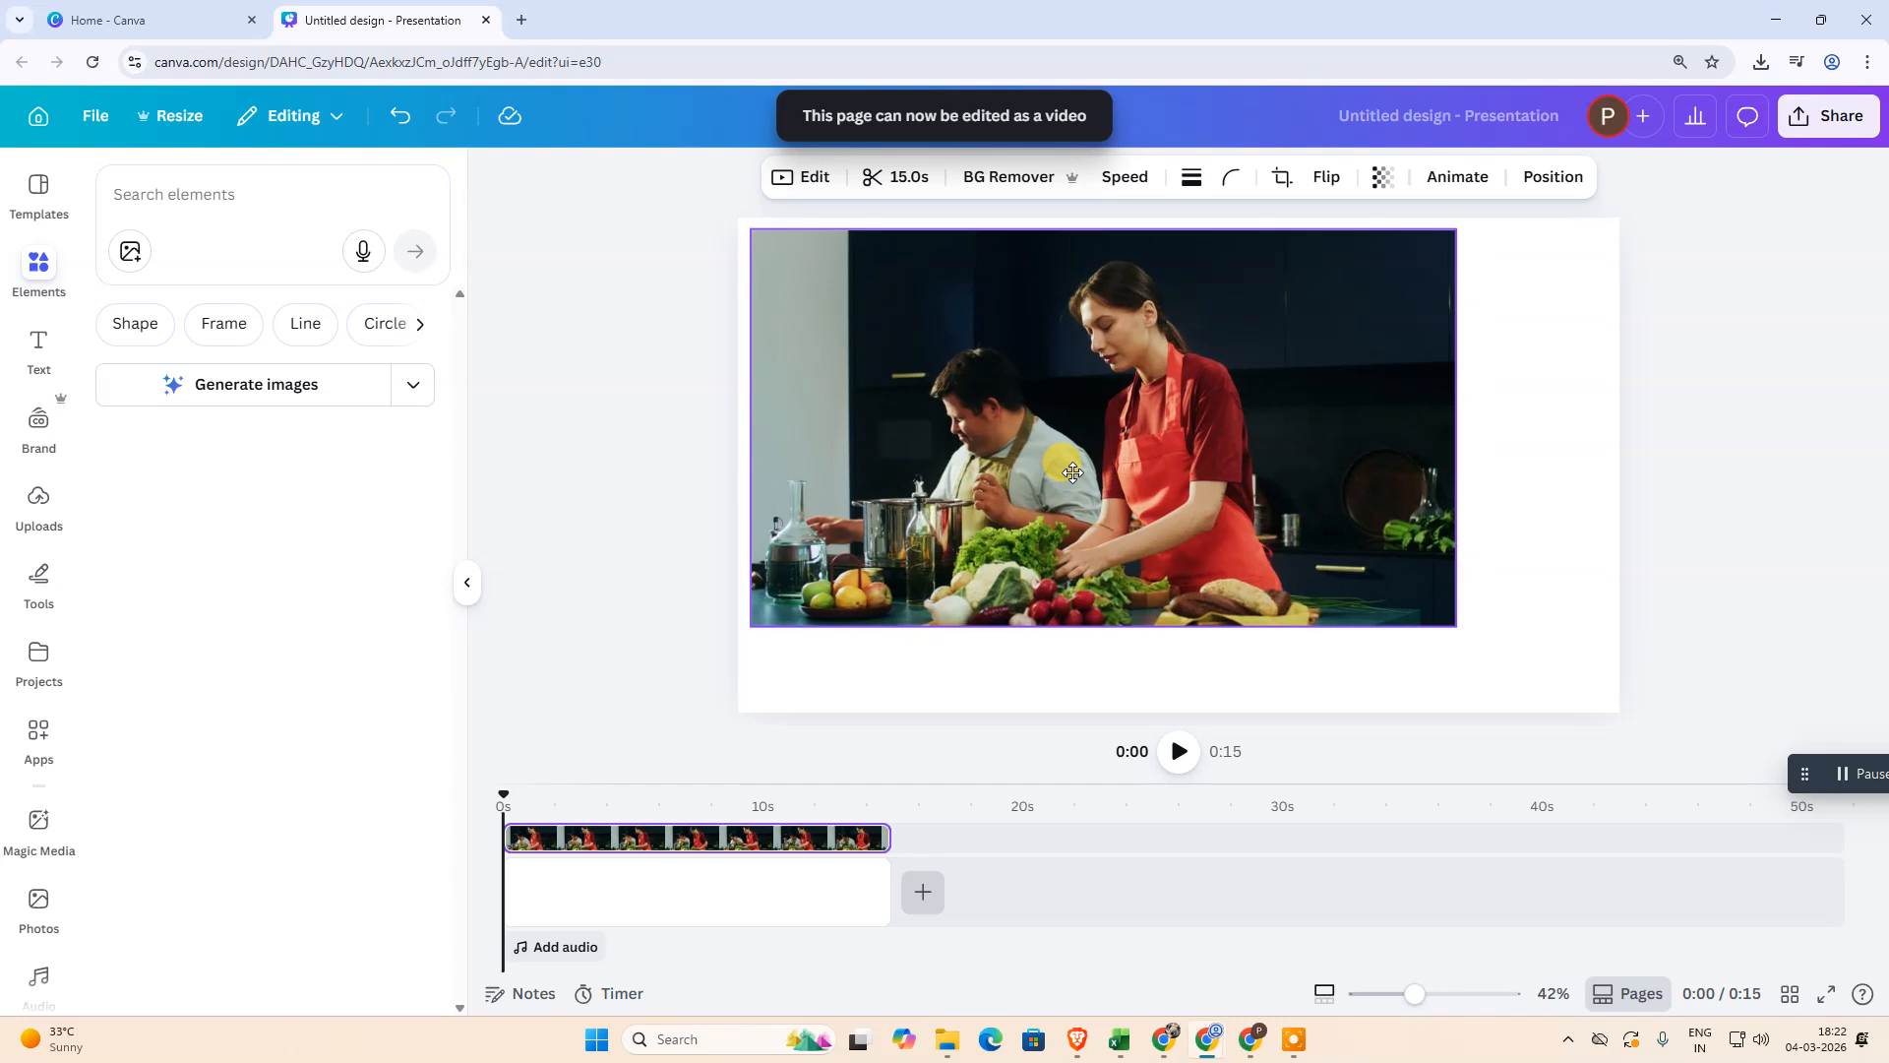
# Enlarge the cooking video so that it fills the whole page.
pyautogui.moveTo(1444, 614); pyautogui.dragTo(1626, 694)
pyautogui.click(686, 491)
pyautogui.click(1214, 457)
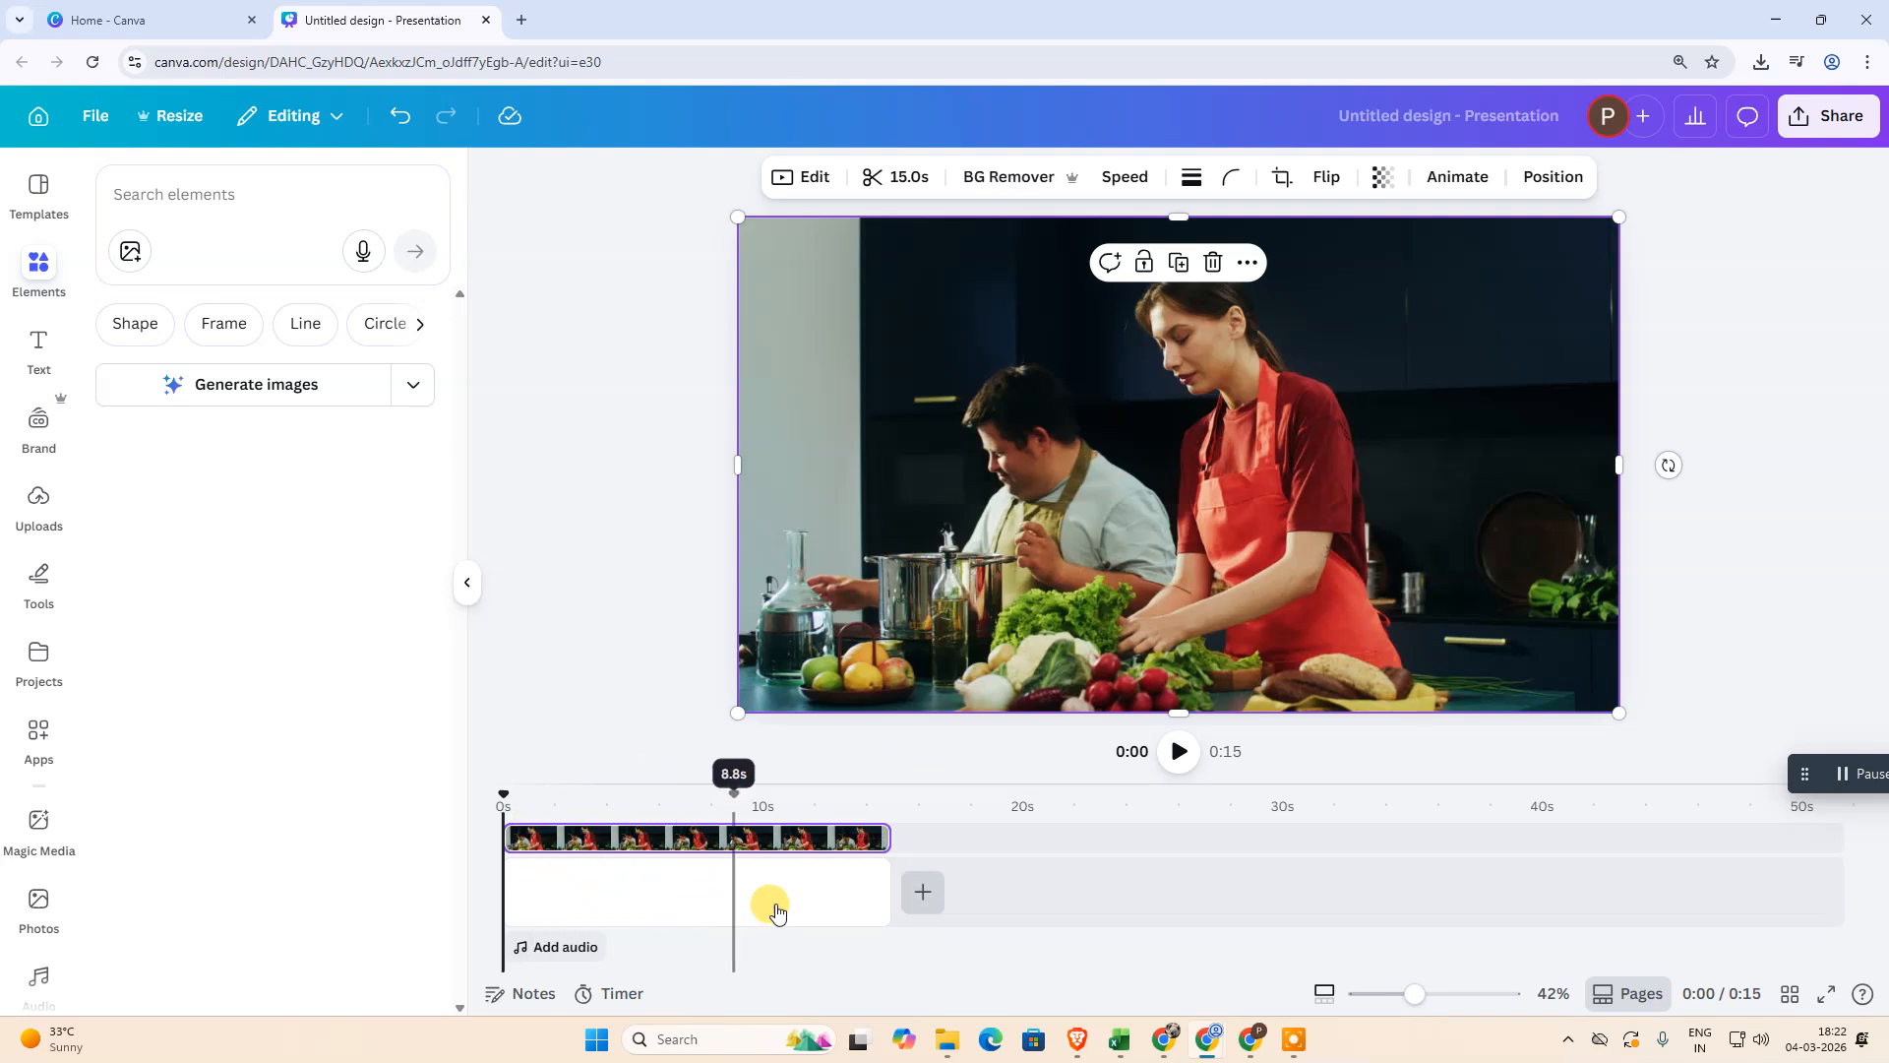
# Place the cooking video into the page itself as its background, replacing the blank clip on the timeline.
pyautogui.click(1006, 838)
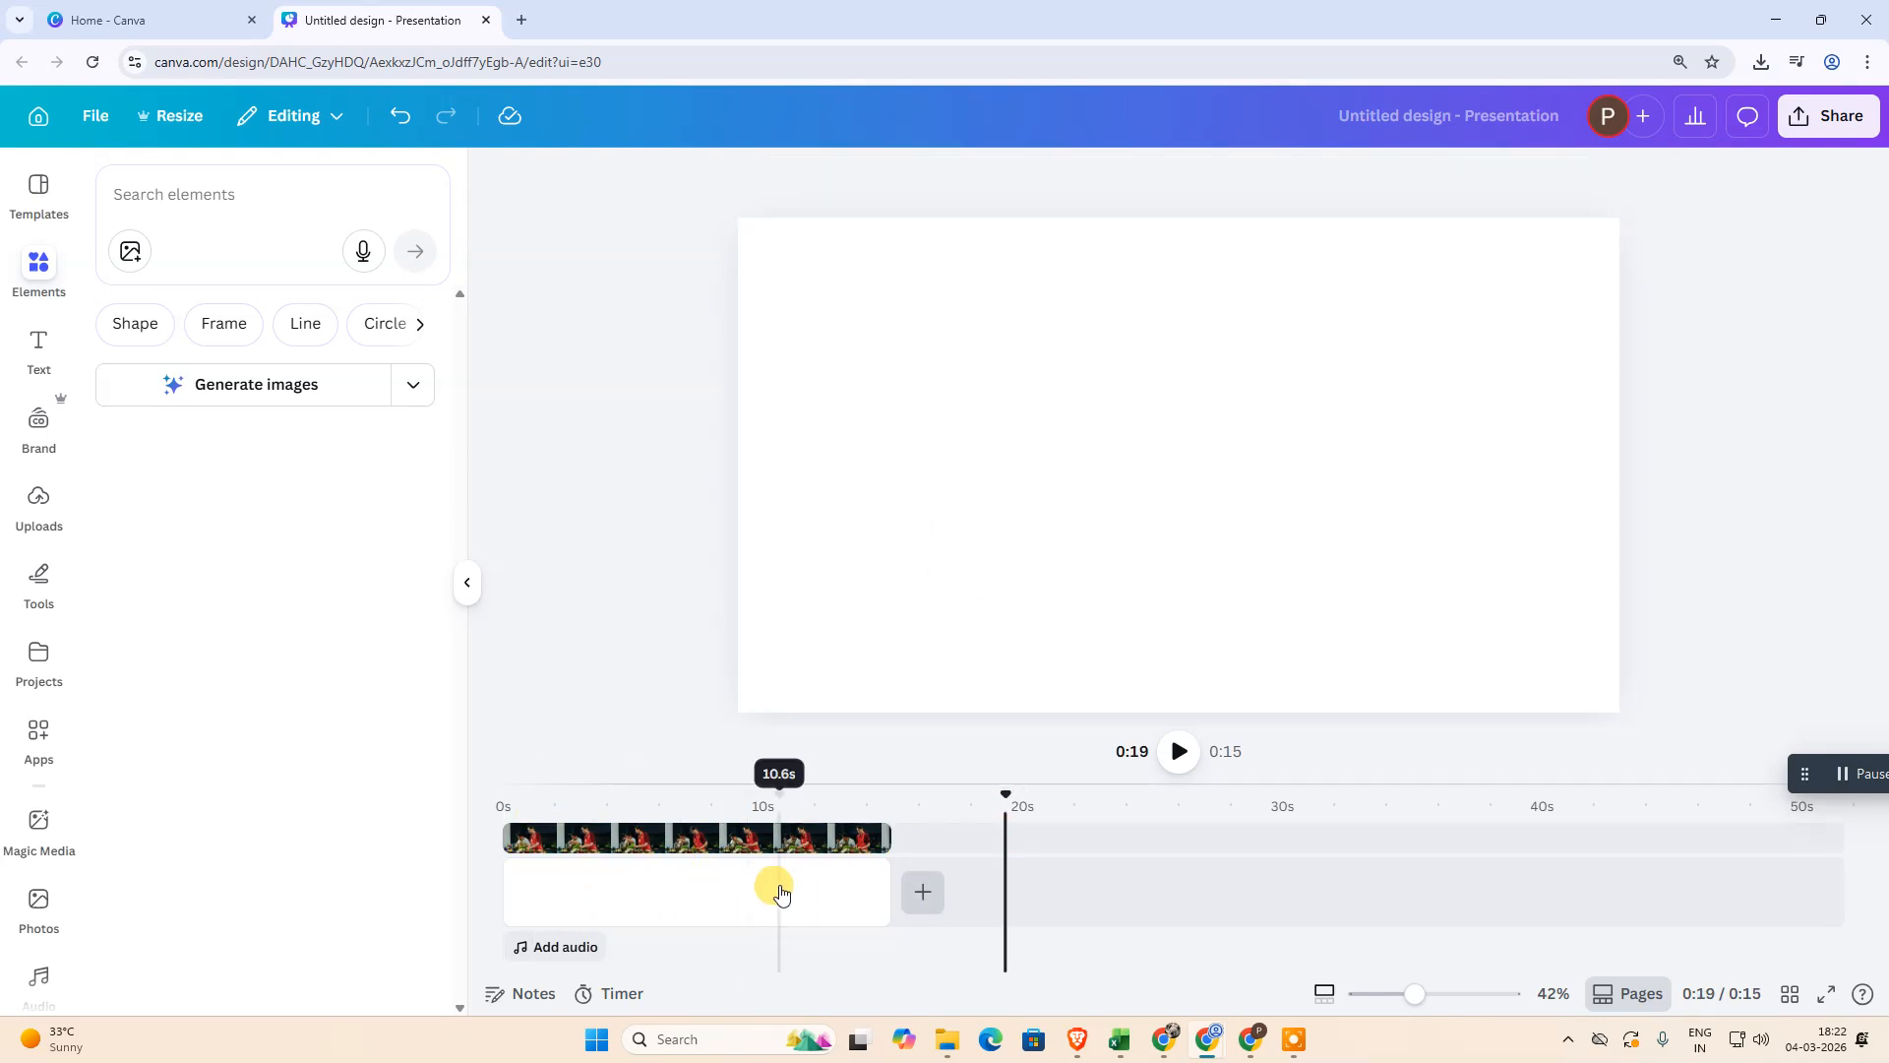
pyautogui.moveTo(1000, 792); pyautogui.dragTo(500, 795)
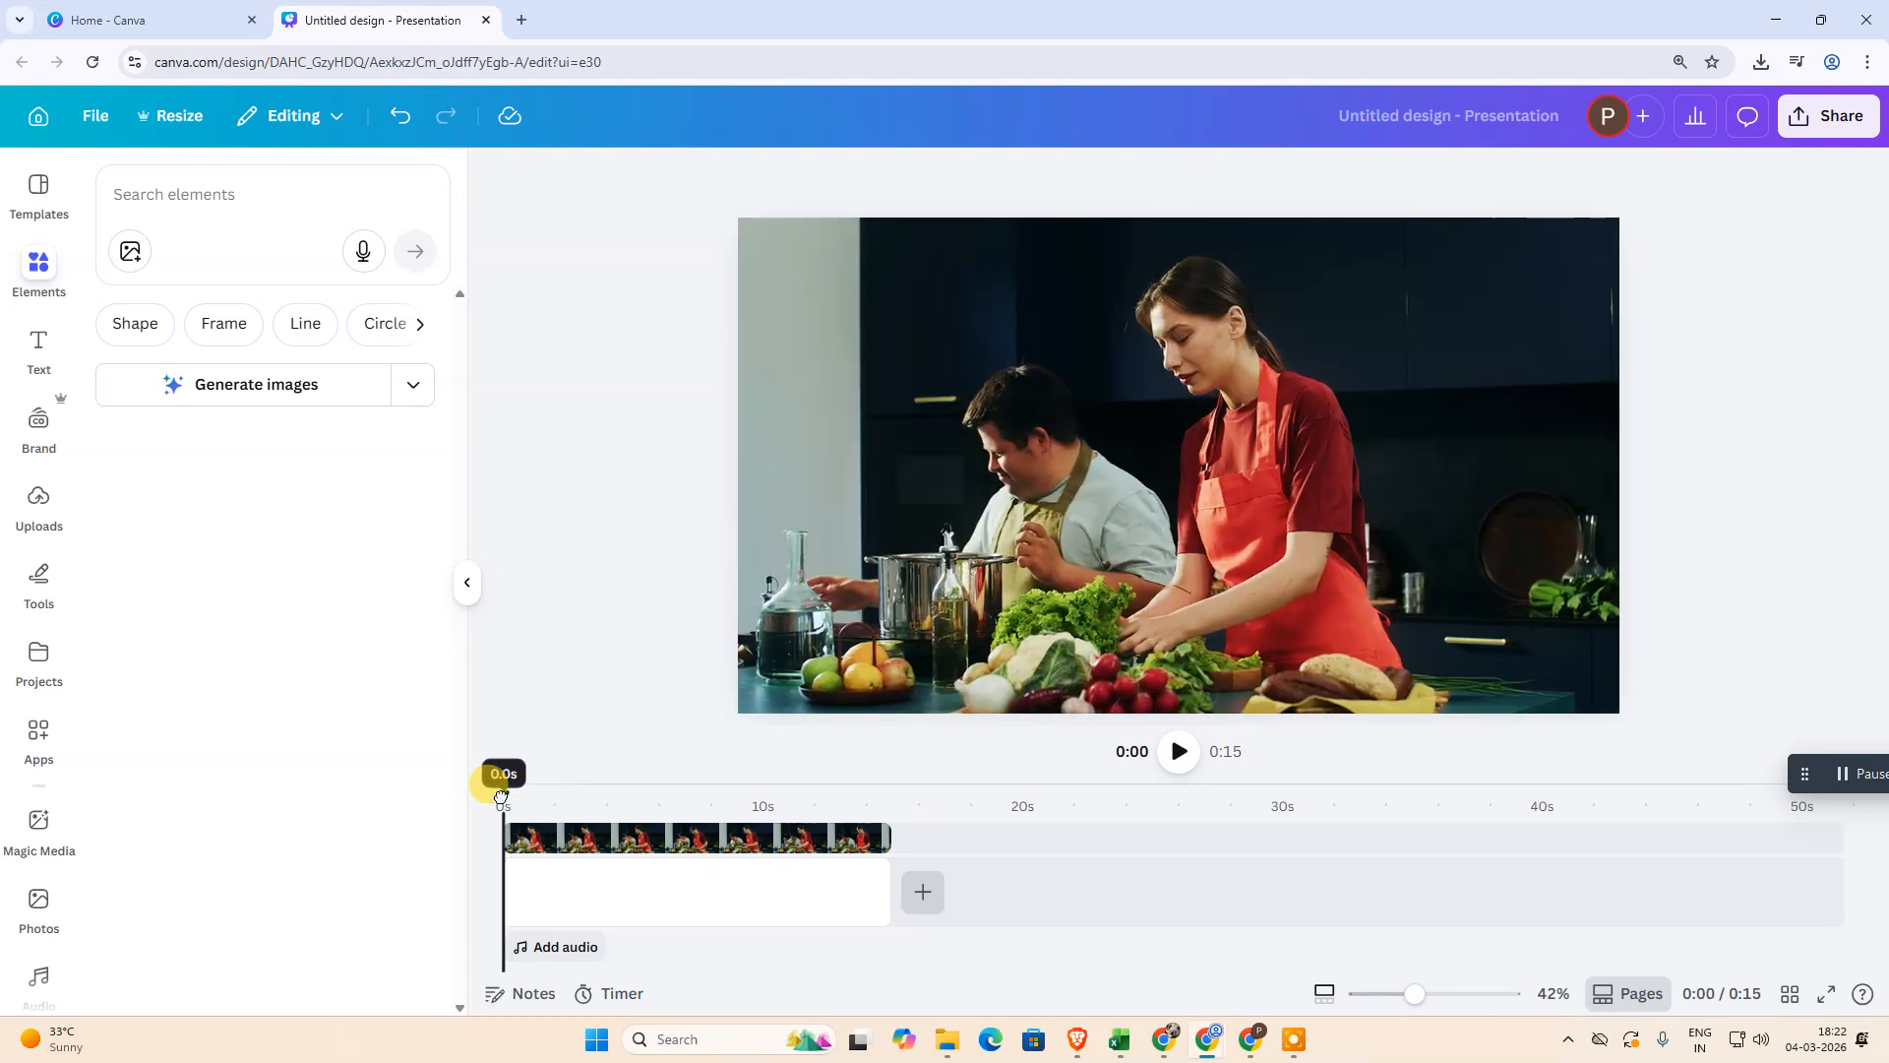
pyautogui.click(662, 859)
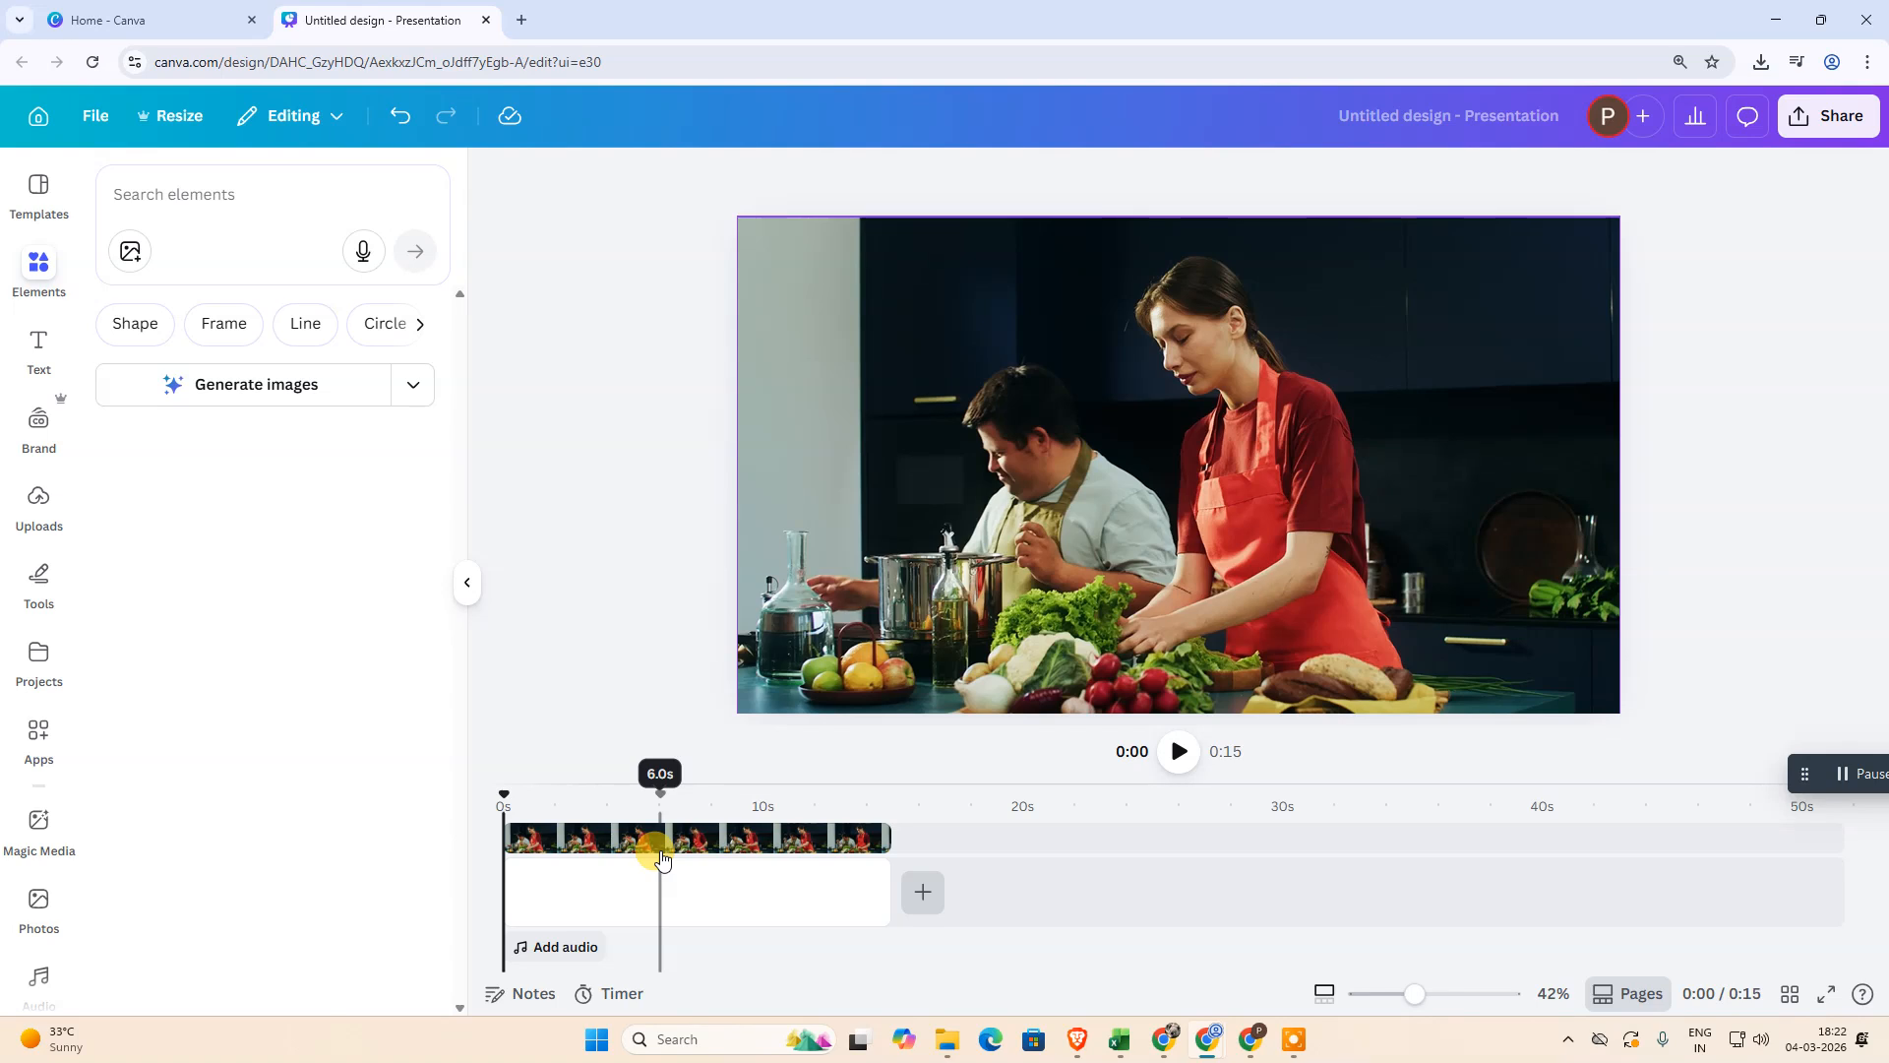
pyautogui.click(547, 883)
pyautogui.click(725, 899)
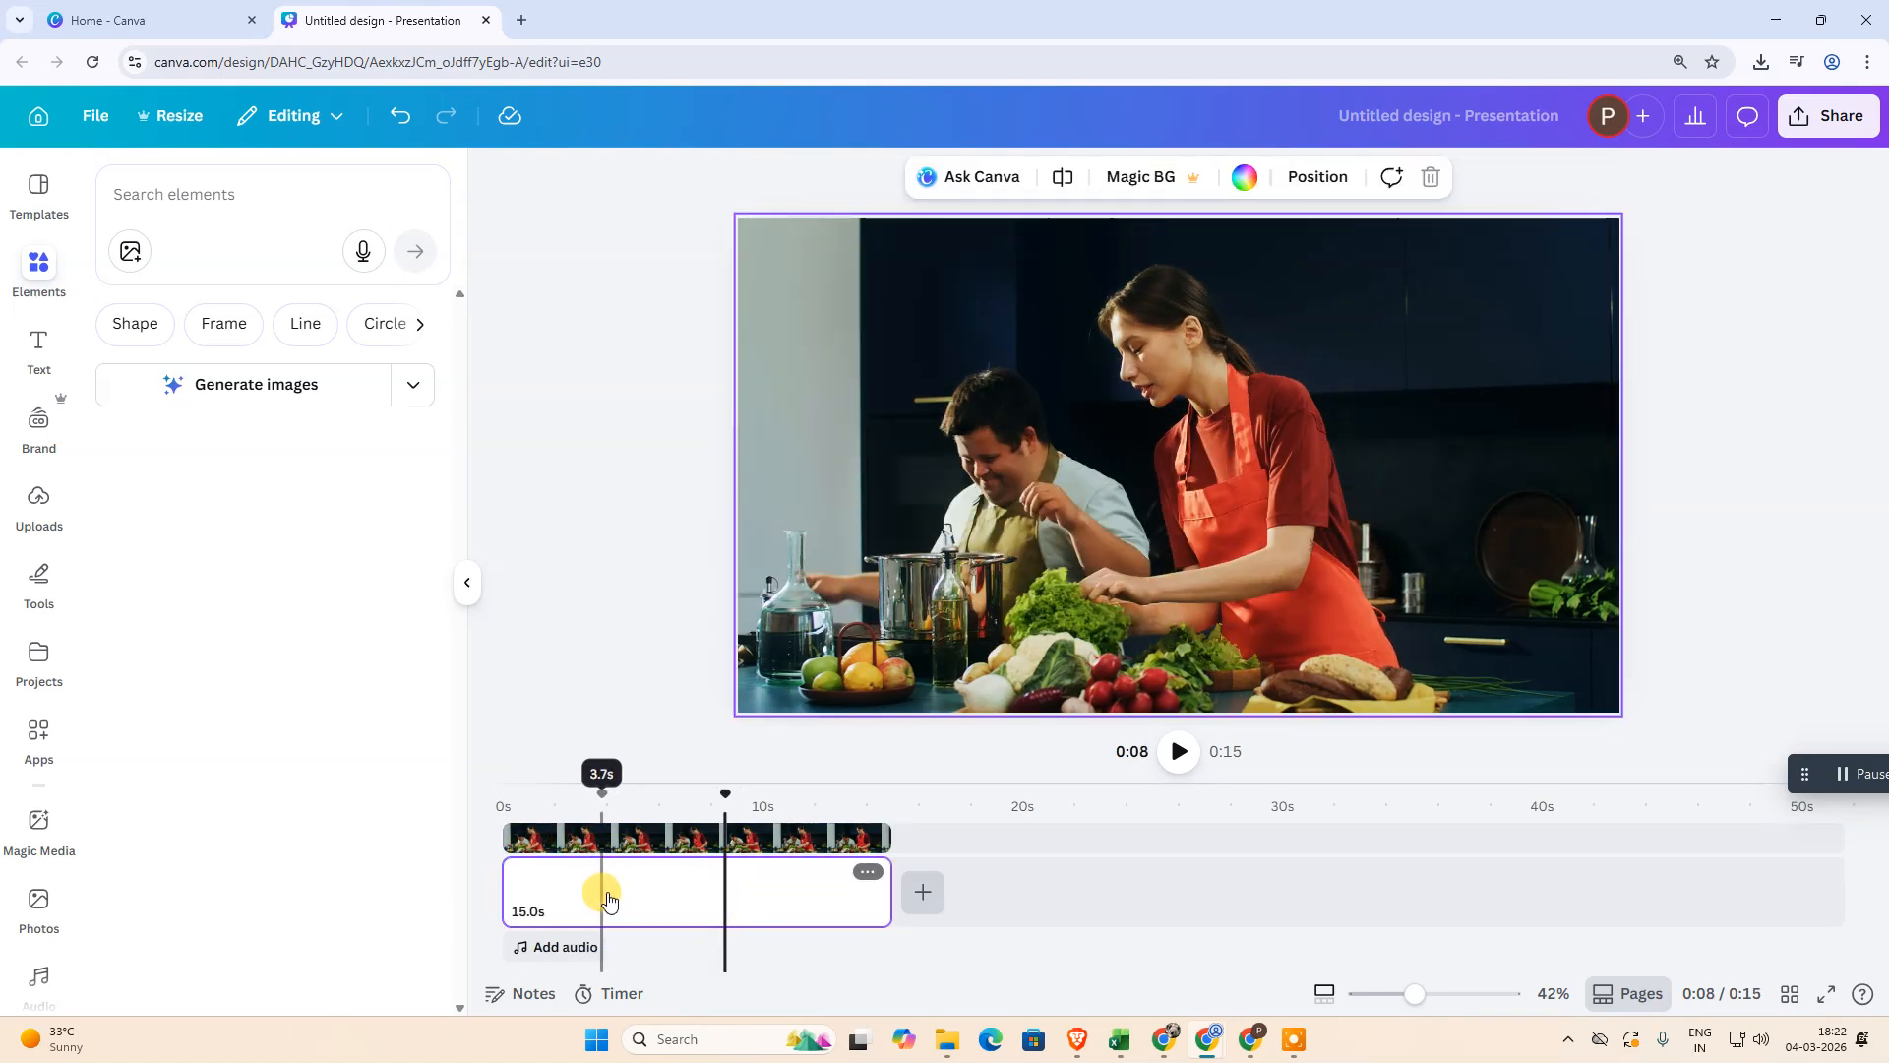
pyautogui.click(787, 913)
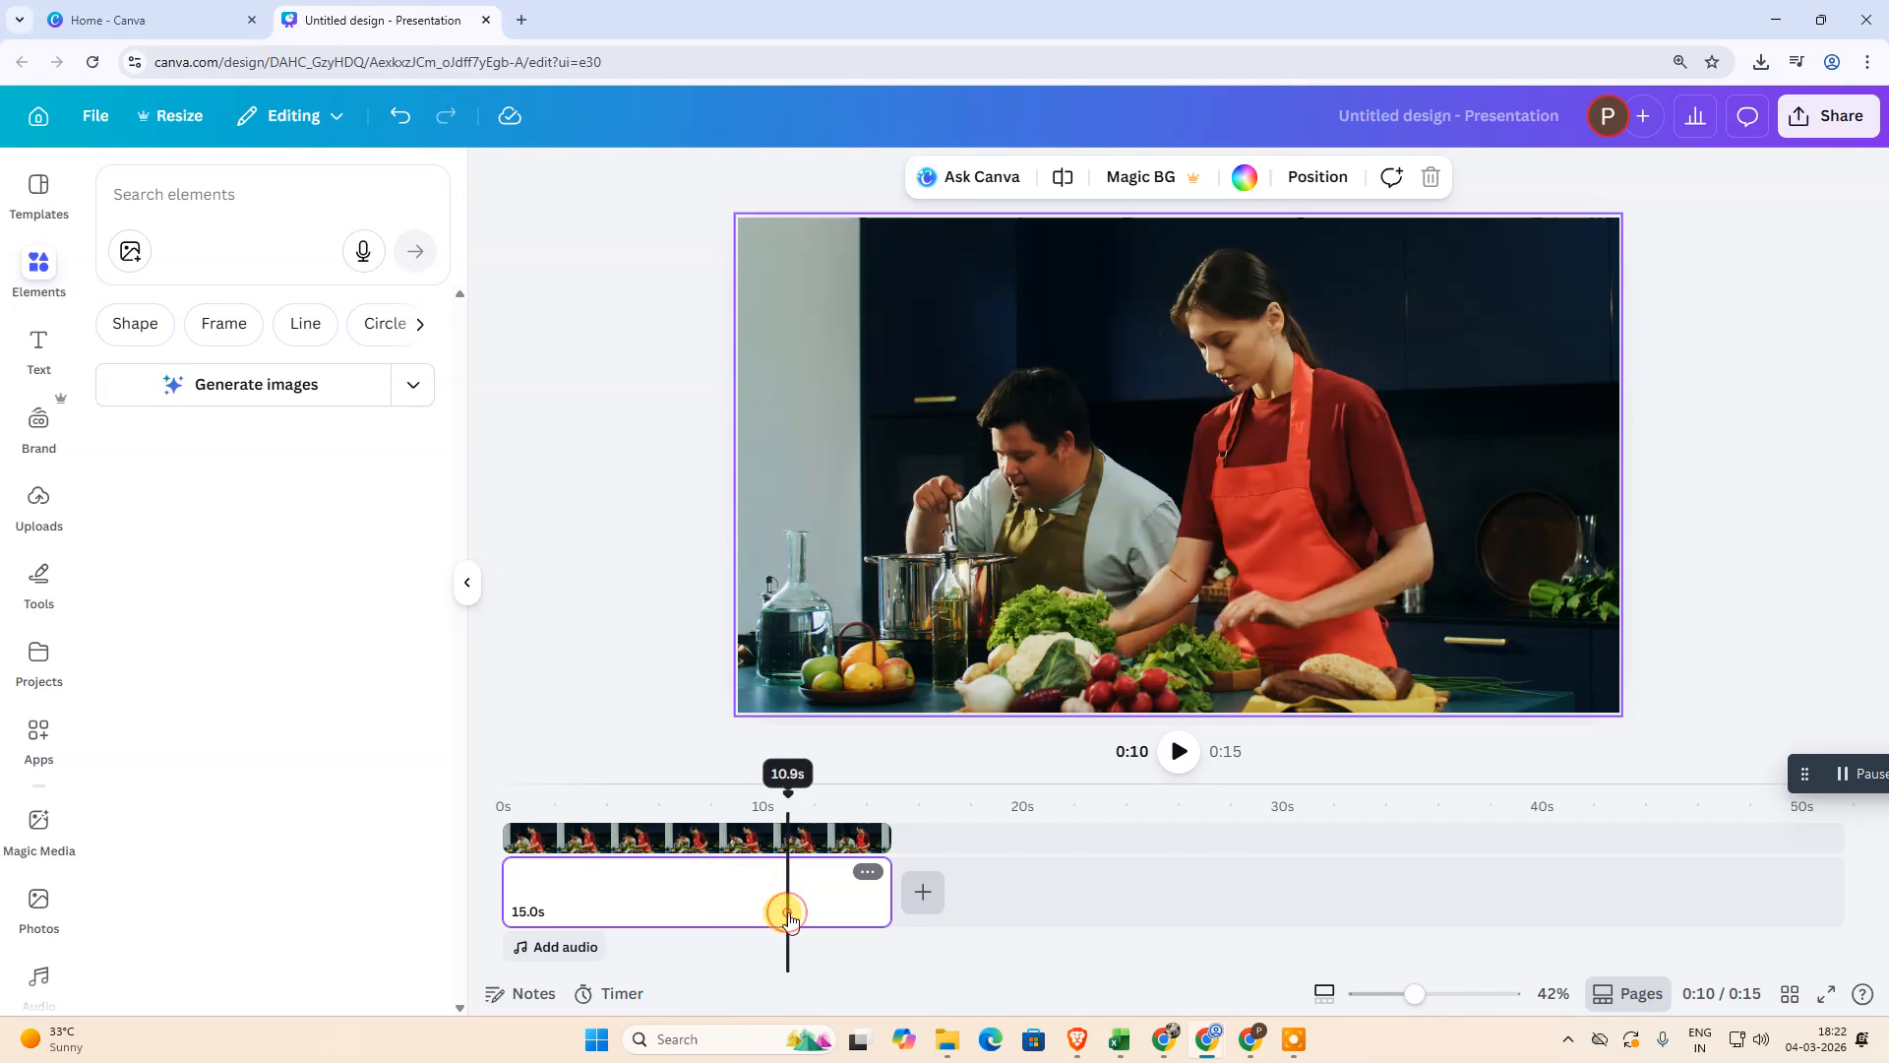
pyautogui.moveTo(788, 916); pyautogui.dragTo(635, 895)
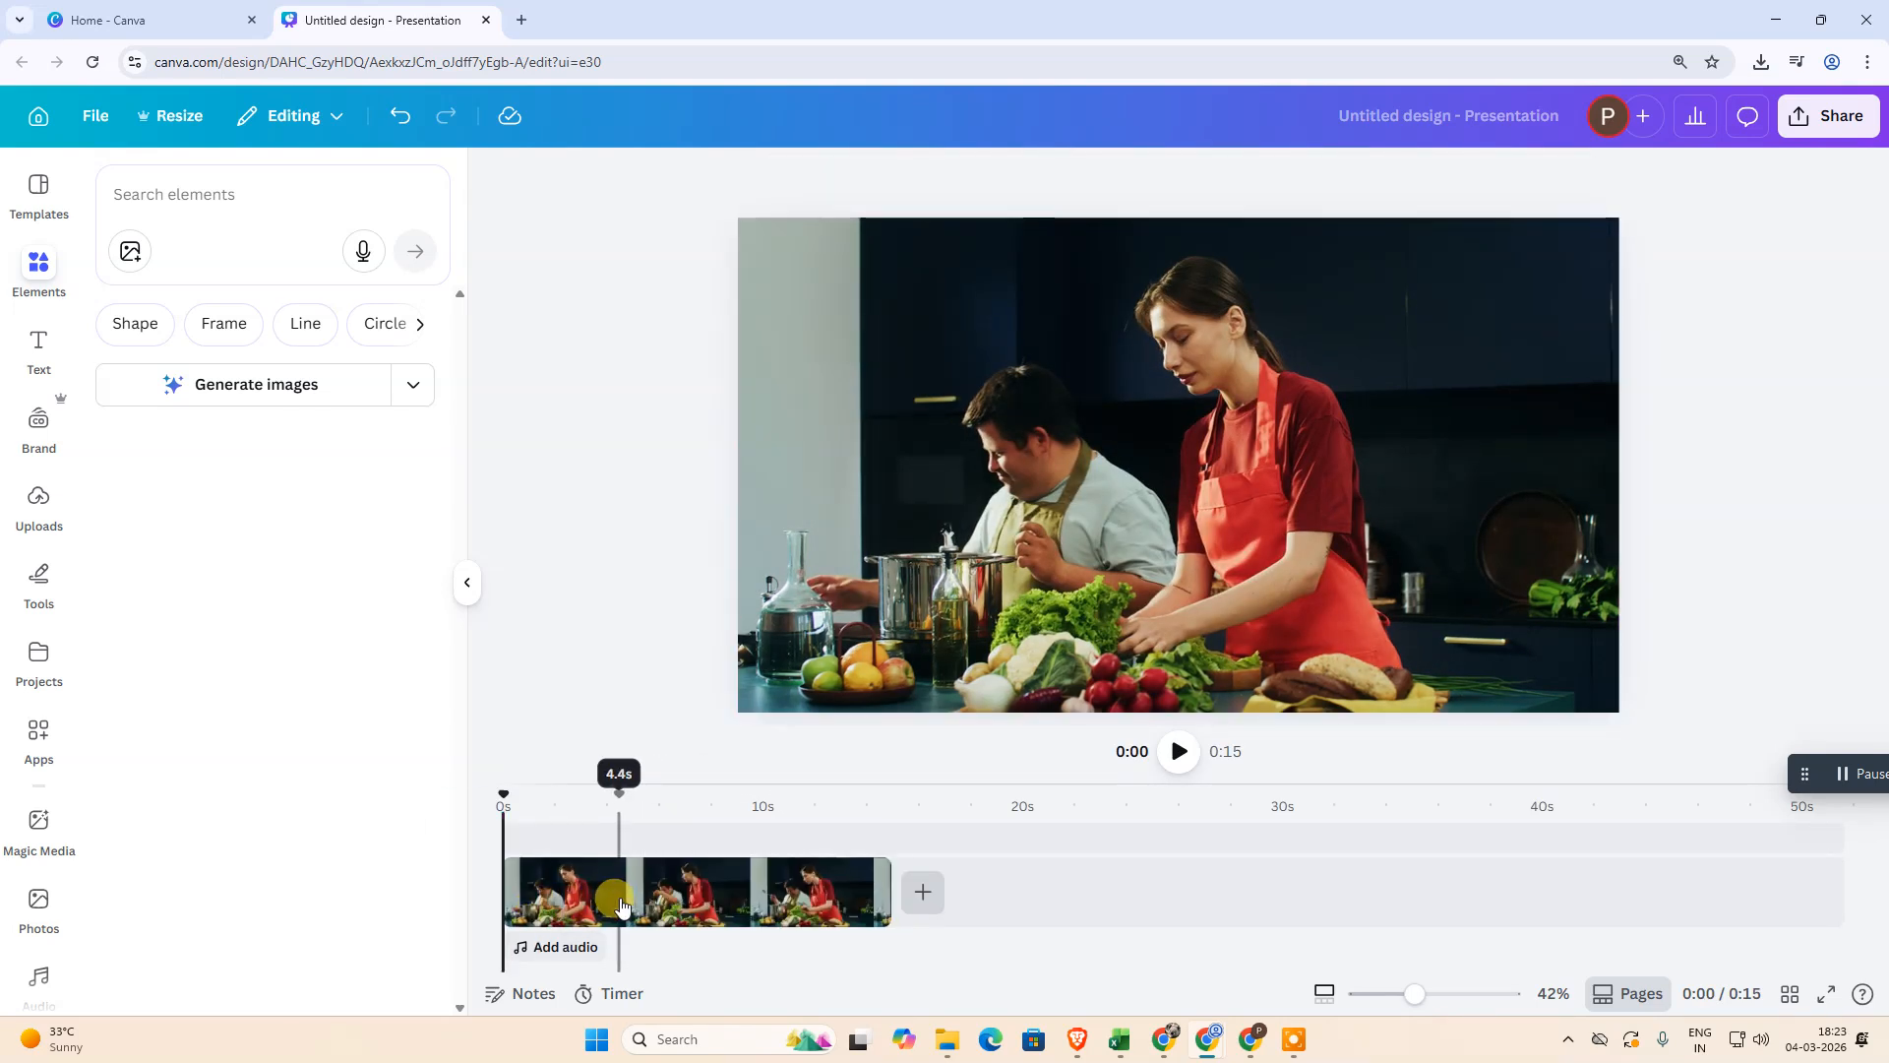
# Preview the start of the video briefly and split the clip at about 7.5 seconds.
pyautogui.click(1189, 756)
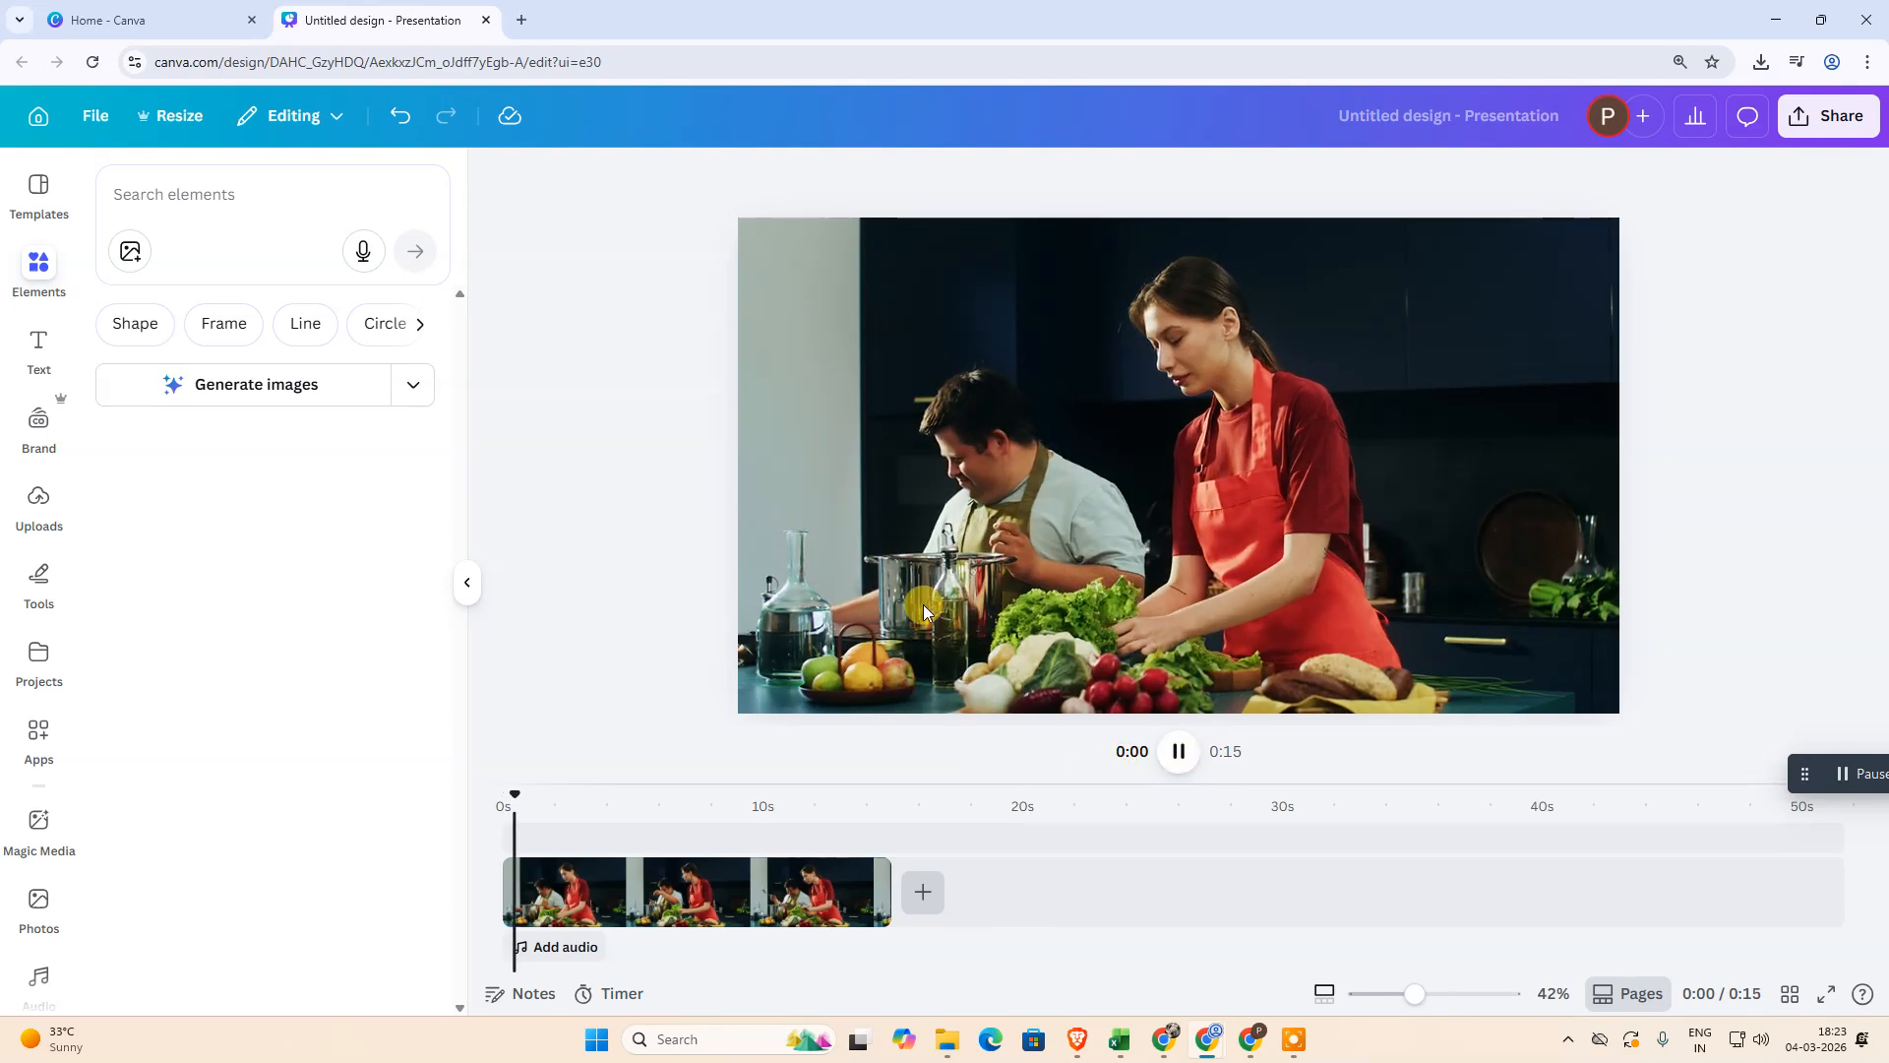
pyautogui.click(1178, 754)
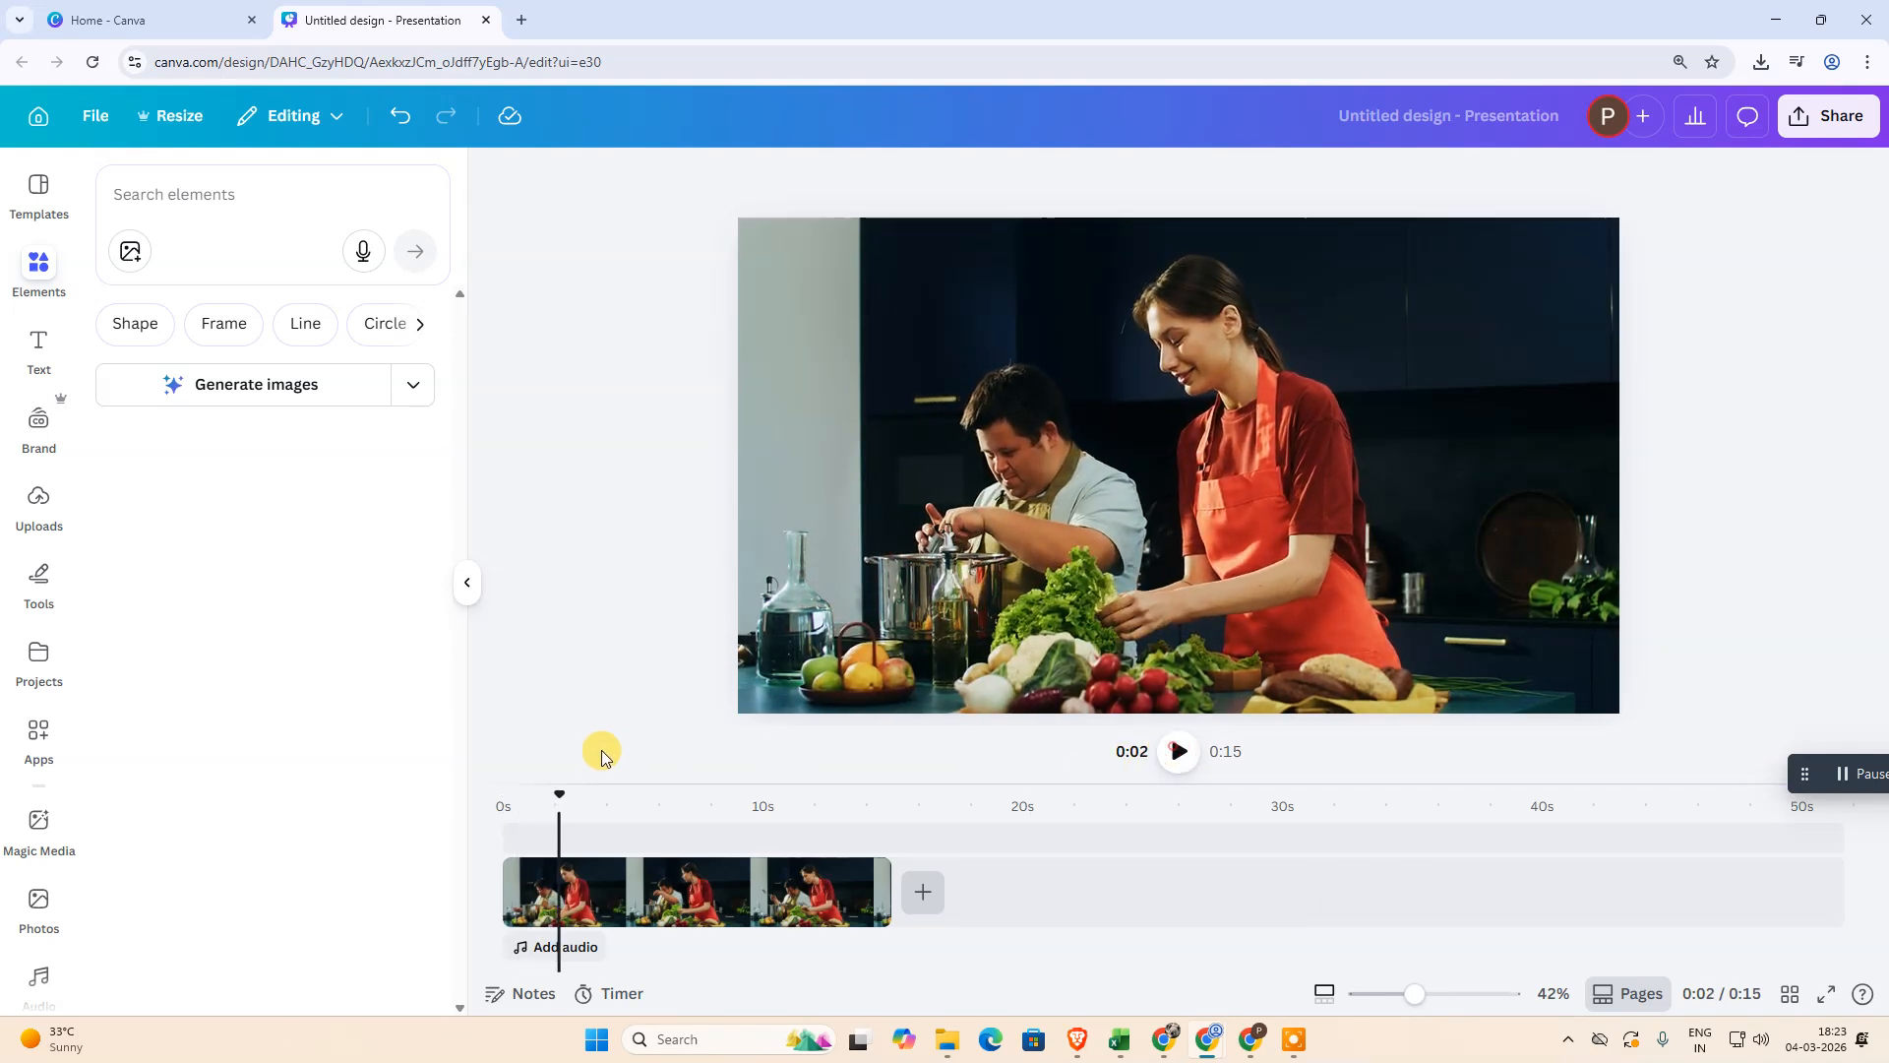
pyautogui.click(894, 893)
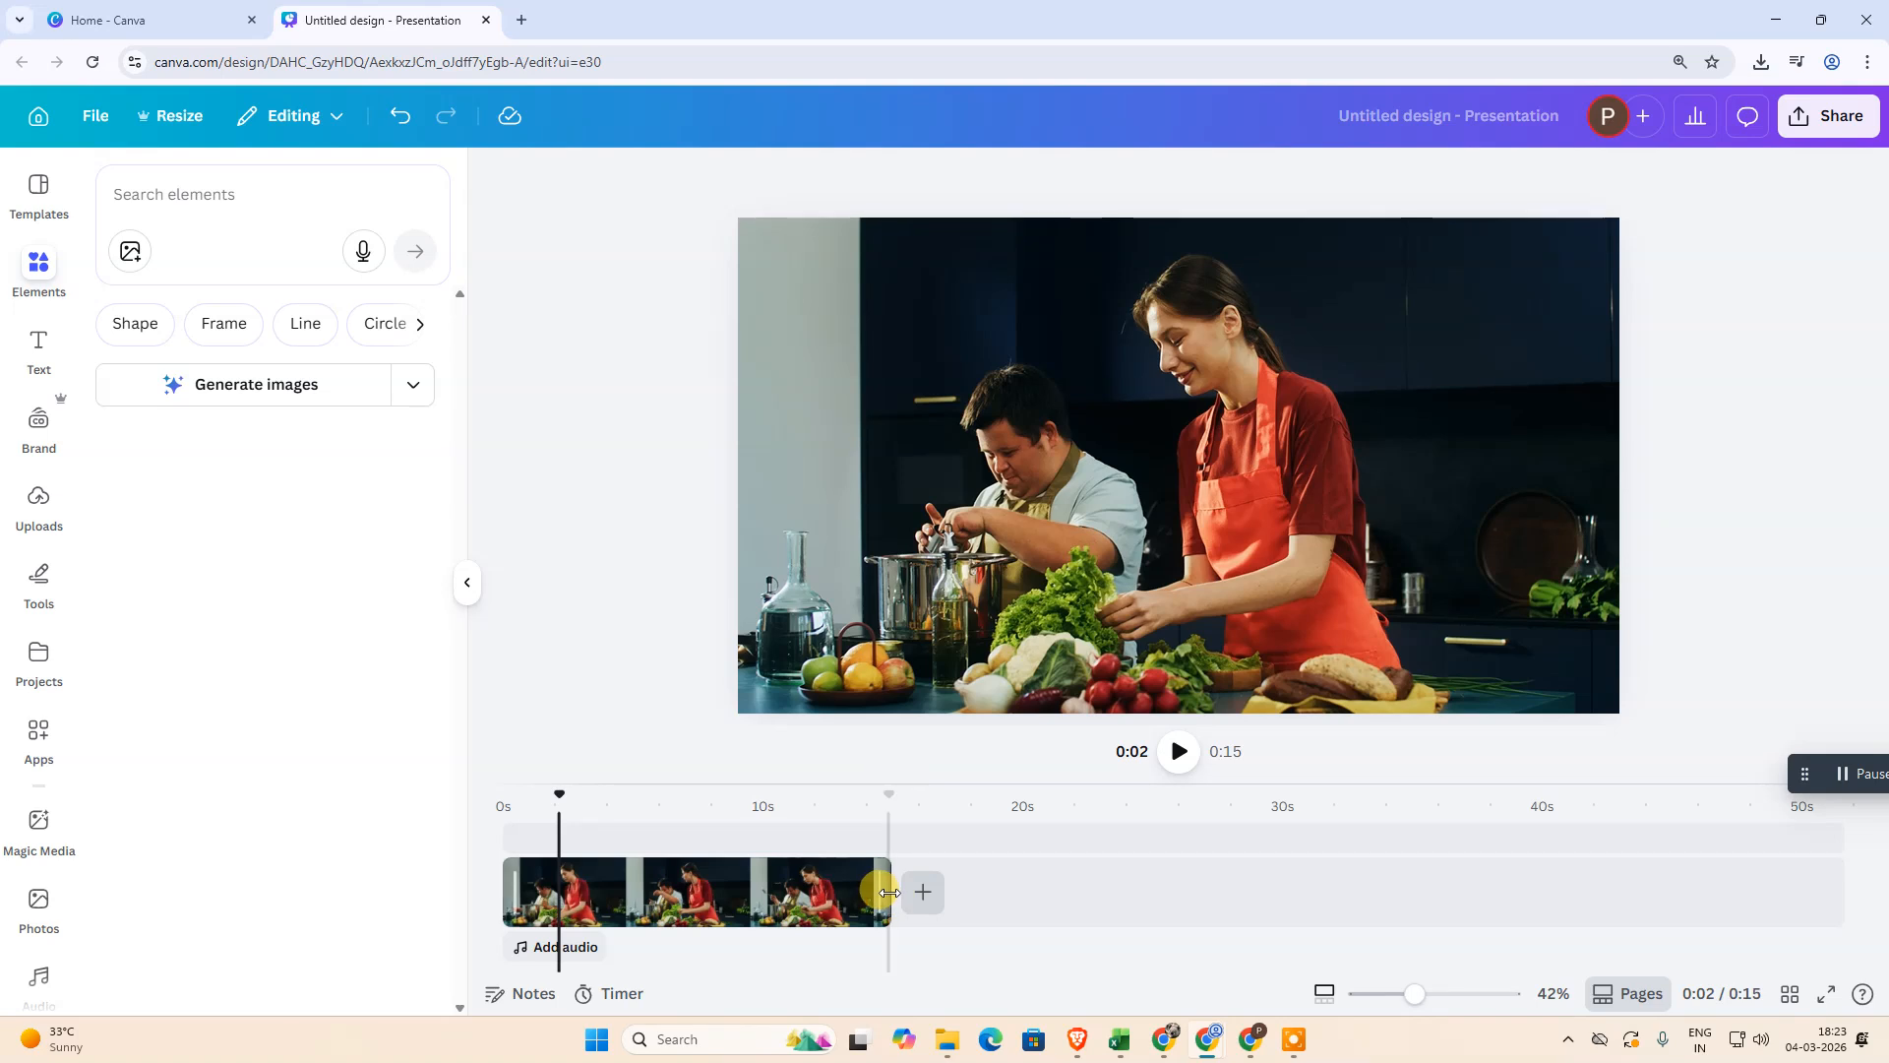
pyautogui.moveTo(506, 797); pyautogui.dragTo(690, 809)
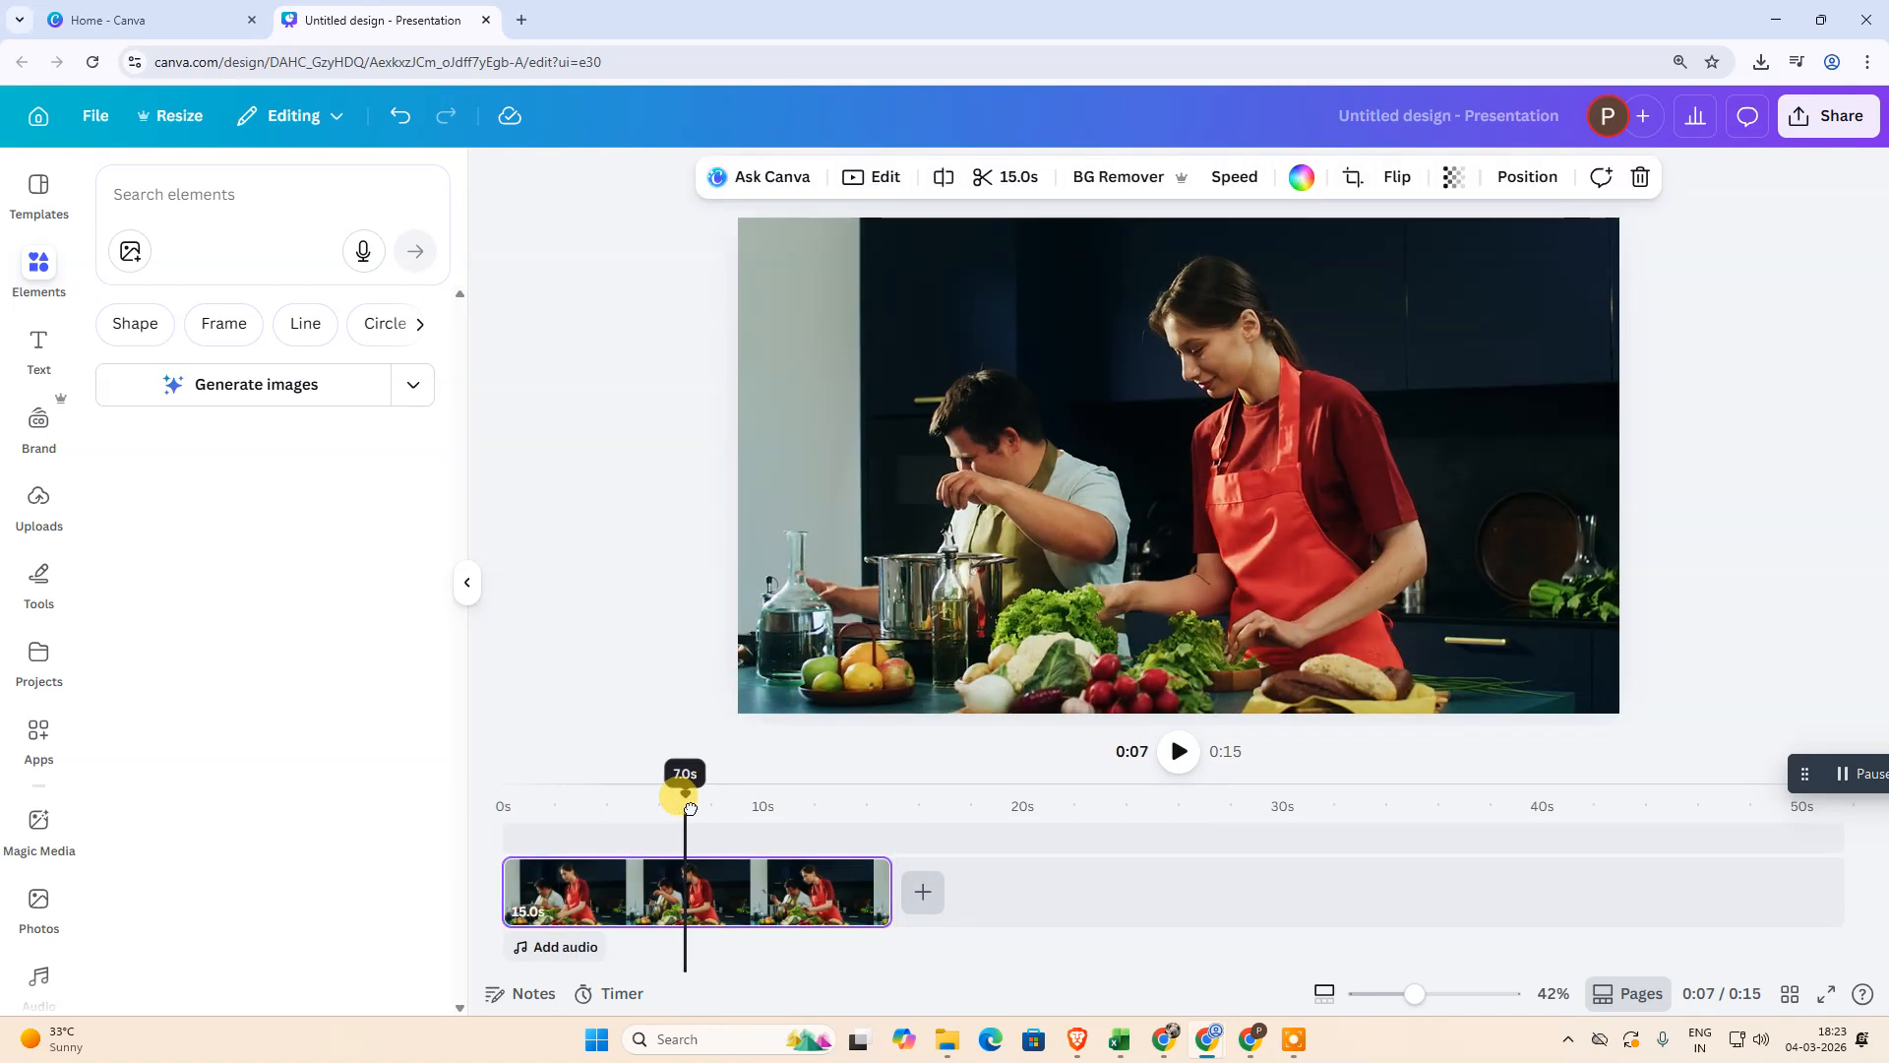
pyautogui.moveTo(690, 809); pyautogui.dragTo(704, 809)
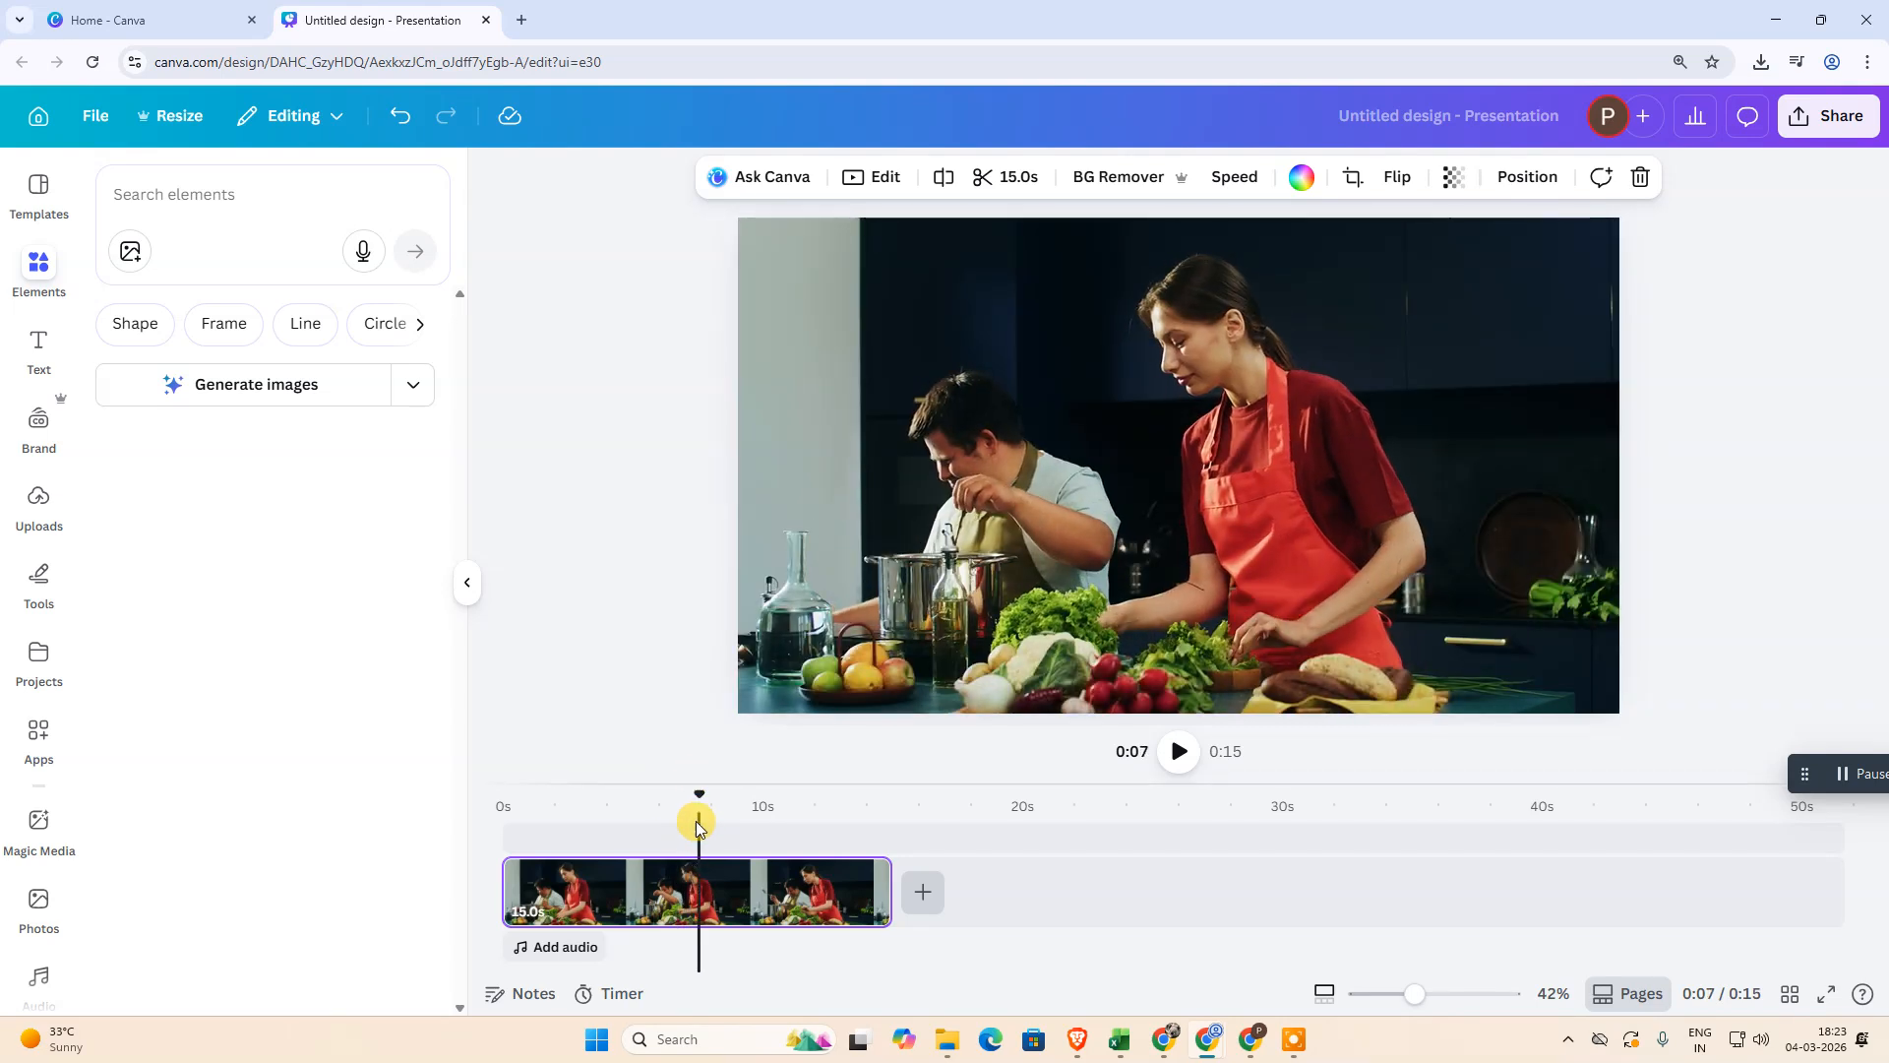
pyautogui.rightClick(716, 890)
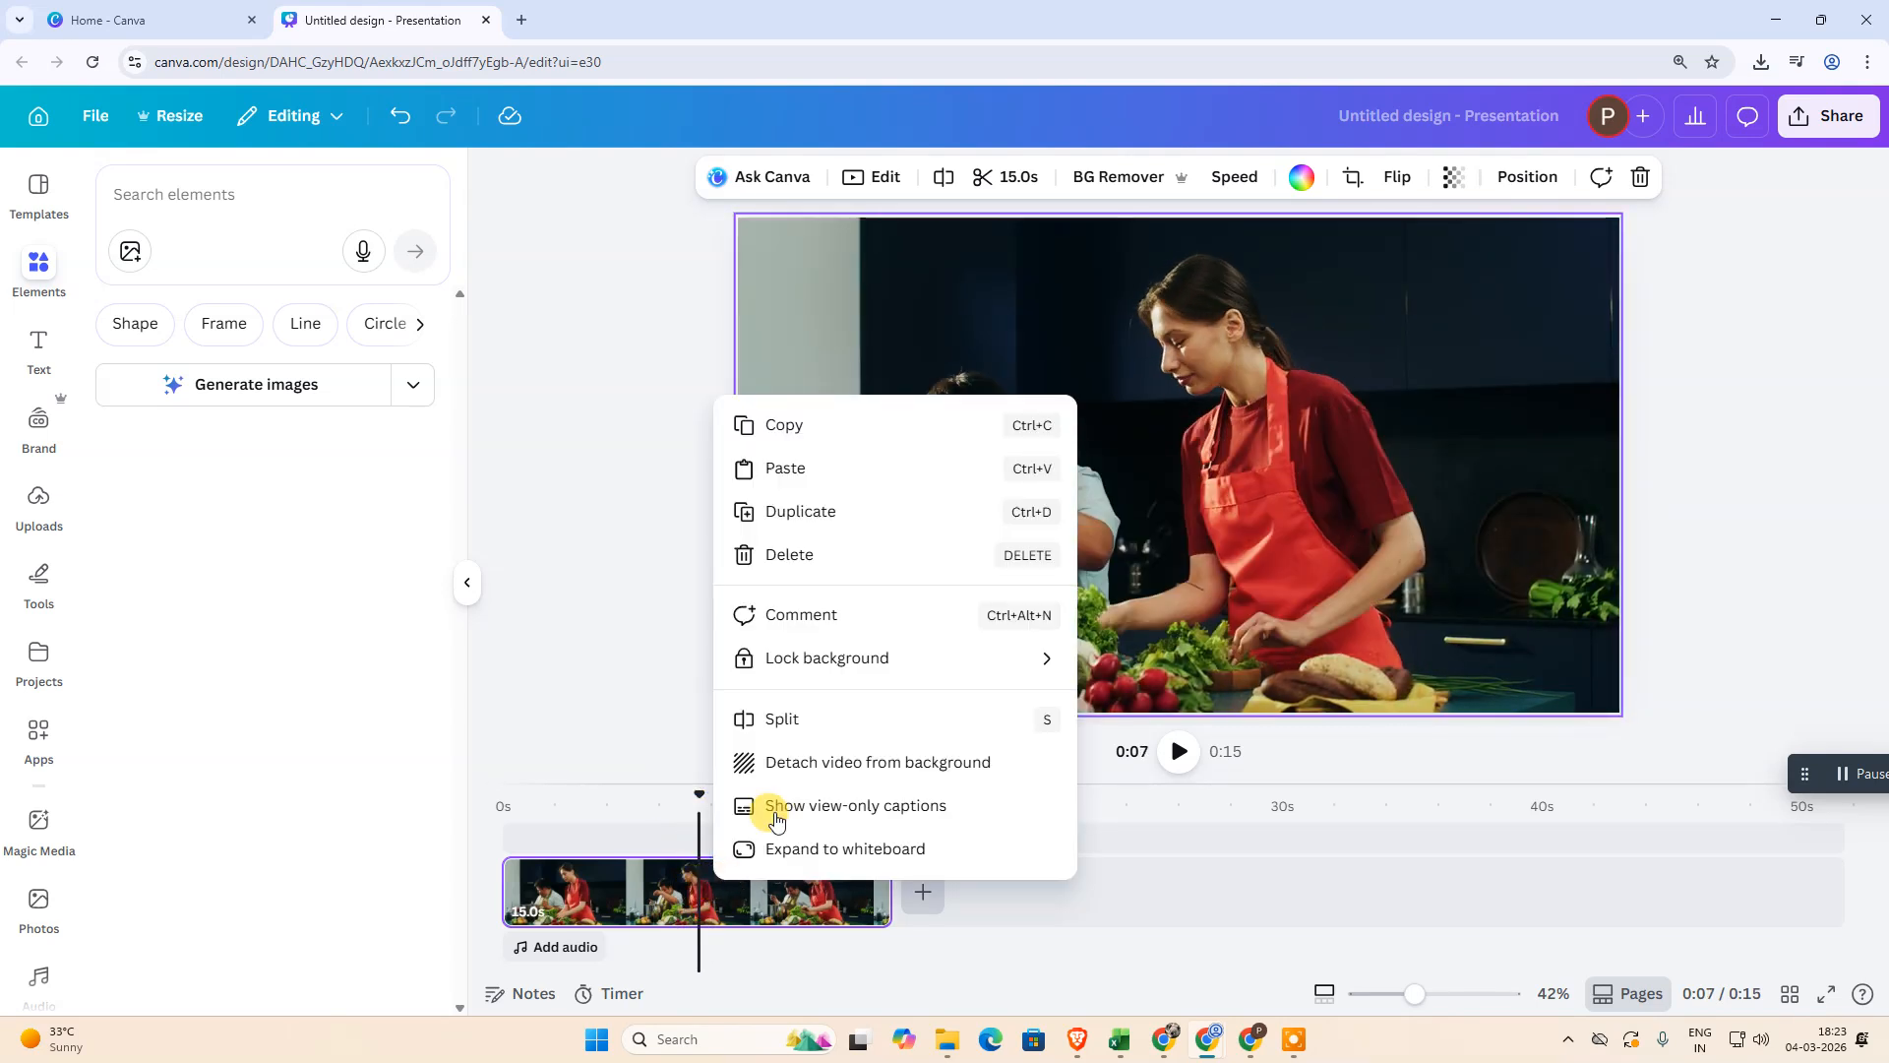
pyautogui.click(753, 717)
# Examine the two clips on the timeline and the cut between them.
pyautogui.click(646, 893)
pyautogui.click(715, 890)
pyautogui.click(563, 892)
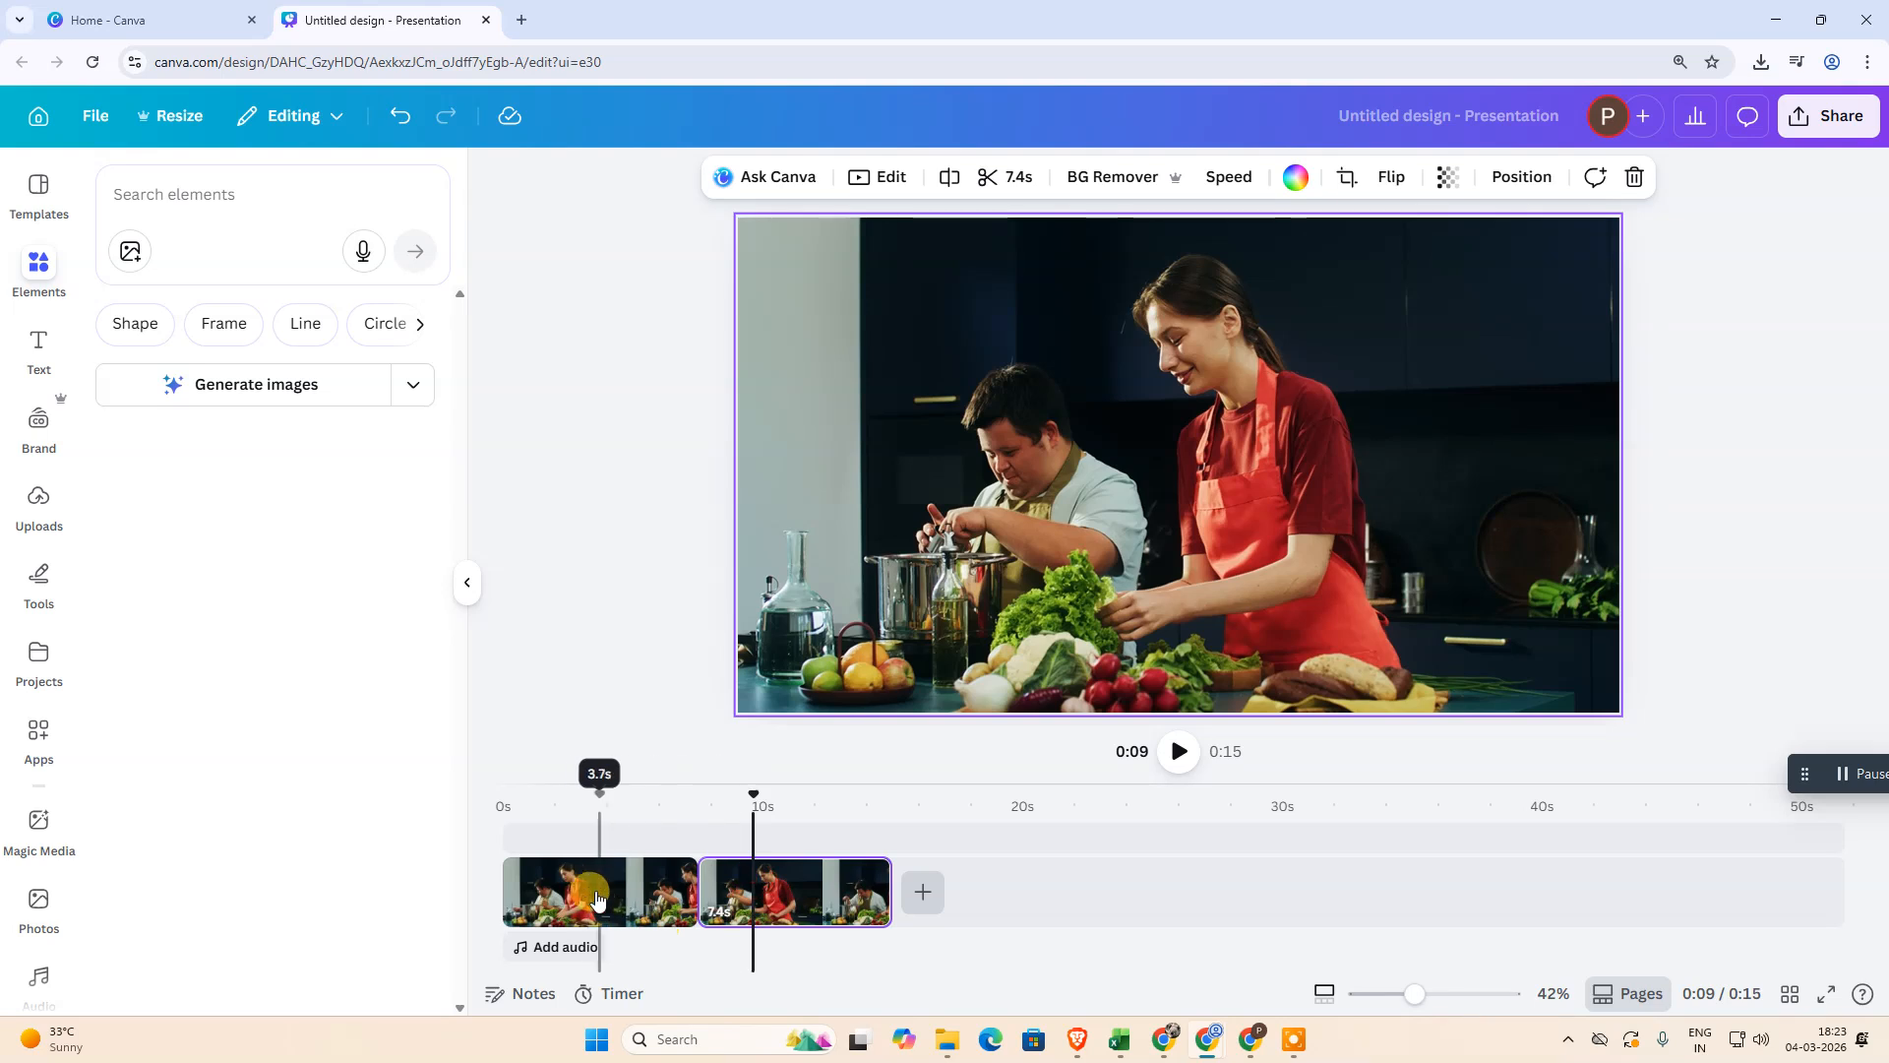
pyautogui.click(579, 895)
pyautogui.click(786, 895)
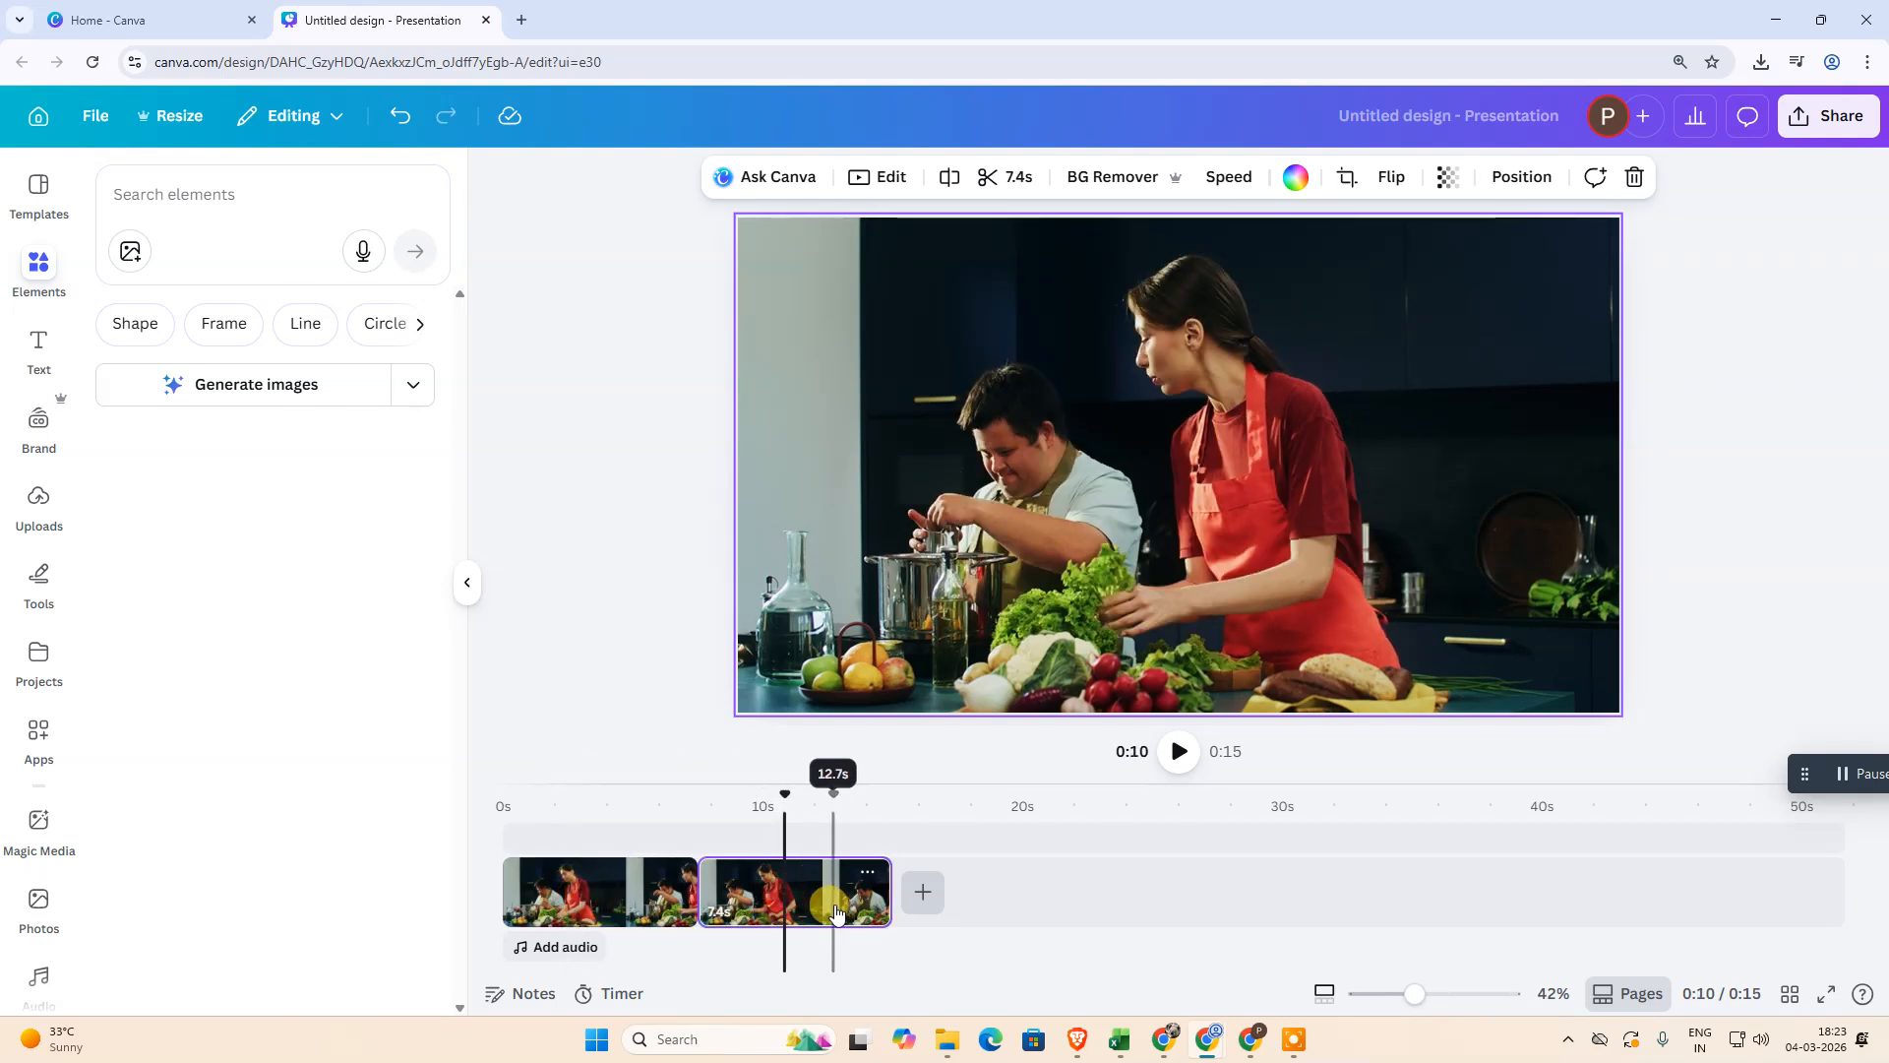
pyautogui.moveTo(785, 797); pyautogui.dragTo(700, 812)
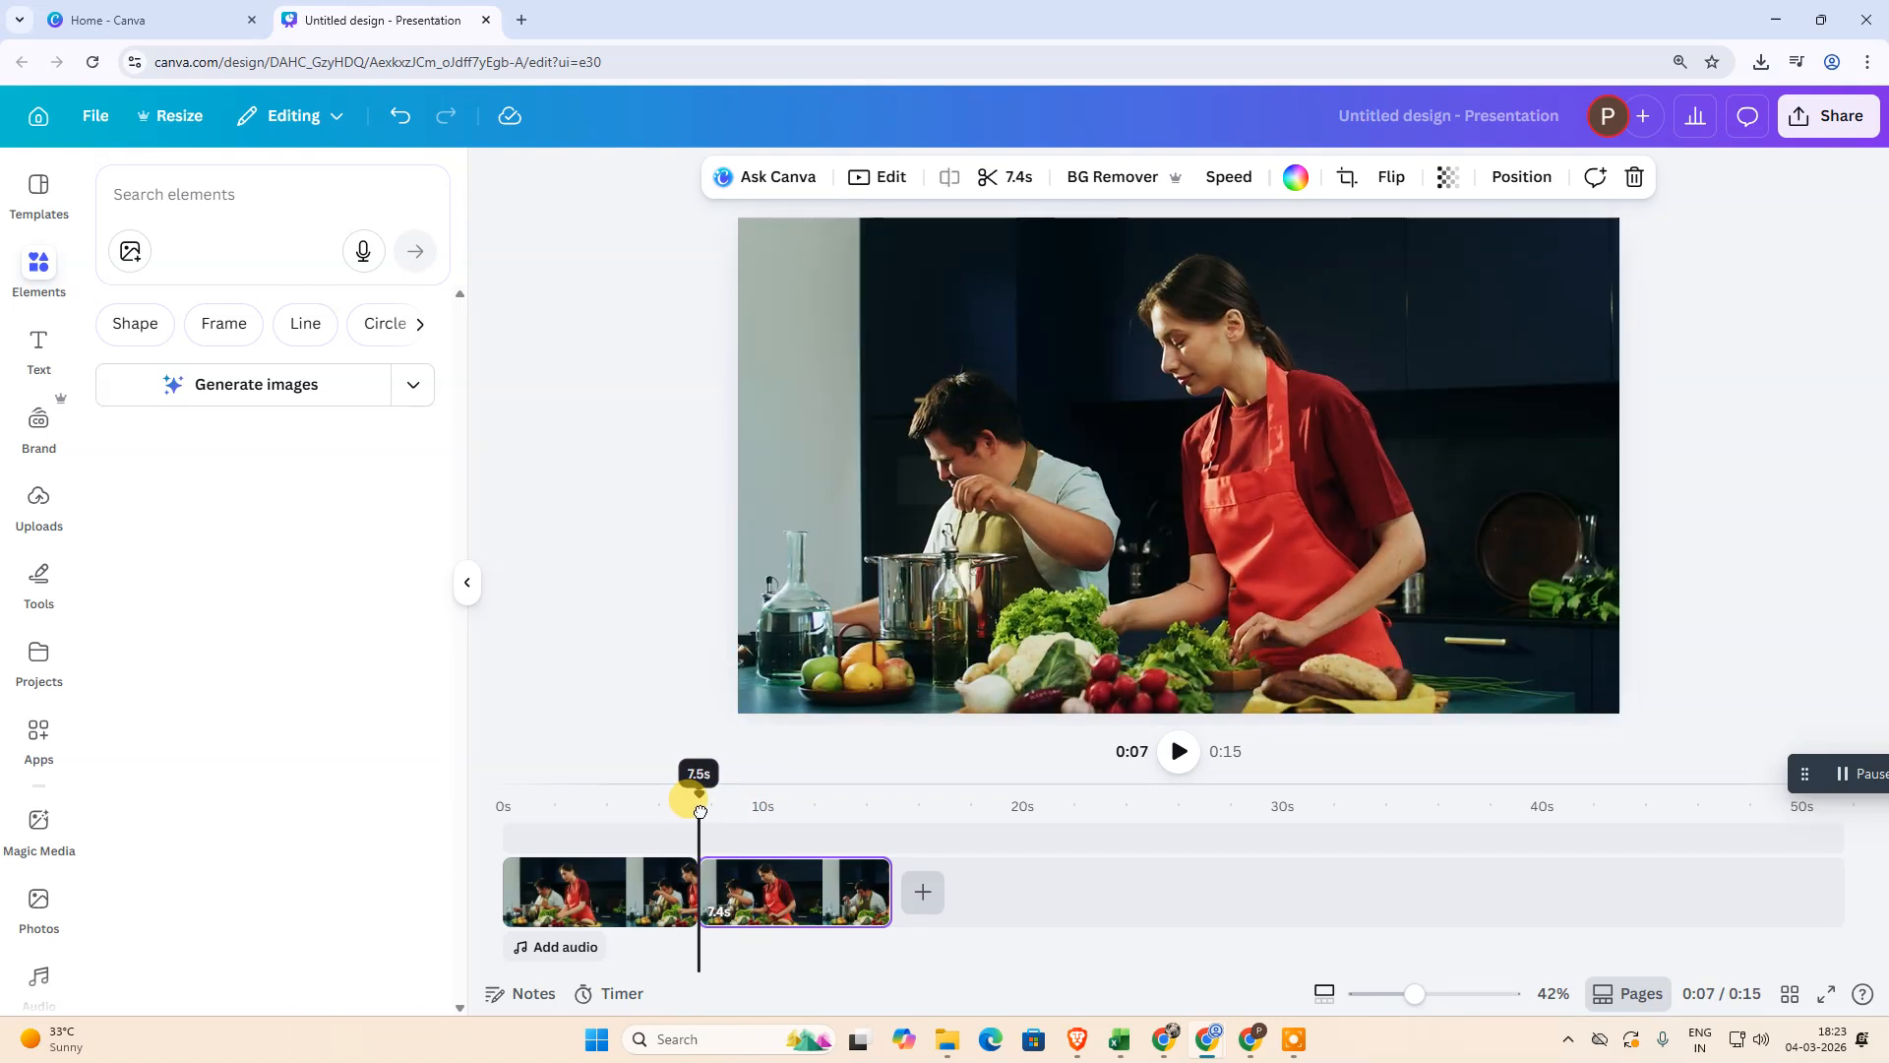
# Crop the second clip by enlarging and repositioning its footage so the frame closes in on the woman in the red apron.
pyautogui.click(823, 896)
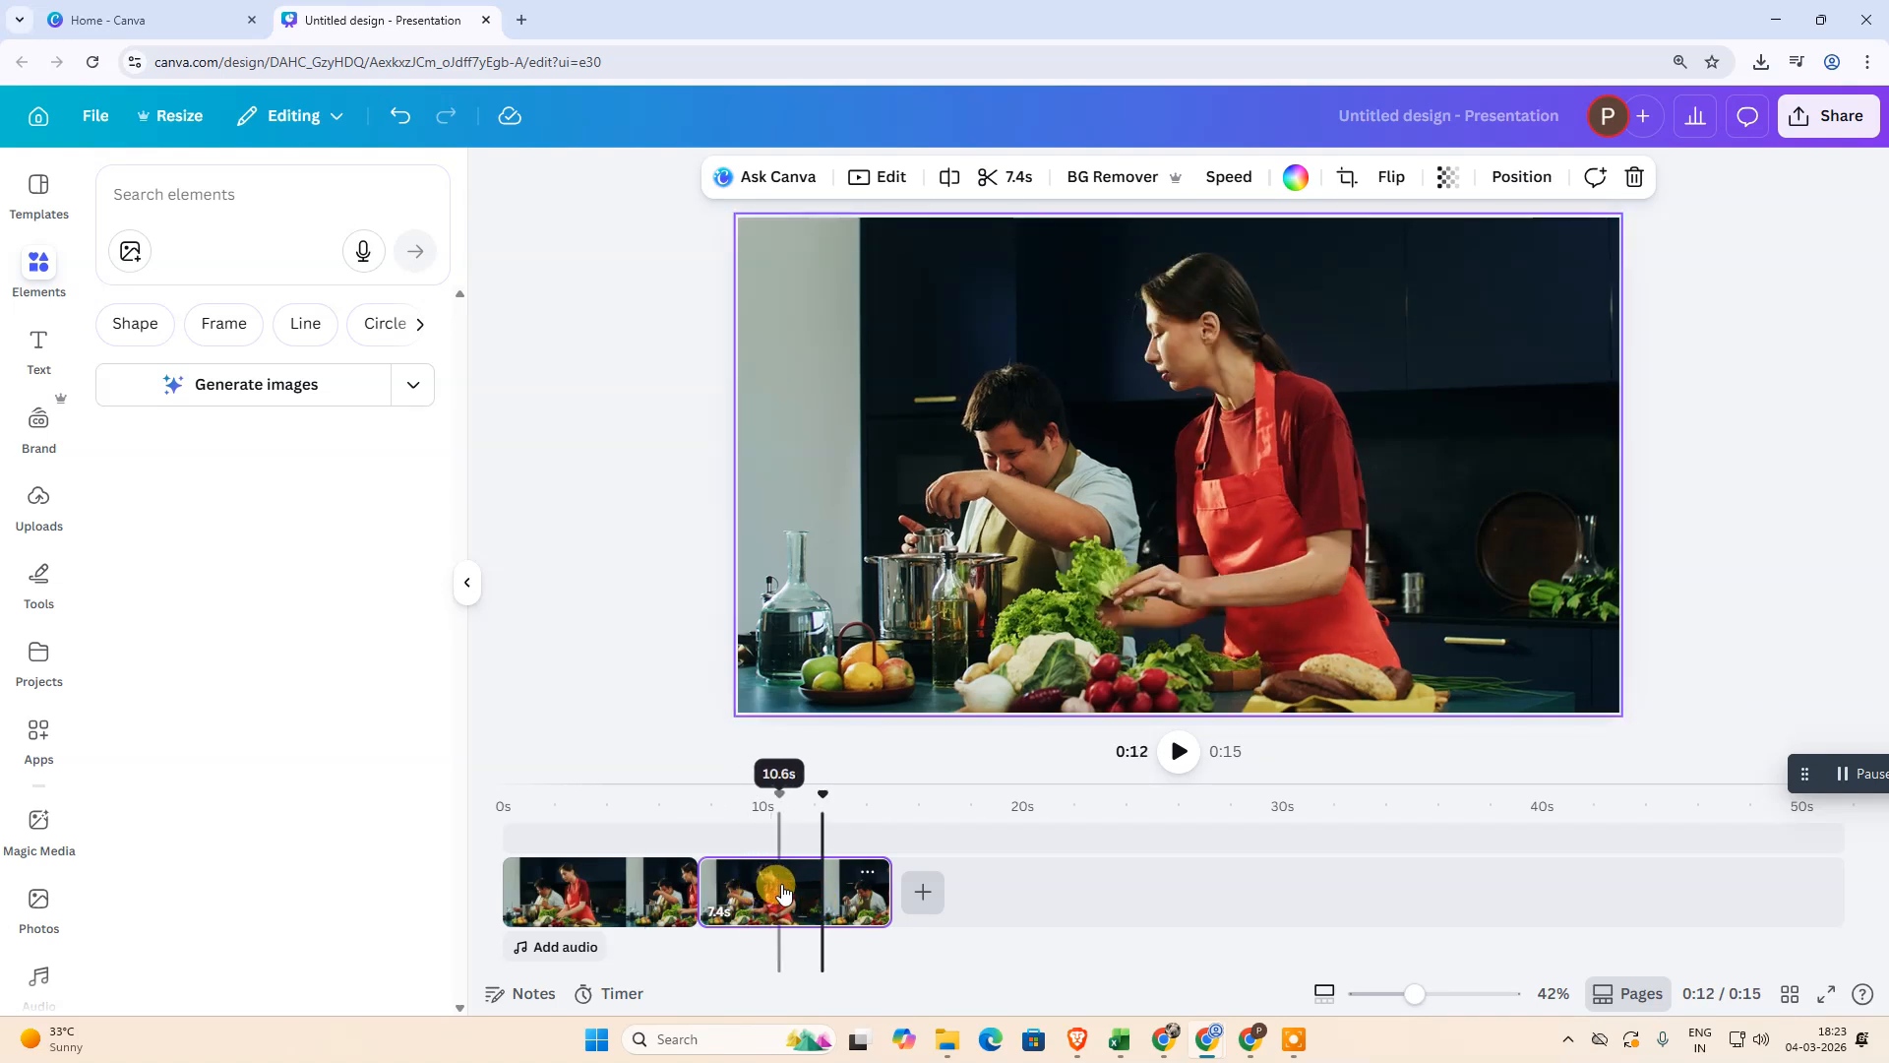
pyautogui.doubleClick(1095, 430)
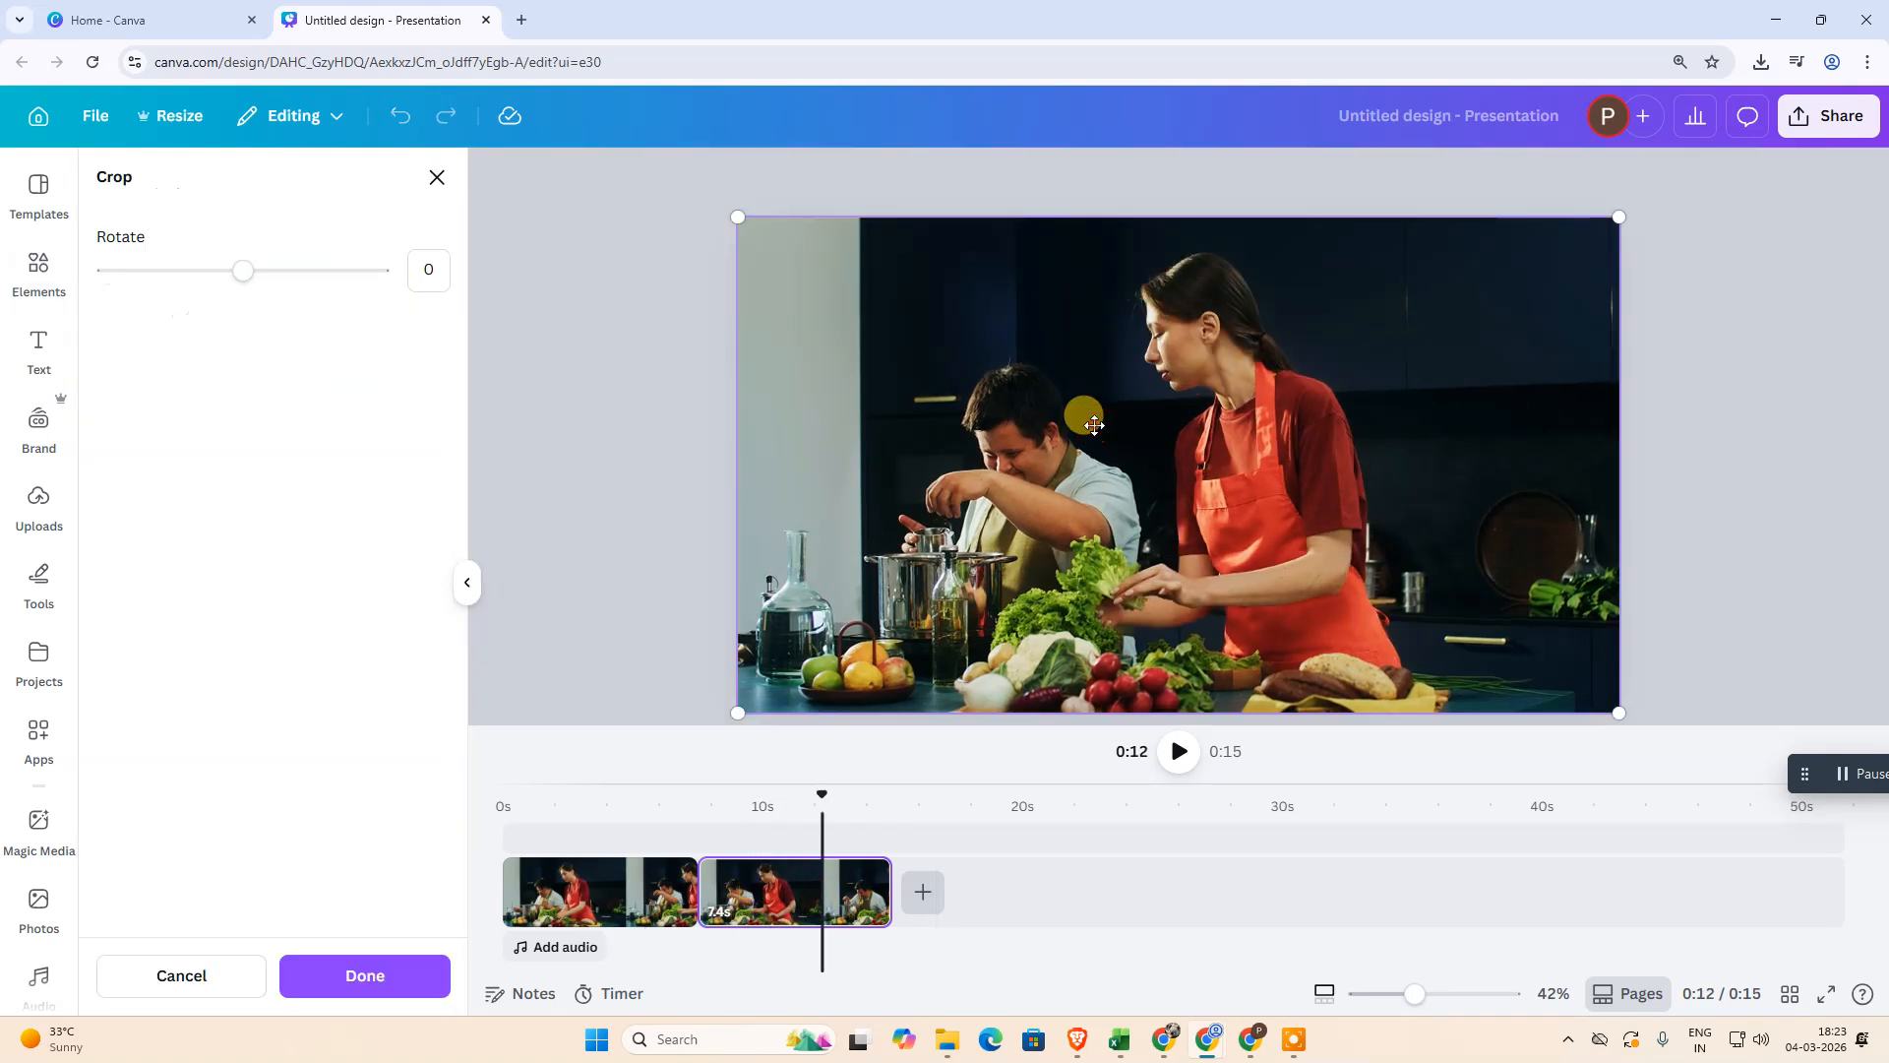
pyautogui.moveTo(739, 716); pyautogui.dragTo(371, 848)
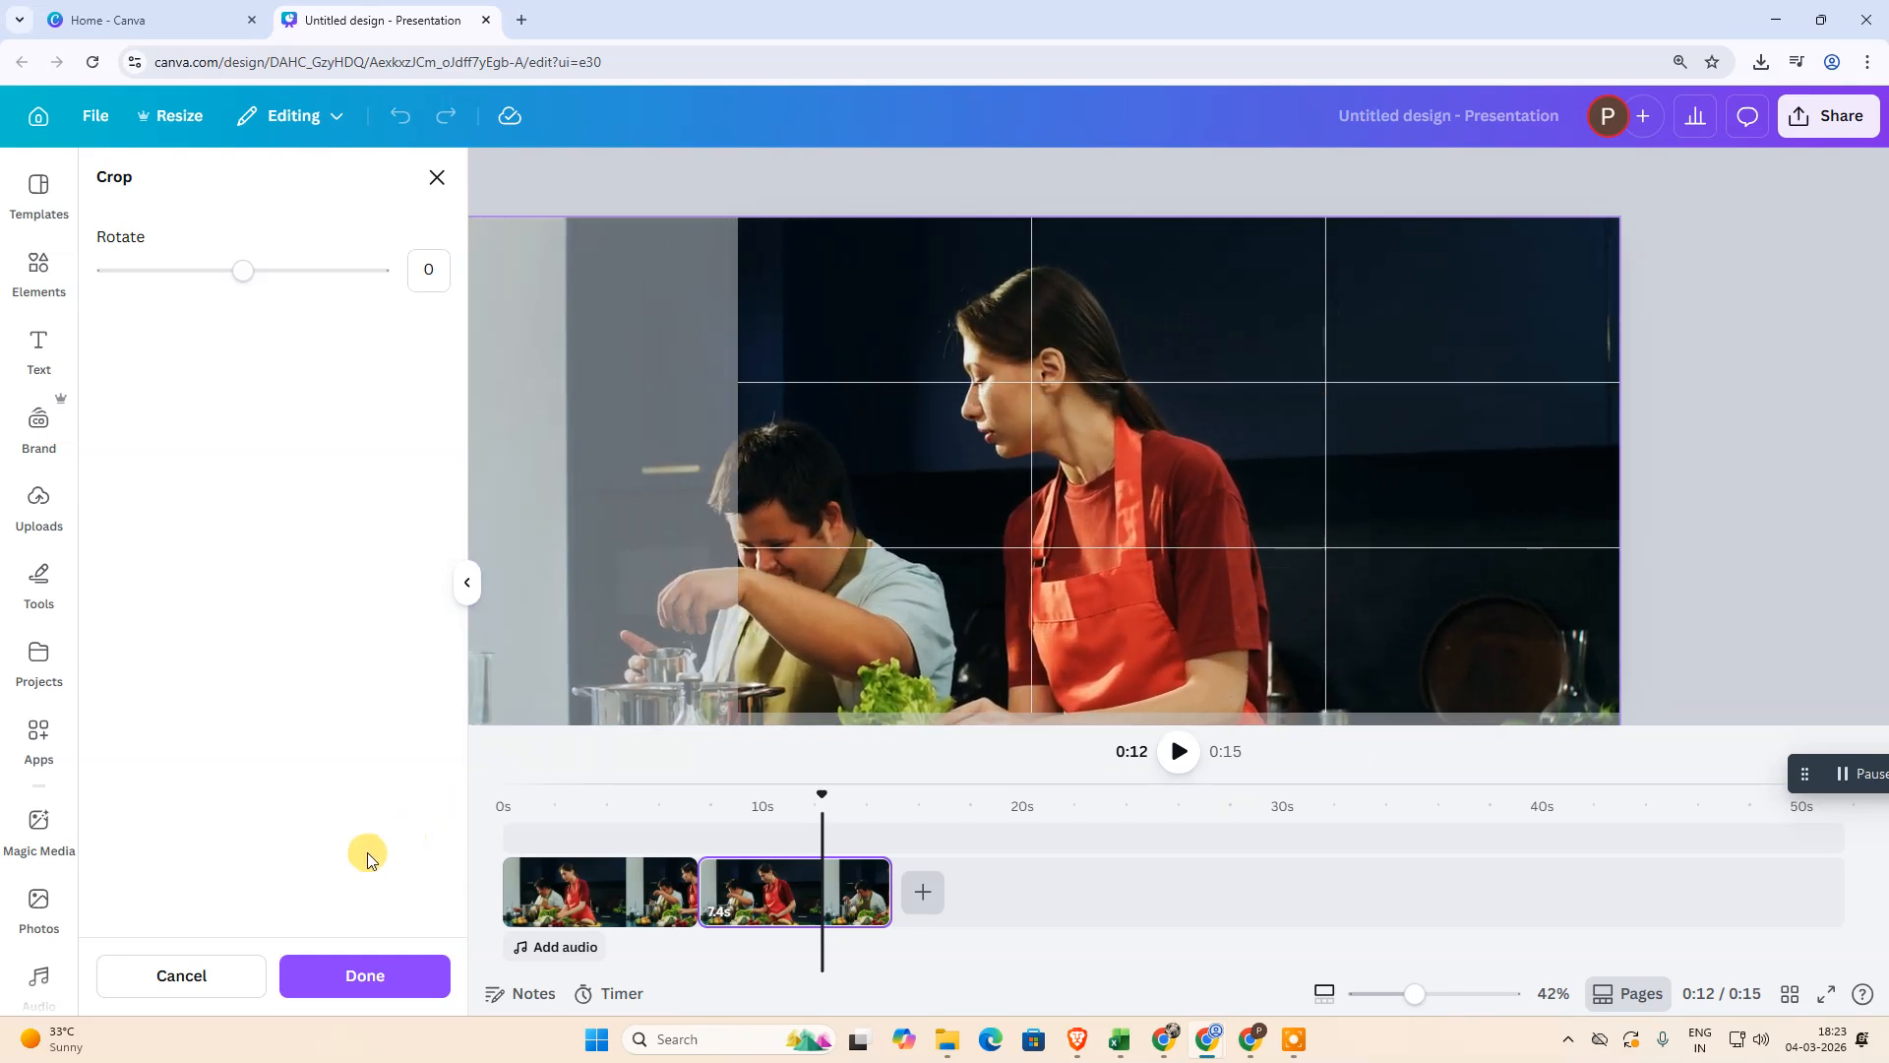
pyautogui.moveTo(1619, 223); pyautogui.dragTo(1771, 108)
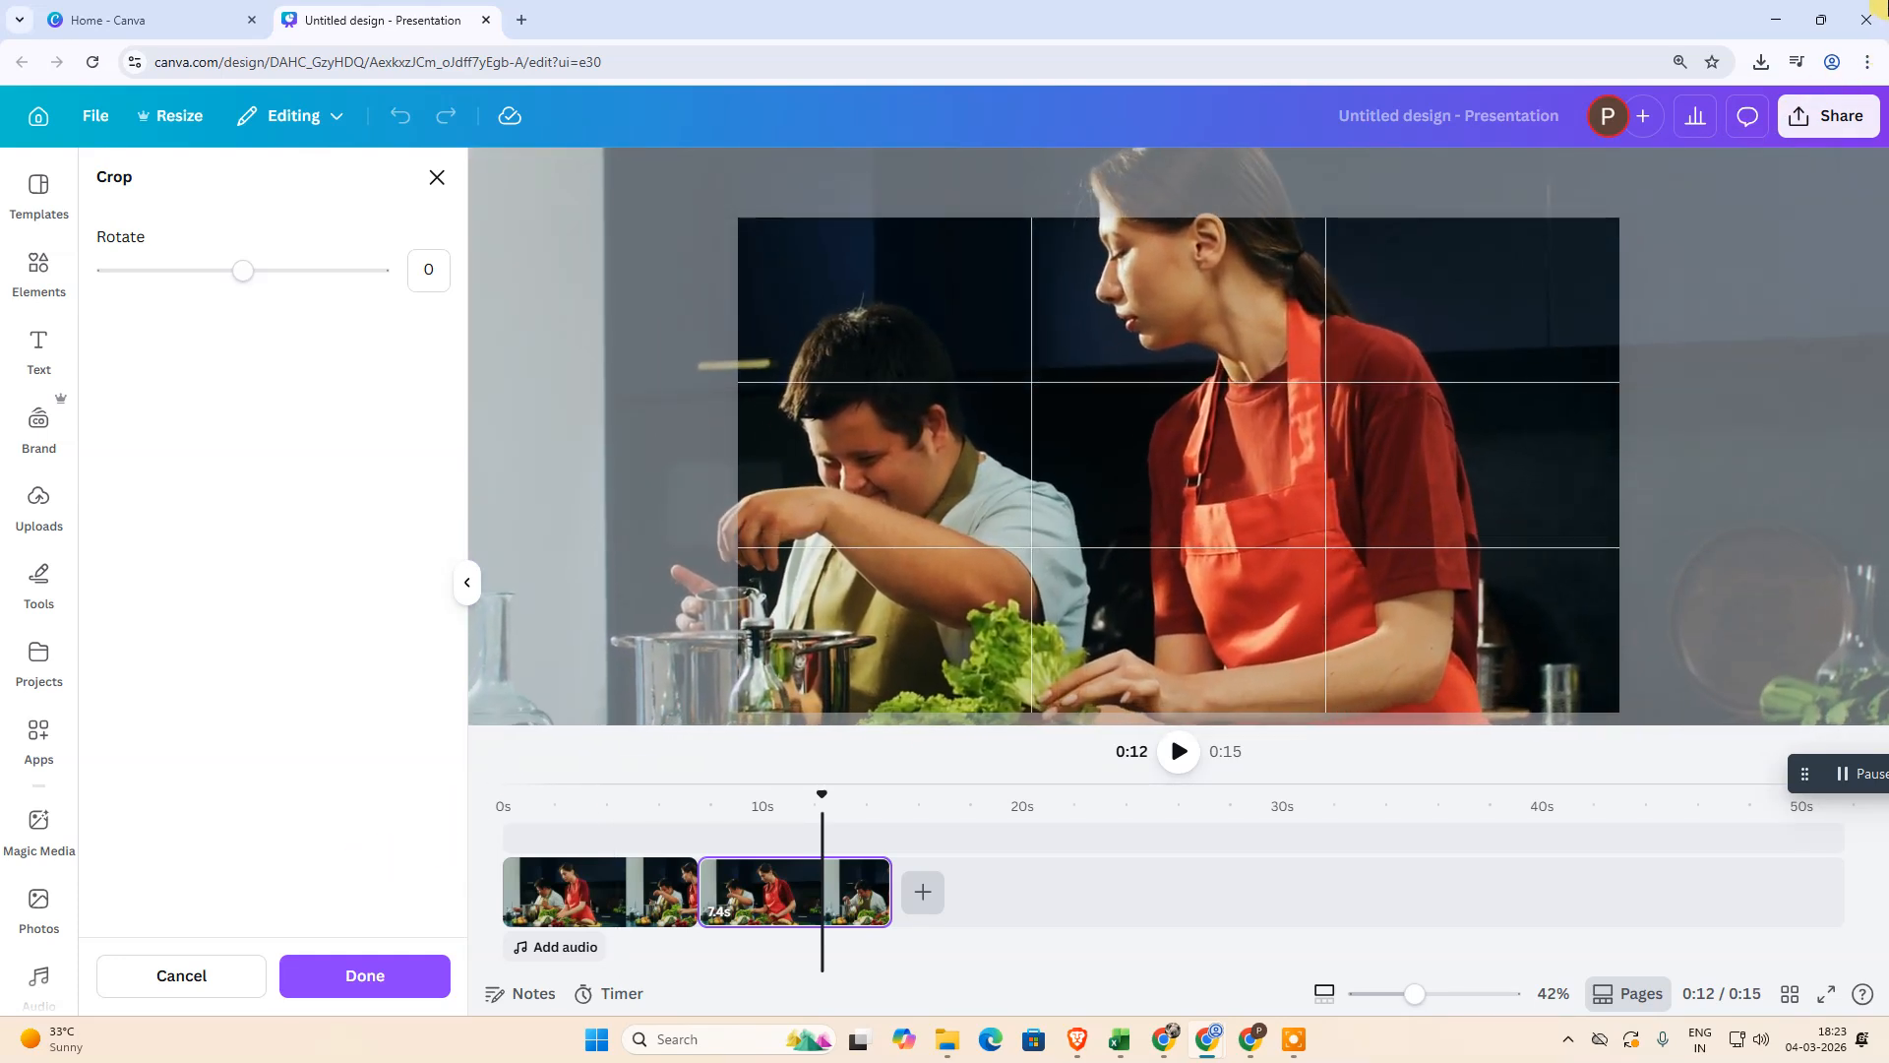
pyautogui.moveTo(1380, 416); pyautogui.dragTo(1278, 552)
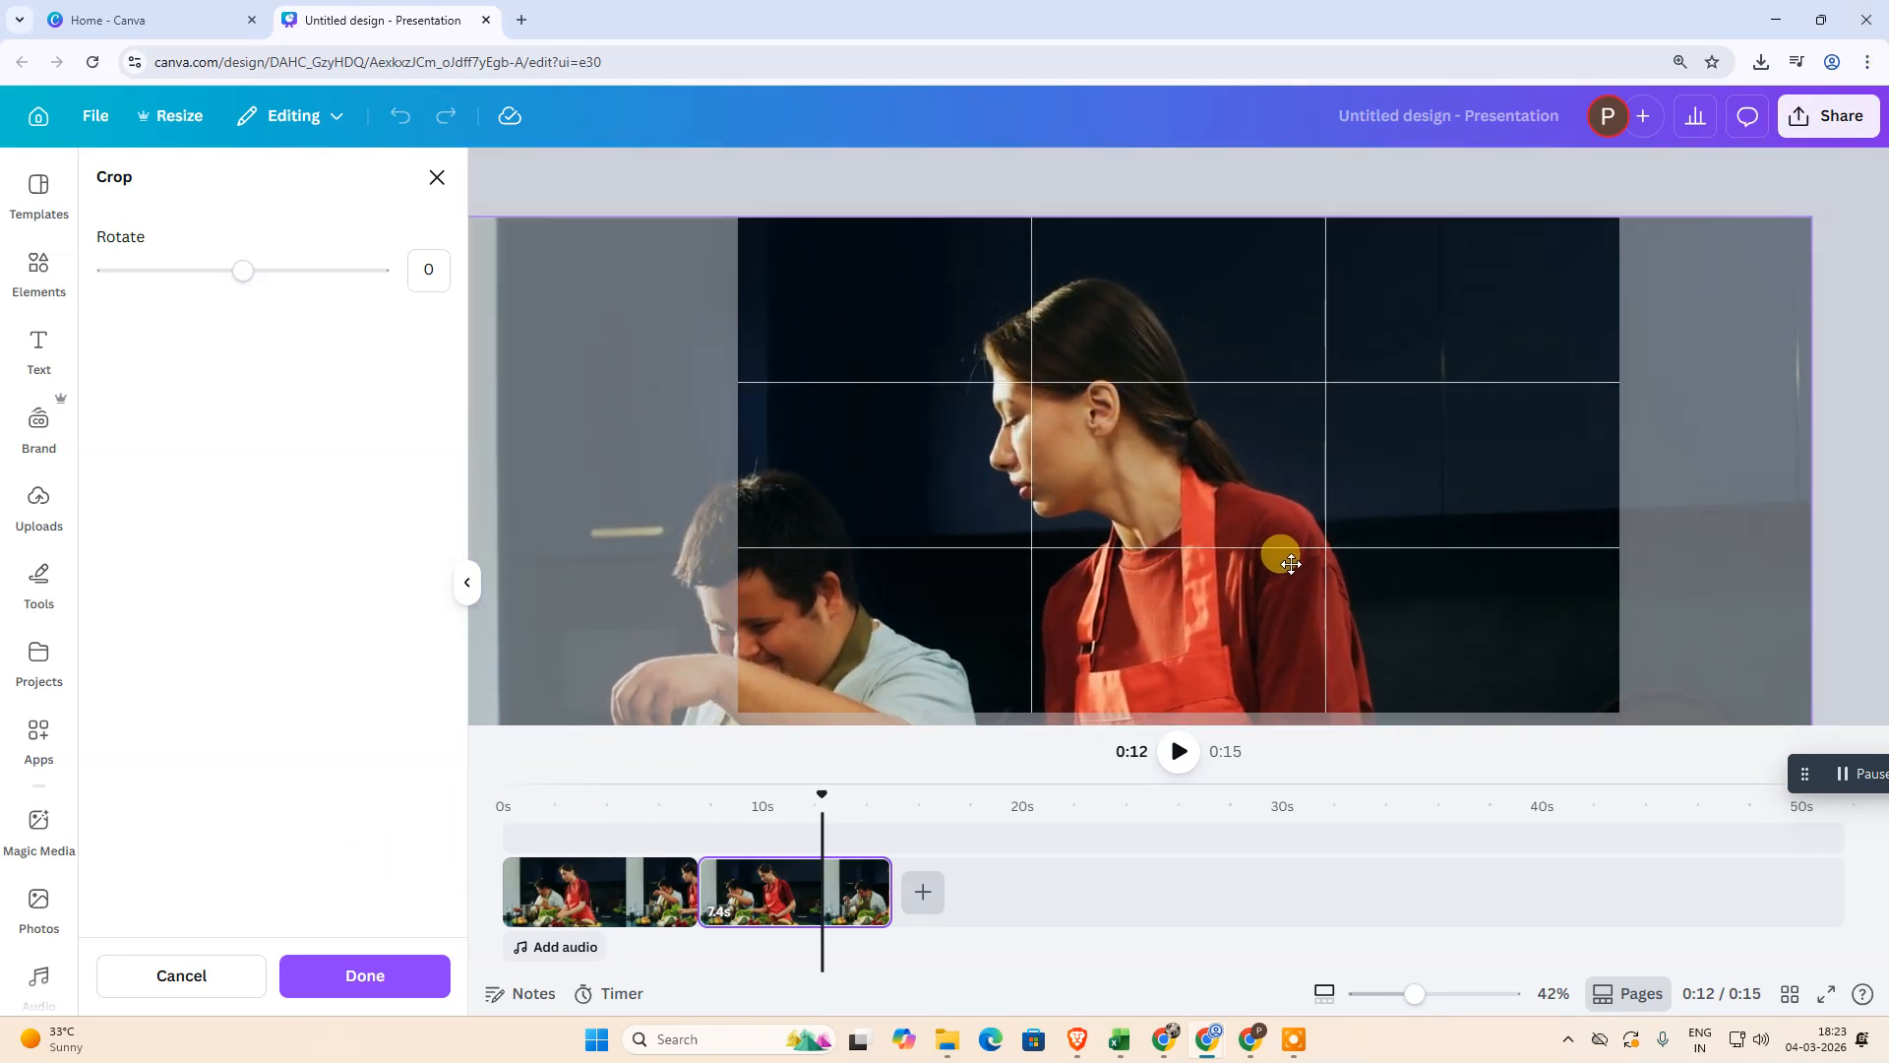
pyautogui.moveTo(1809, 215); pyautogui.dragTo(1883, 16)
pyautogui.moveTo(1373, 401)
pyautogui.mouseDown()
pyautogui.moveTo(1312, 413)
pyautogui.moveTo(1360, 423)
pyautogui.mouseUp()
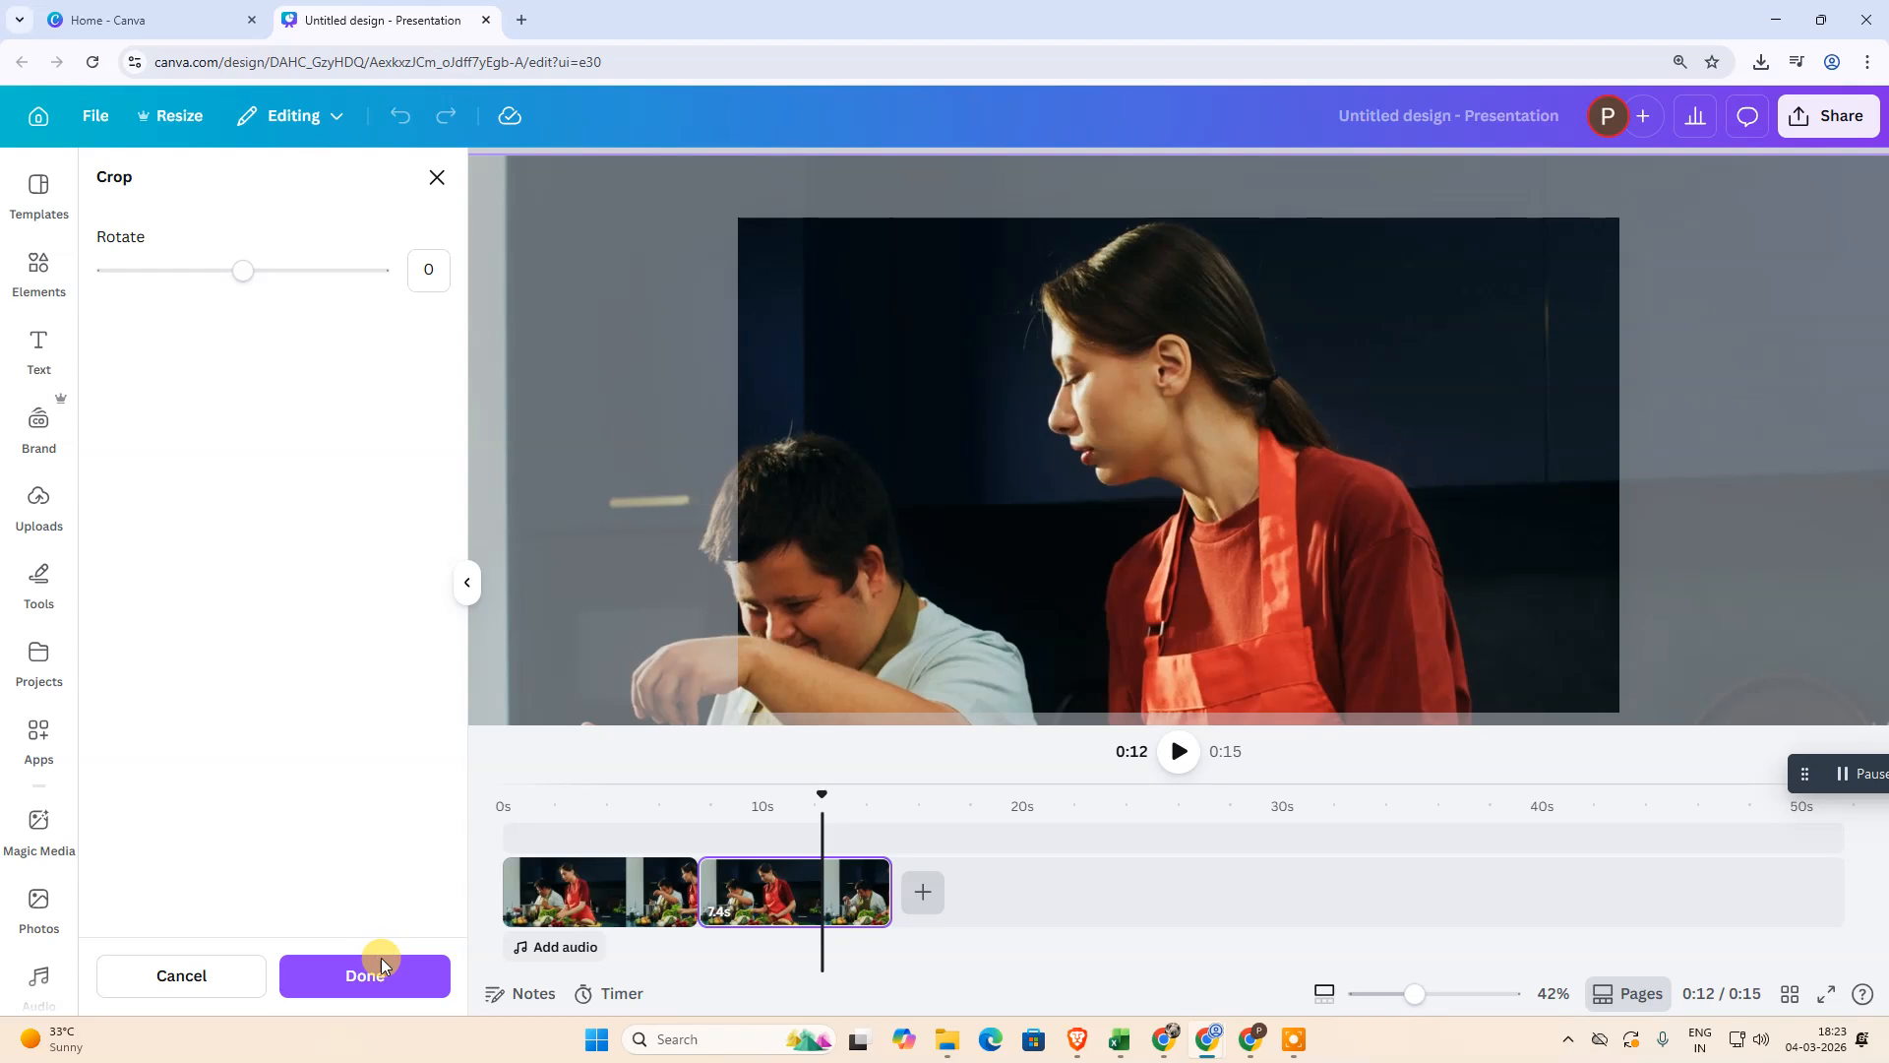
pyautogui.click(382, 987)
pyautogui.click(357, 979)
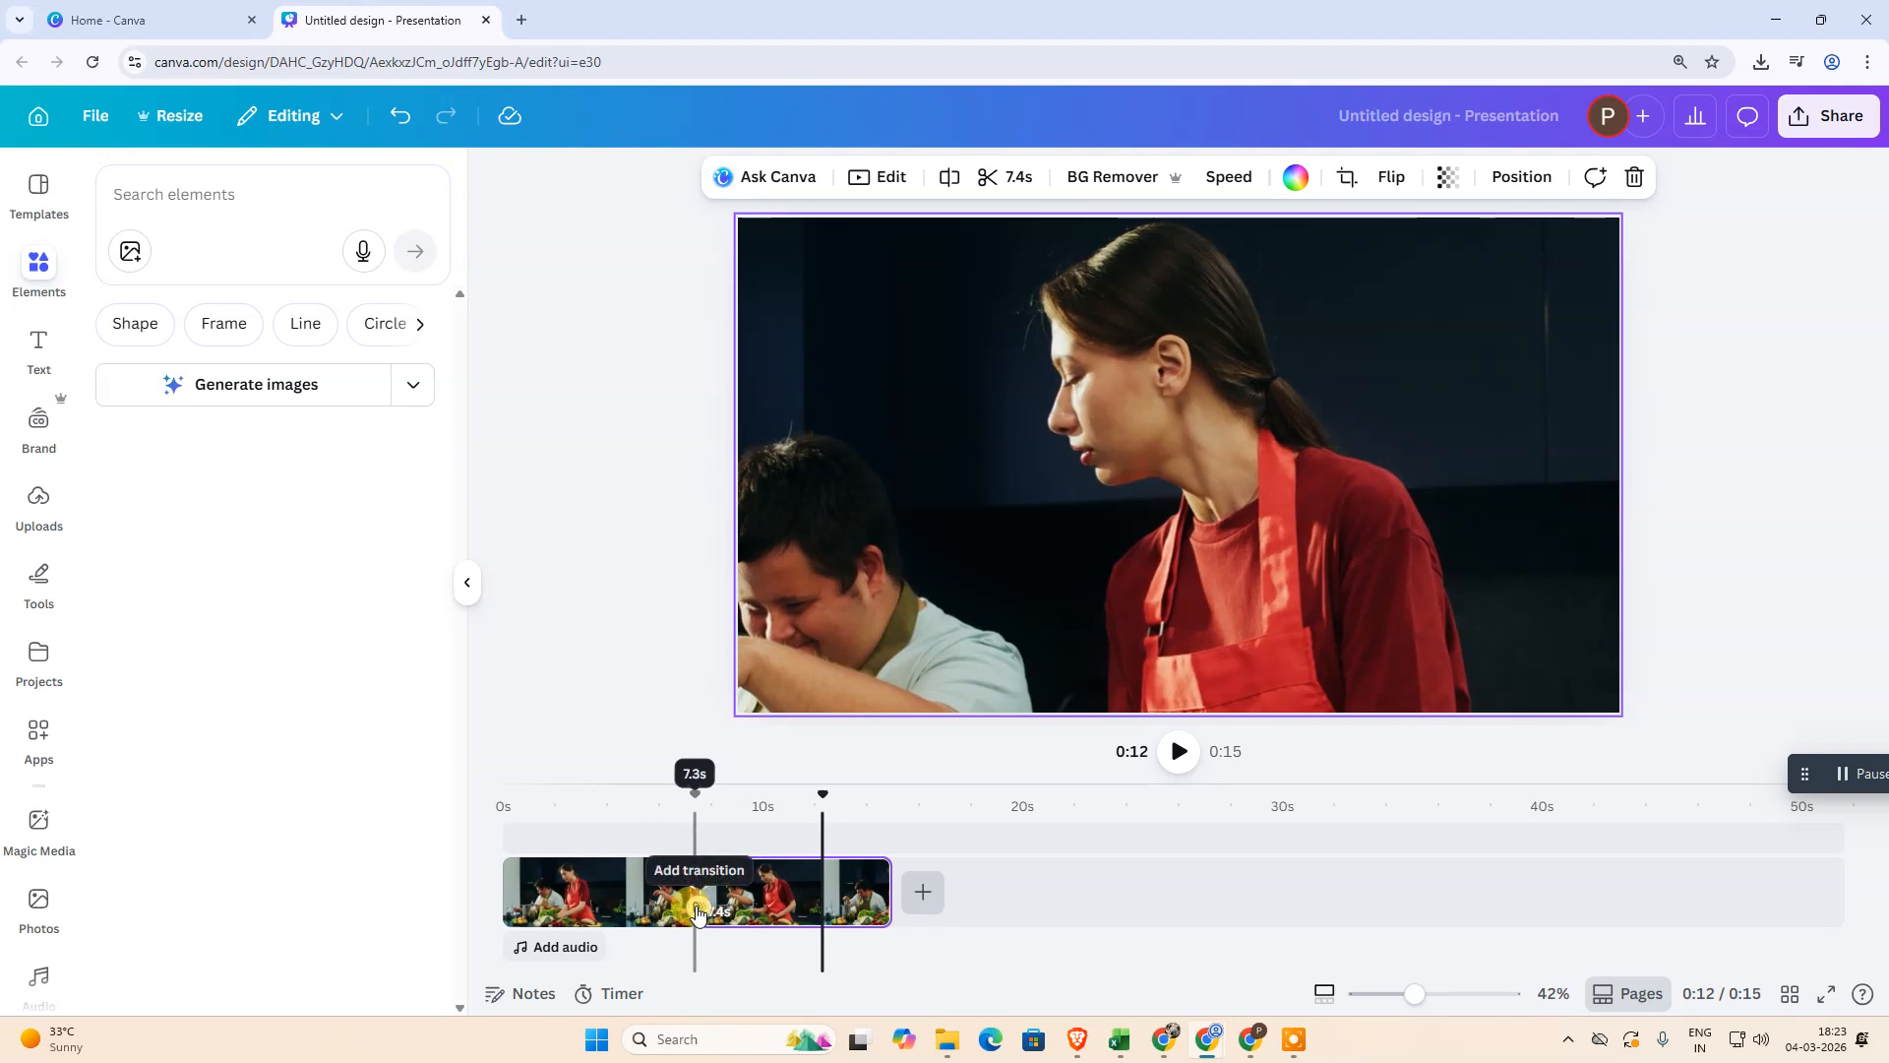
# Add a Match & Move transition at the cut between the first and second clips.
pyautogui.click(697, 911)
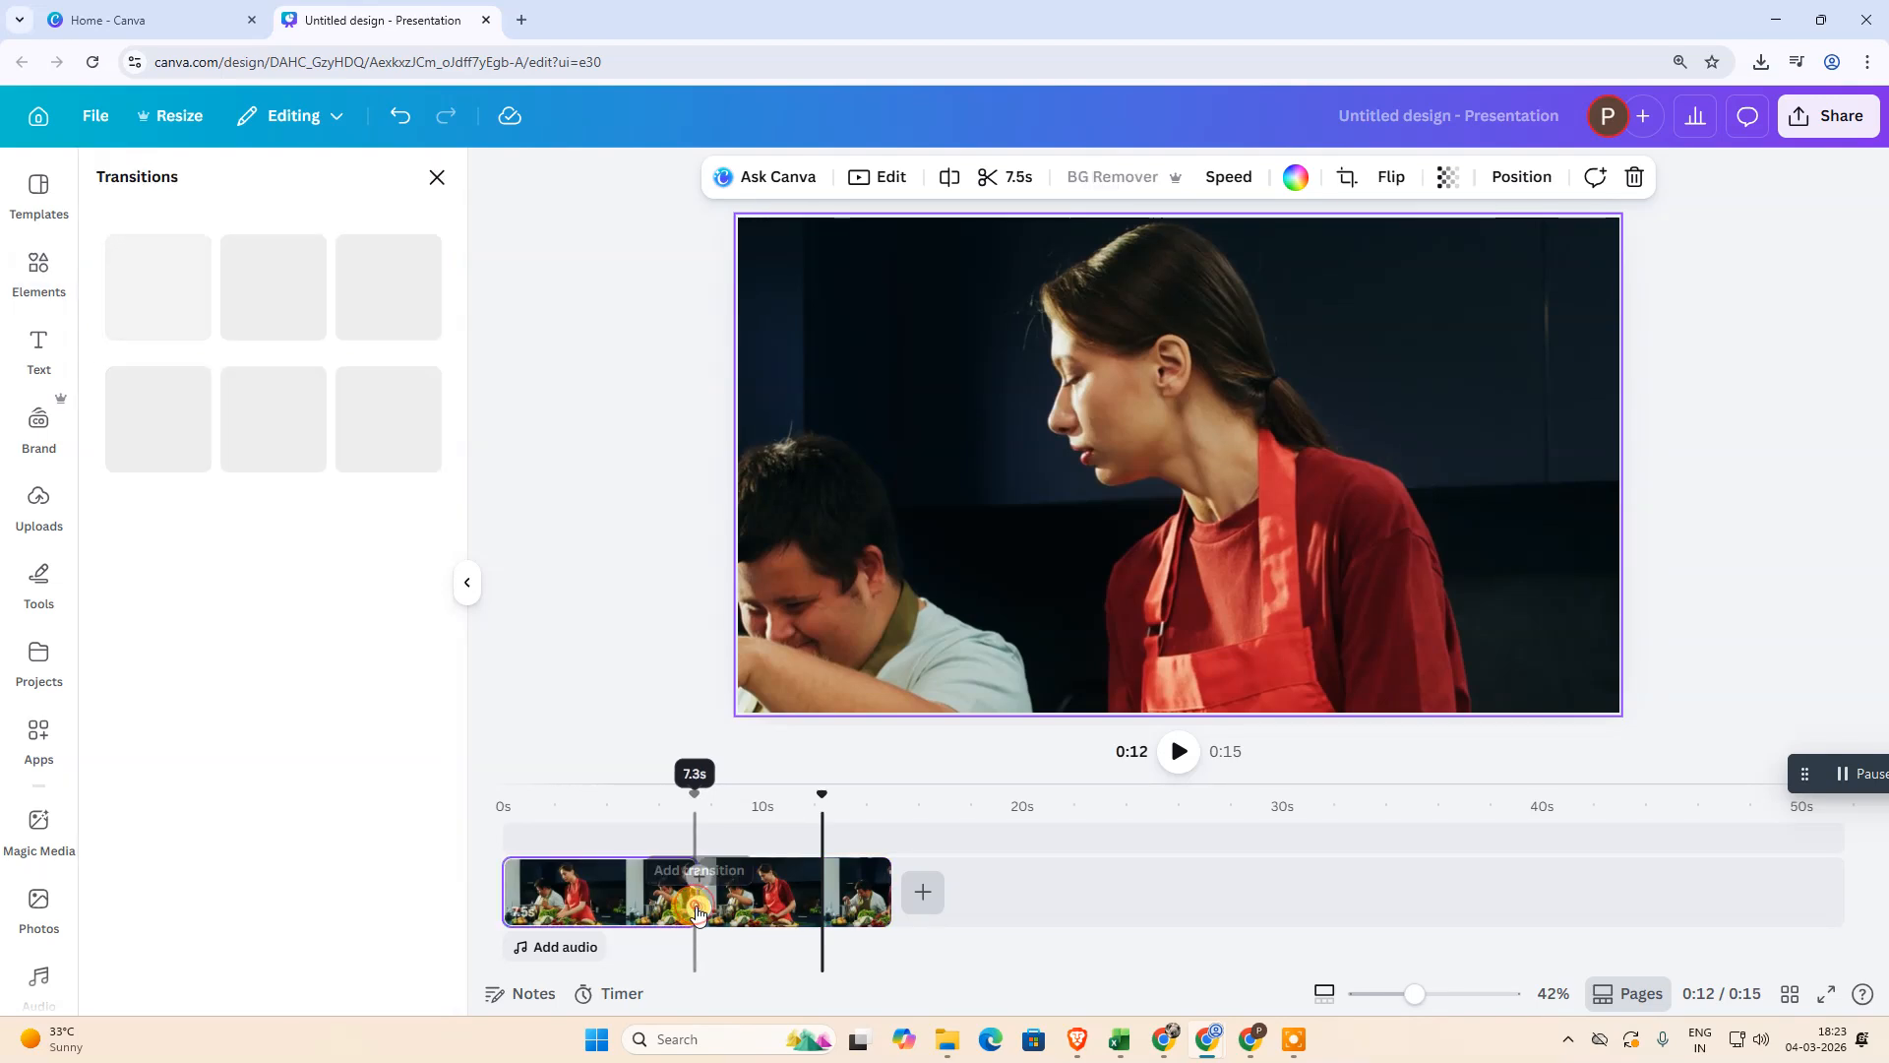
pyautogui.click(120, 606)
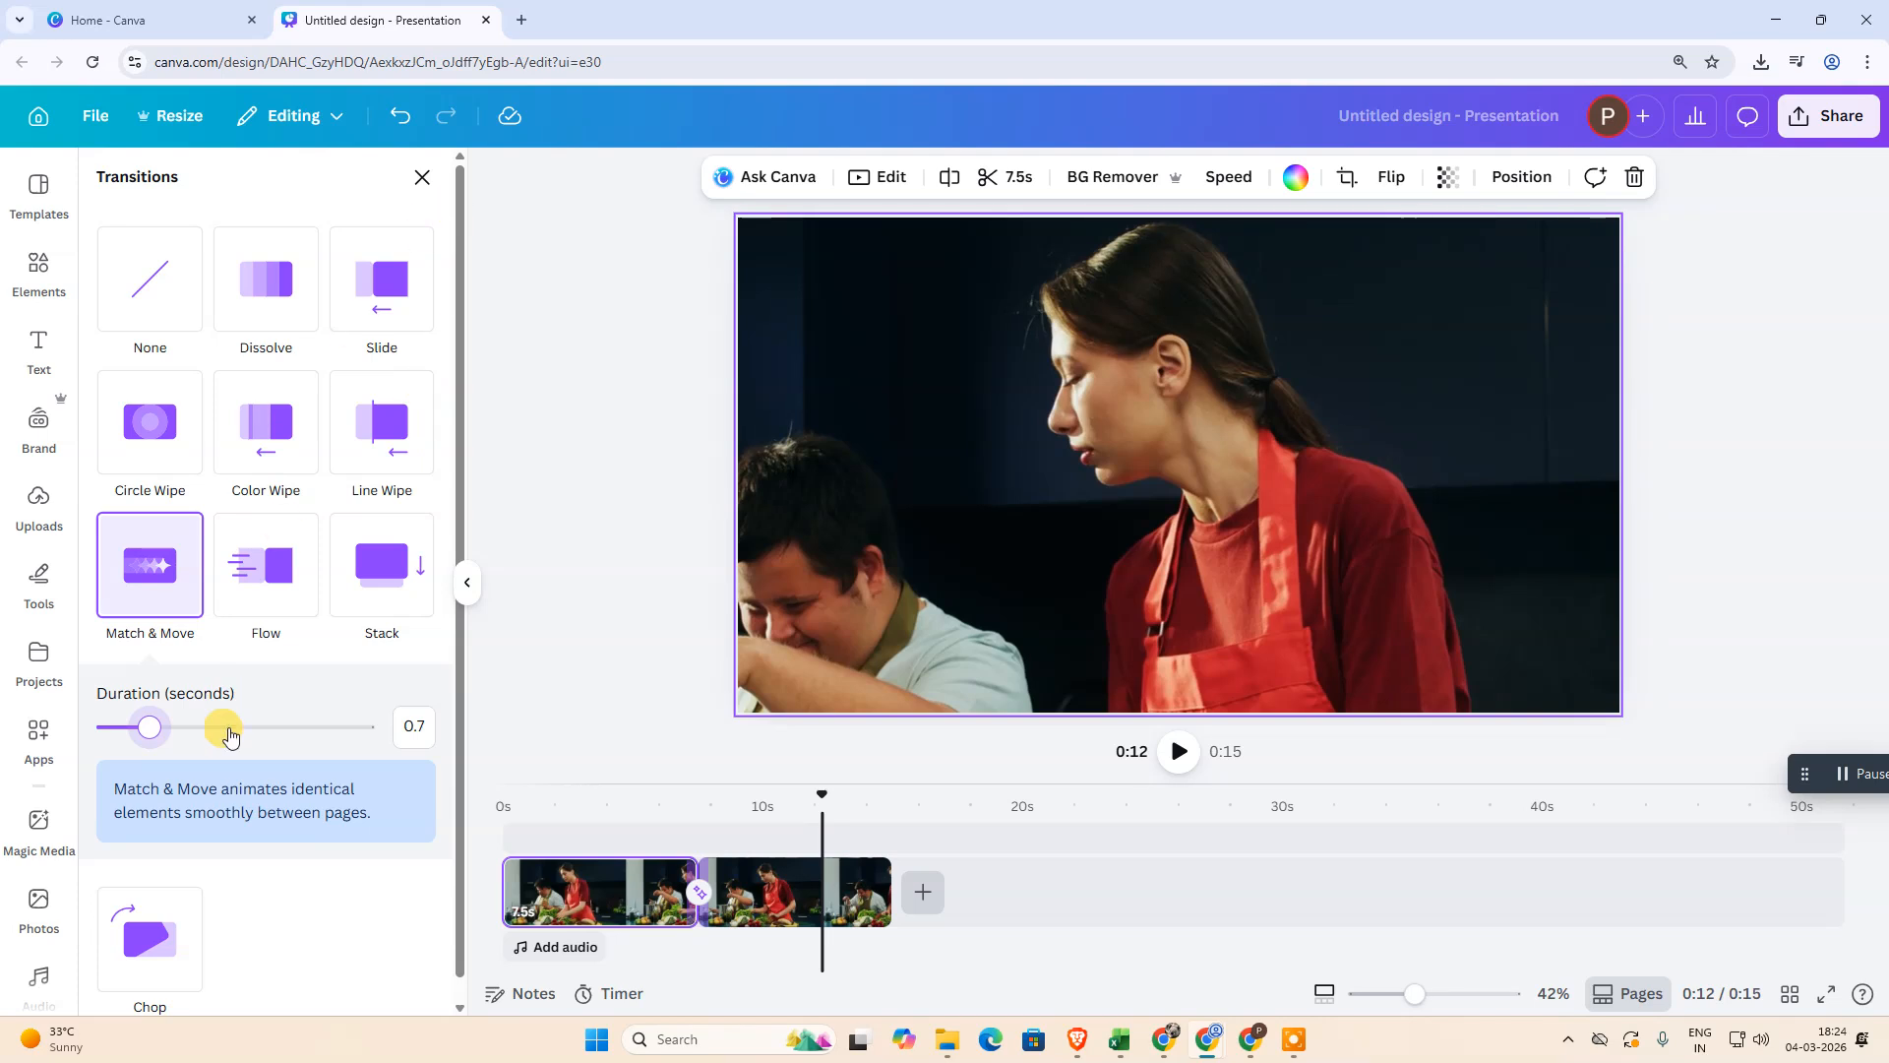
pyautogui.scroll(-1, 358, 919)
pyautogui.click(417, 178)
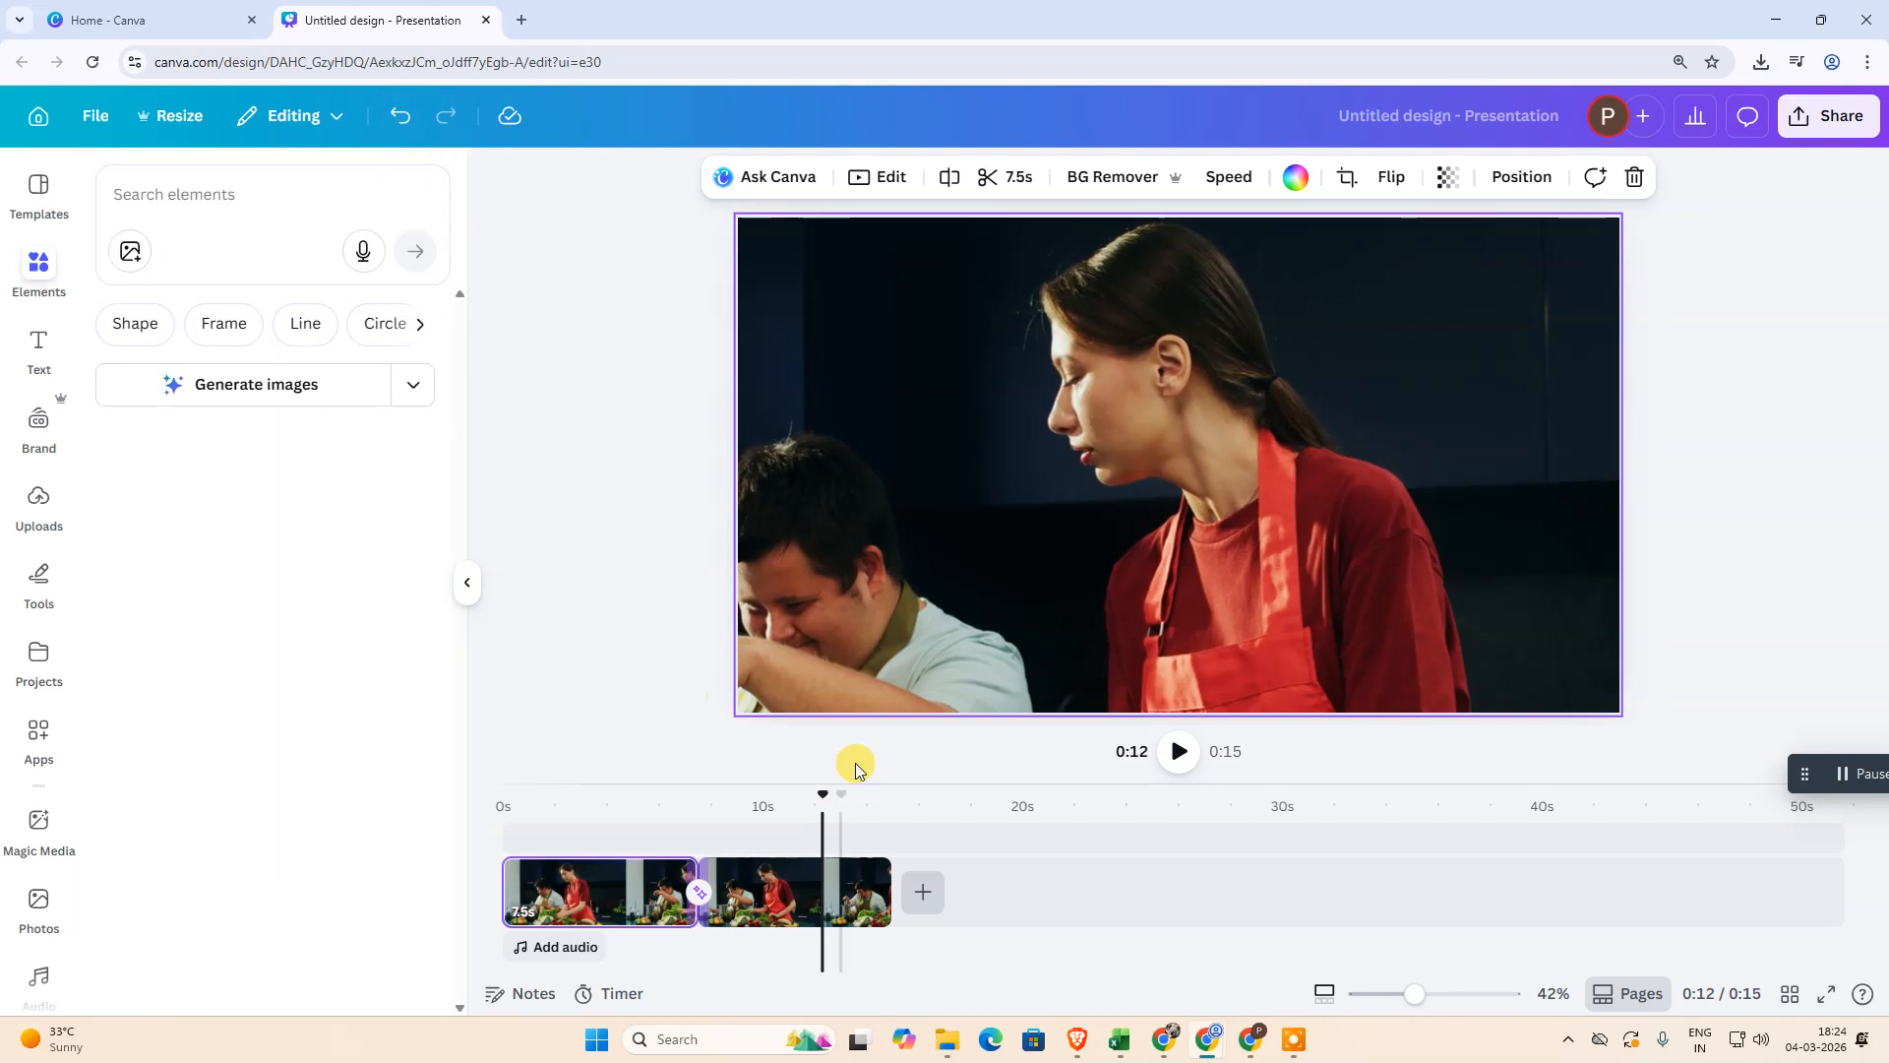
# Preview the video from about 1 second through the transition into the enlarged second clip.
pyautogui.moveTo(819, 796); pyautogui.dragTo(551, 797)
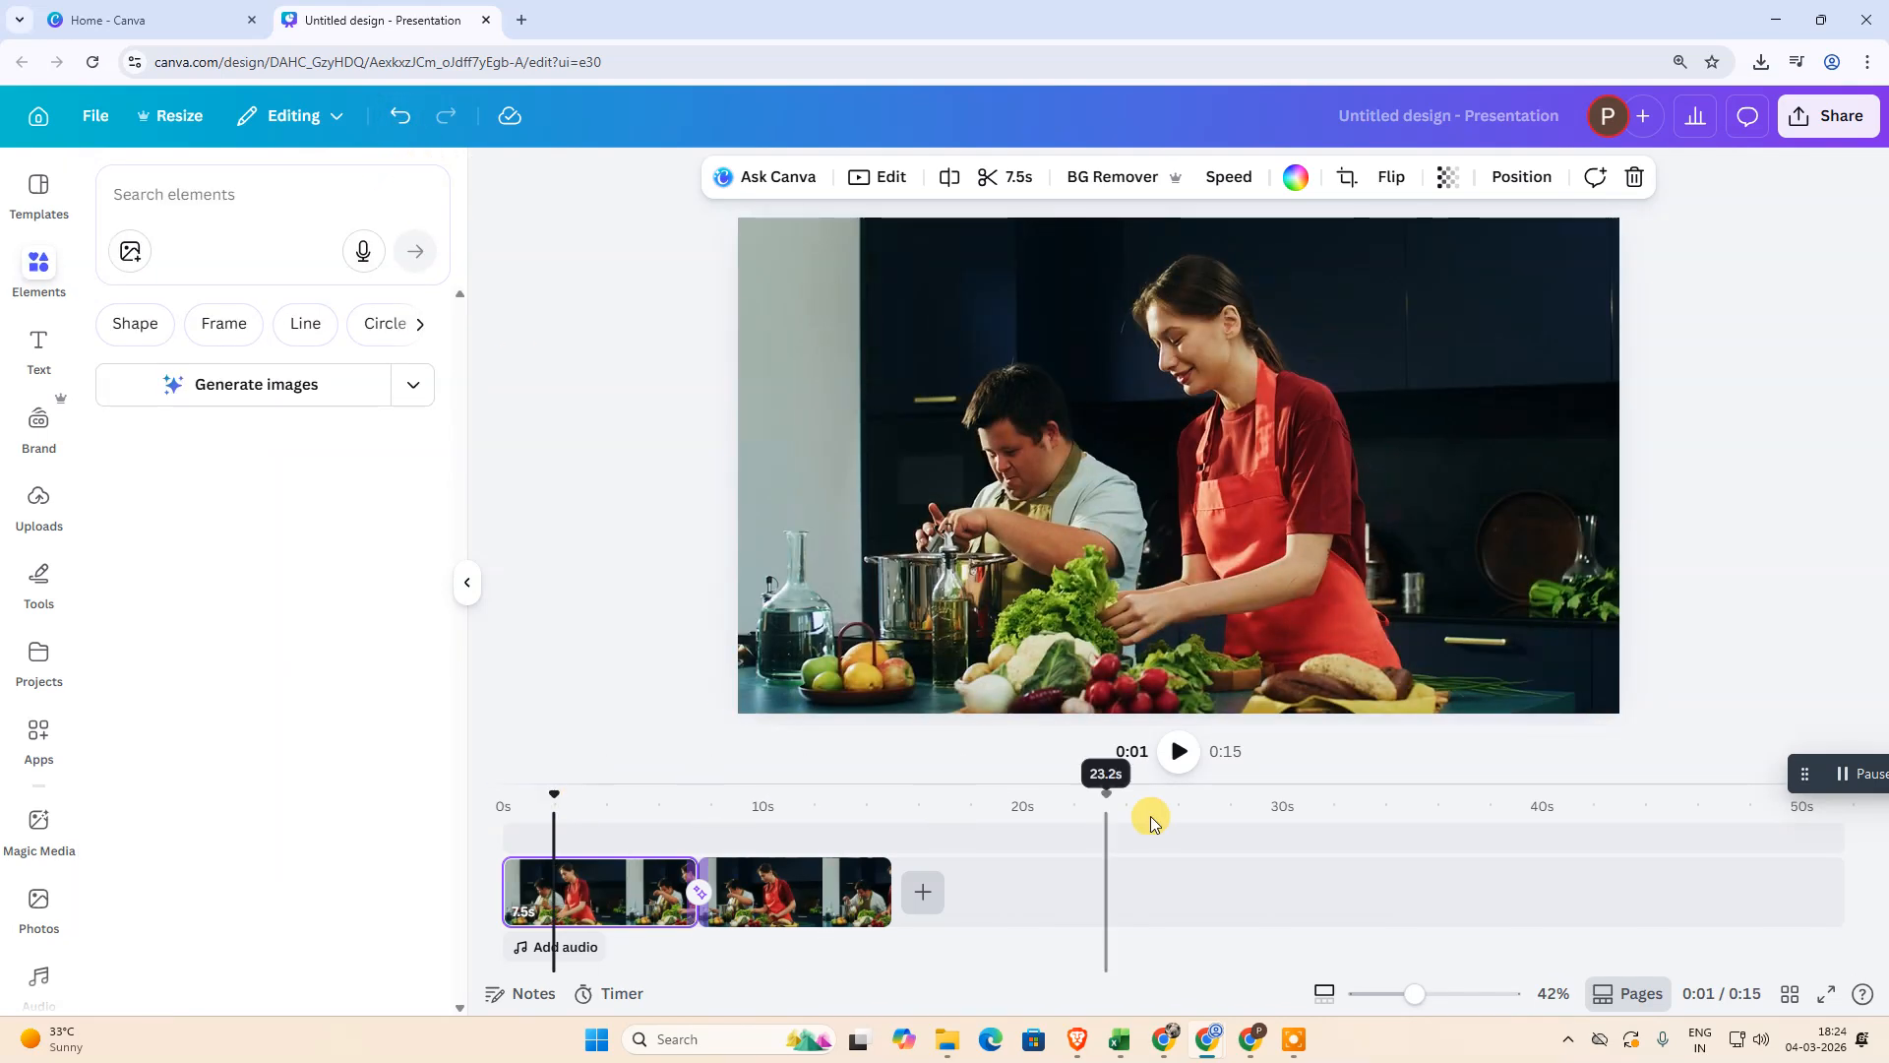
pyautogui.click(1185, 751)
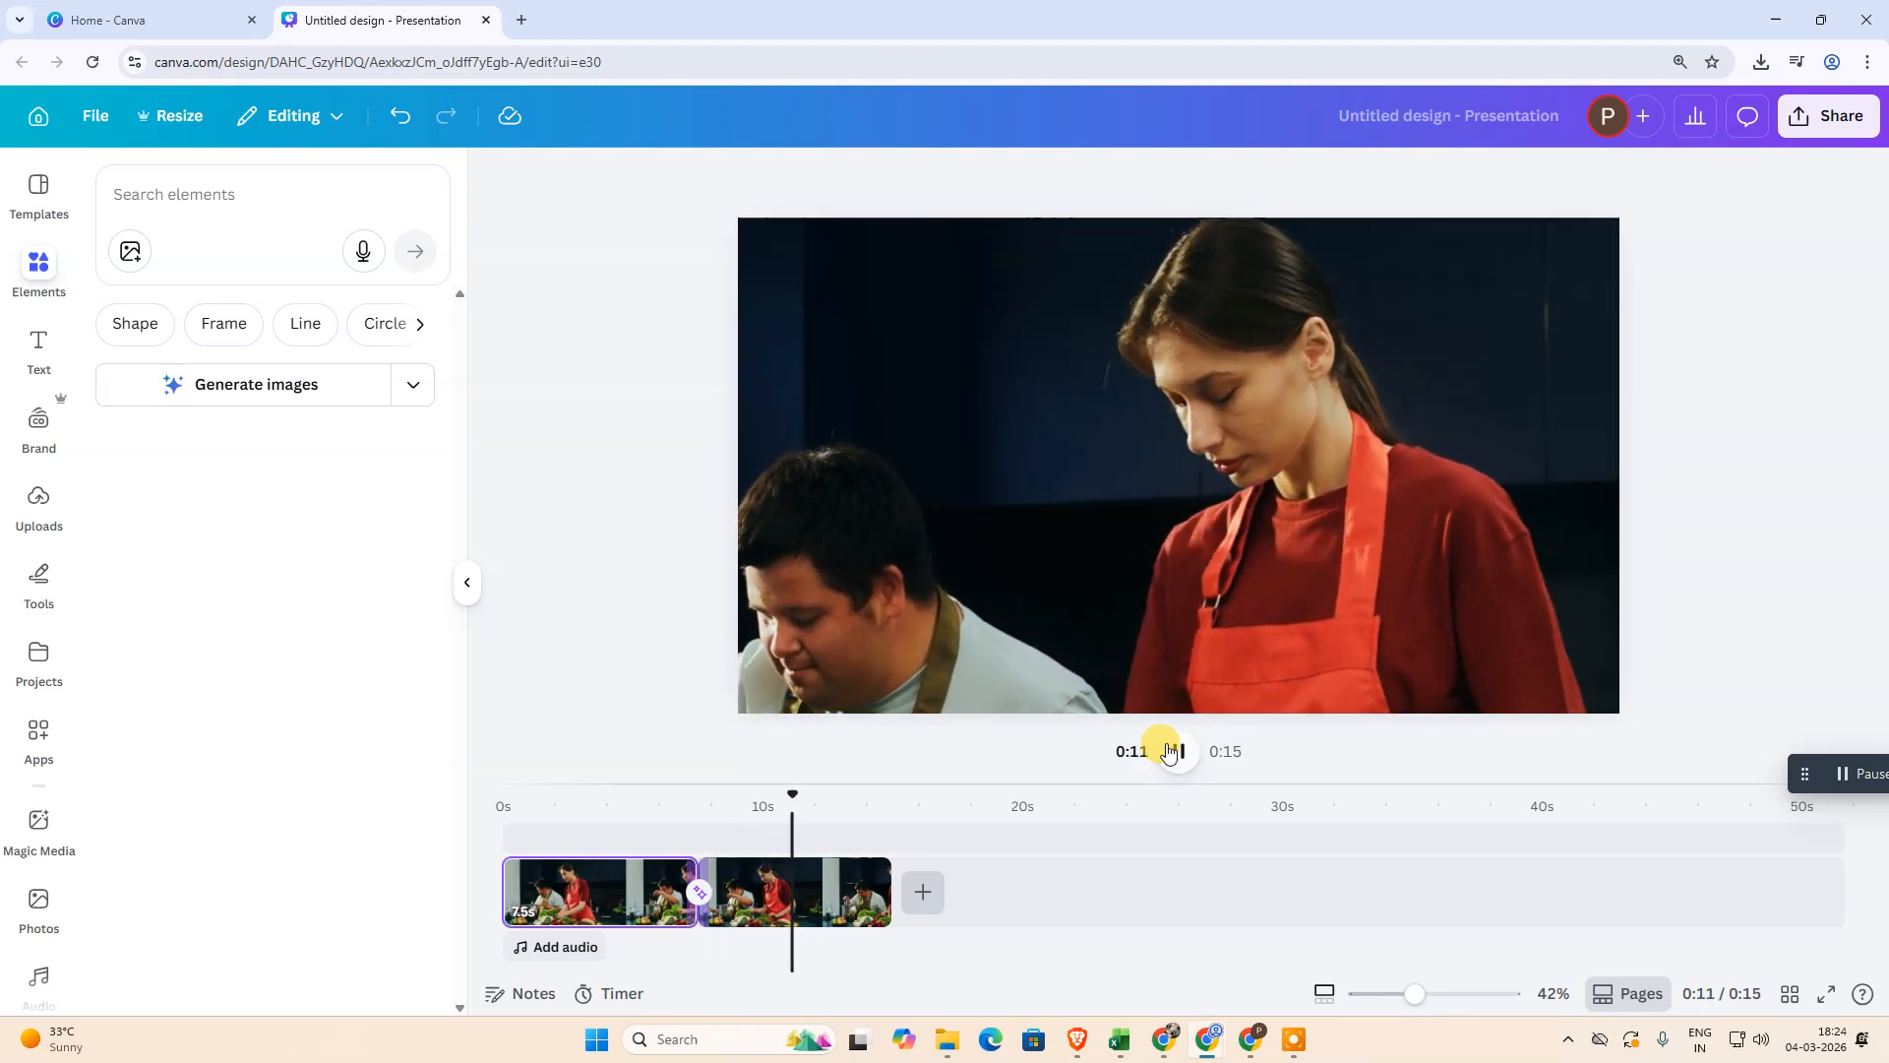
pyautogui.click(1161, 758)
# Undo the Match & Move transition and the enlarged crop of the second clip.
pyautogui.moveTo(804, 792); pyautogui.dragTo(734, 809)
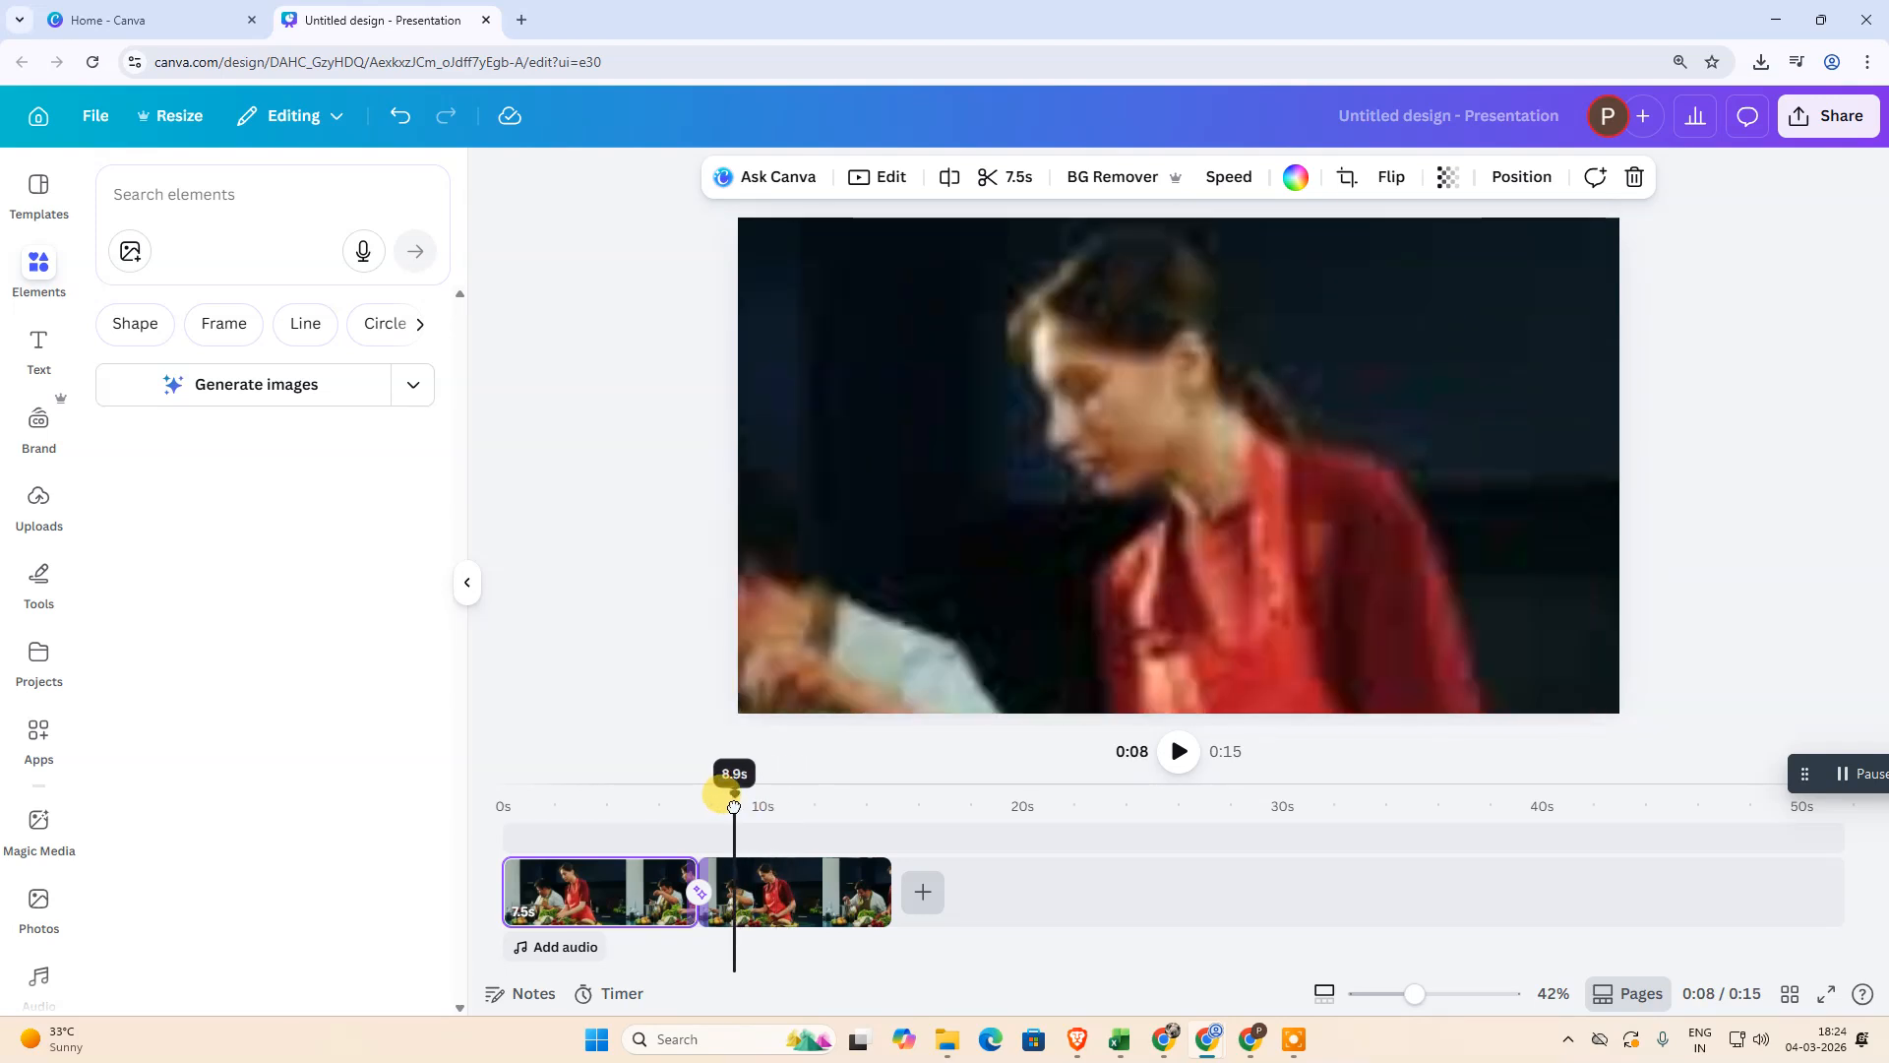
pyautogui.rightClick(764, 890)
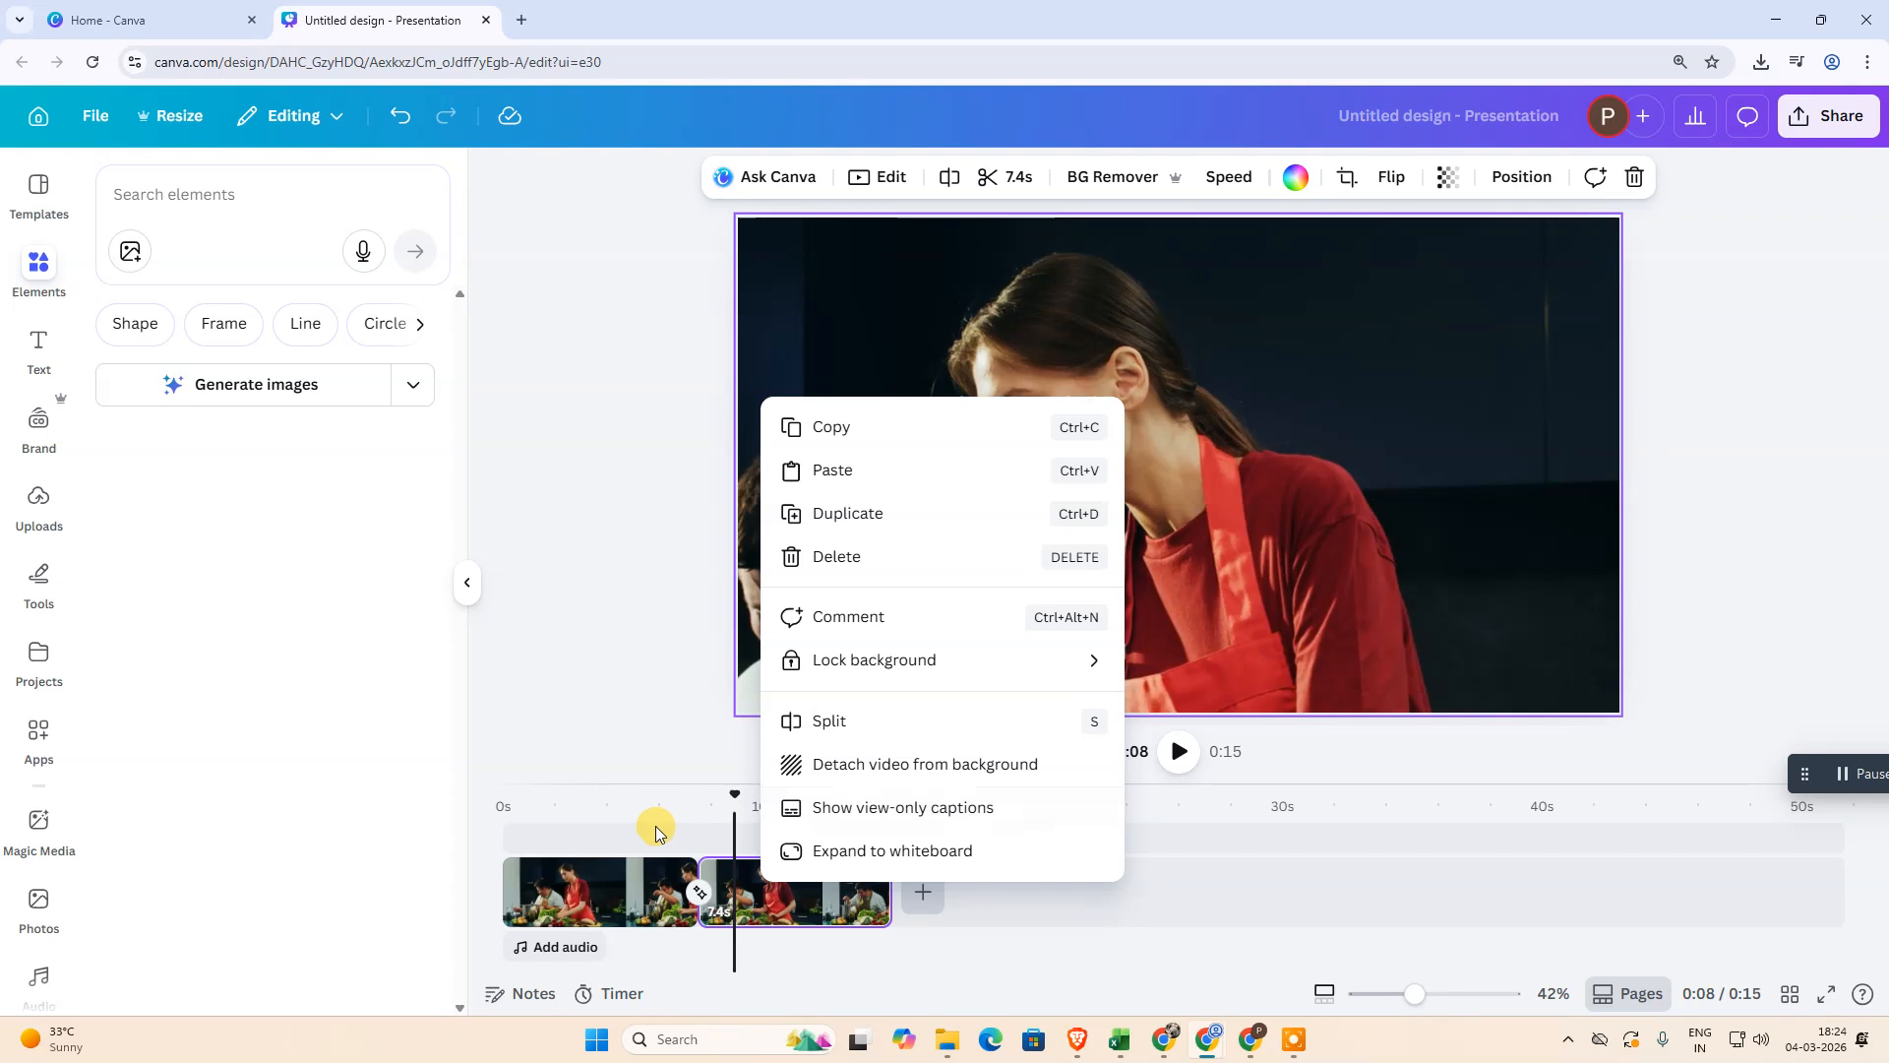
pyautogui.press('Escape')
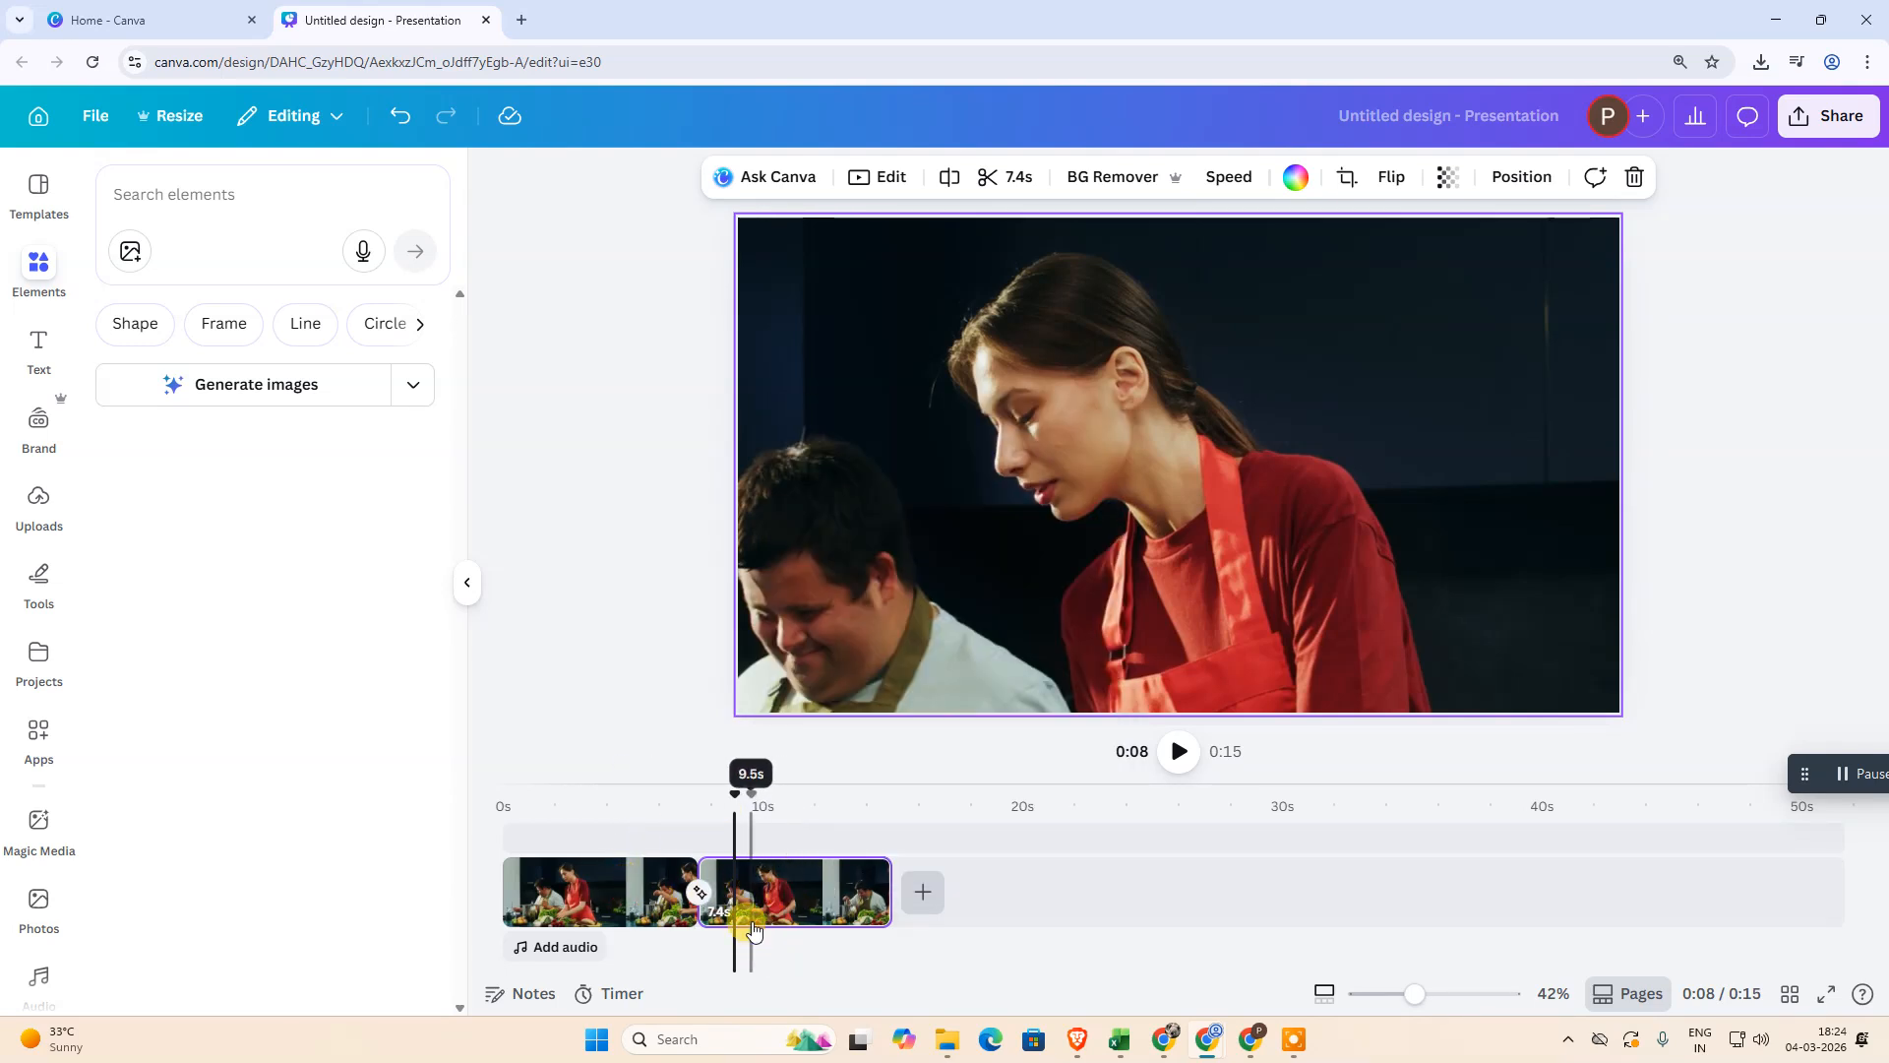
pyautogui.hotkey('ctrl', 'z')
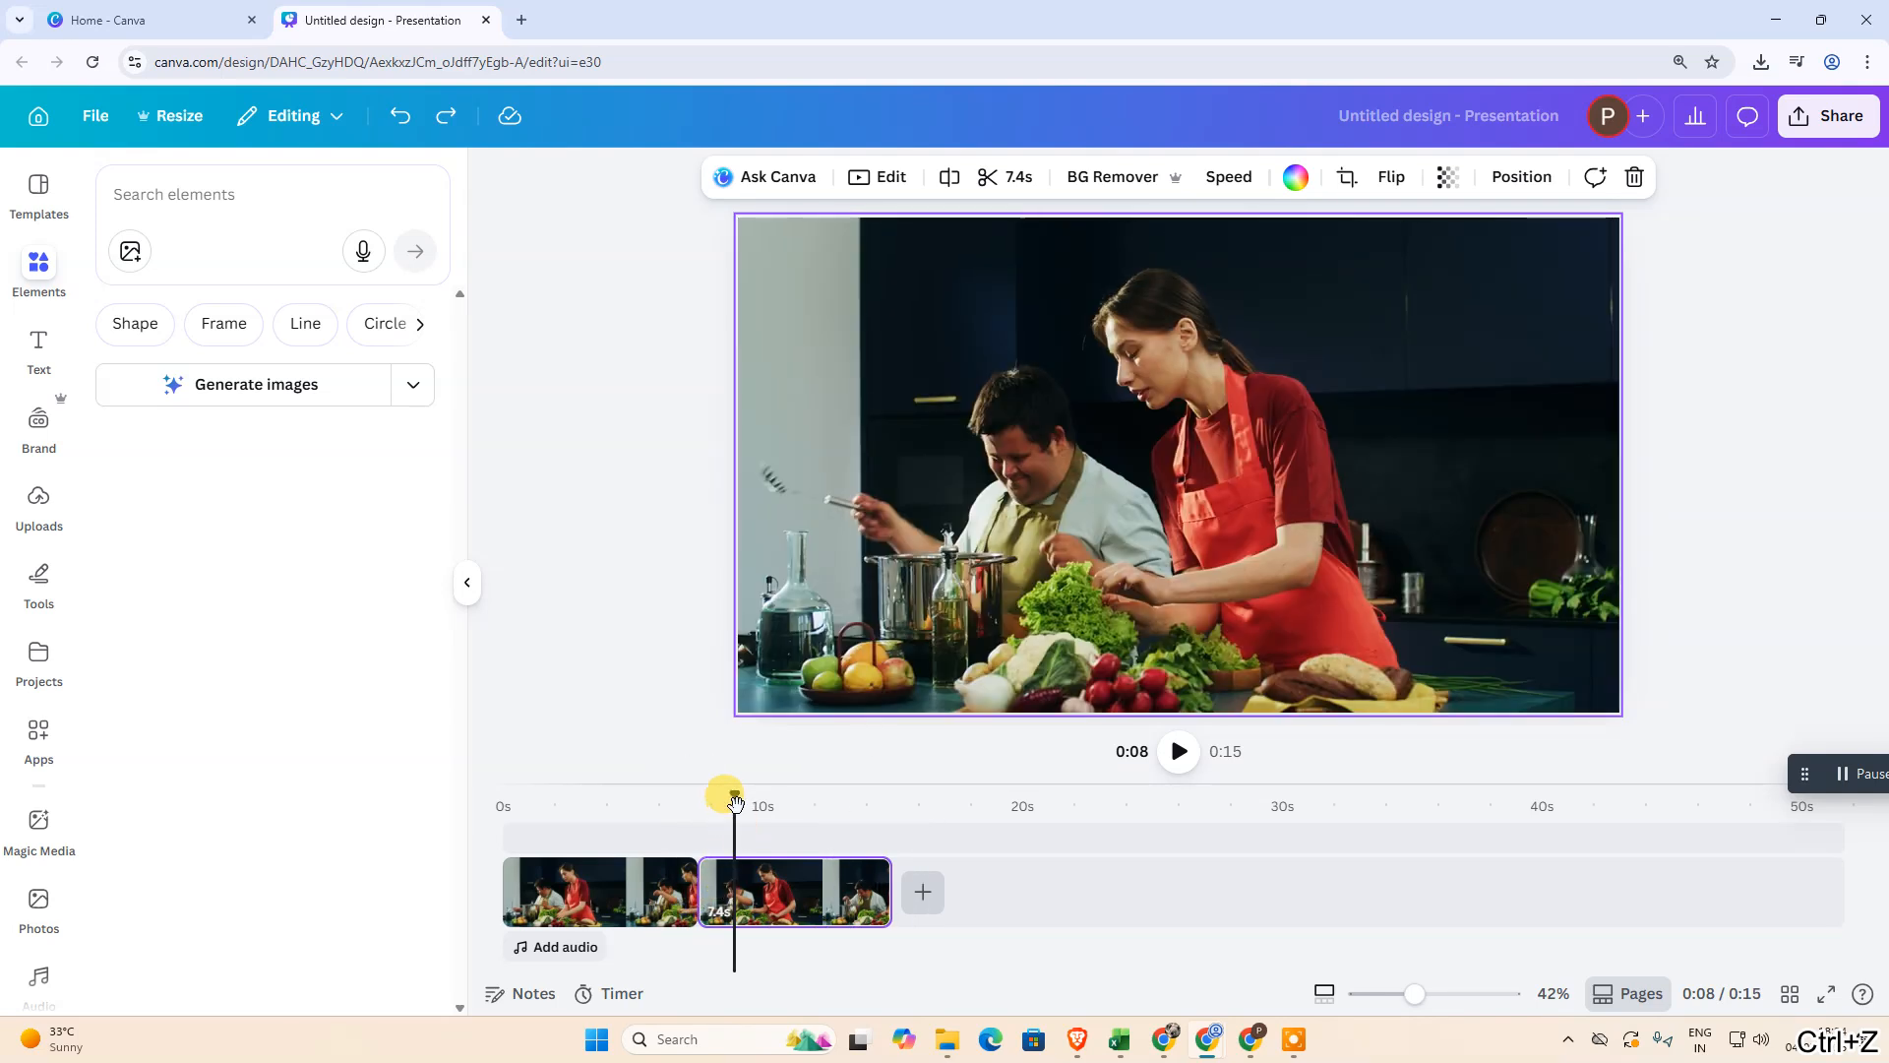
# Split the second clip about 1.1 seconds after its start, leaving a short middle clip and a longer last clip.
pyautogui.click(660, 902)
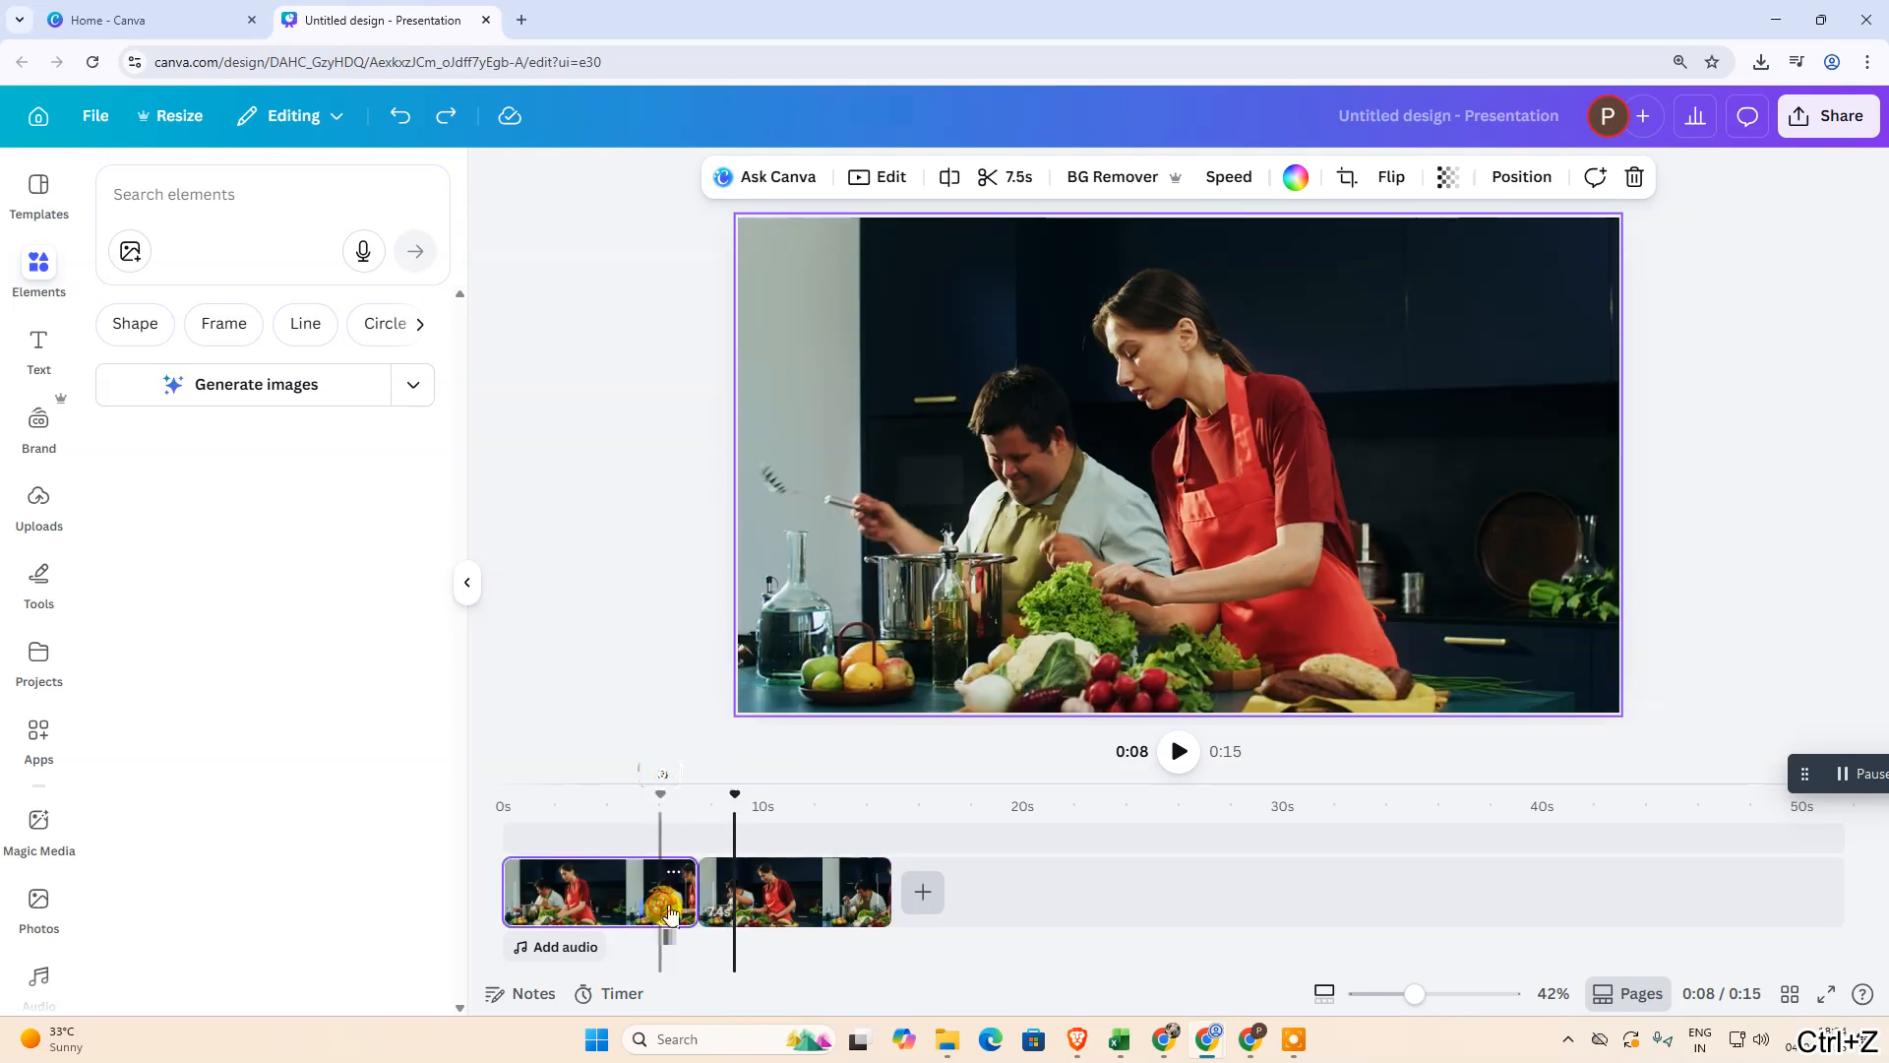
pyautogui.click(730, 886)
pyautogui.moveTo(731, 794); pyautogui.dragTo(729, 801)
pyautogui.rightClick(760, 903)
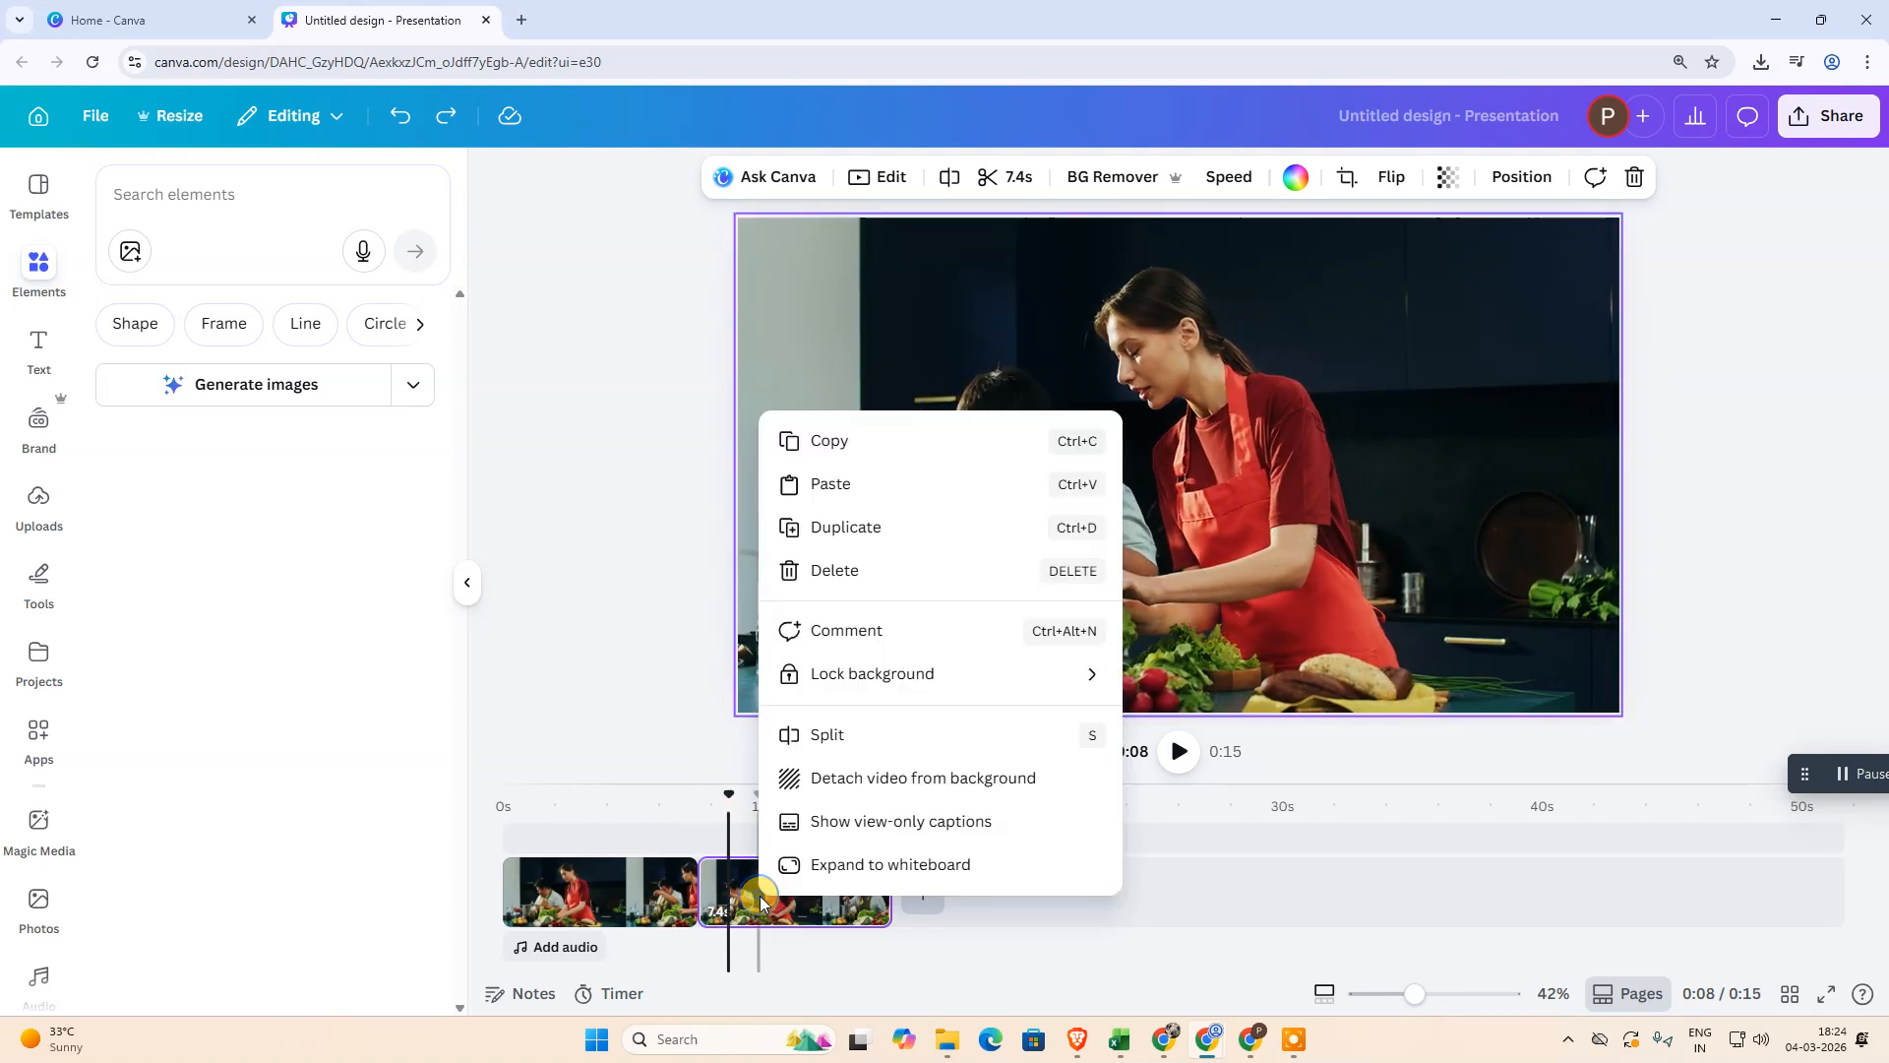
pyautogui.click(821, 735)
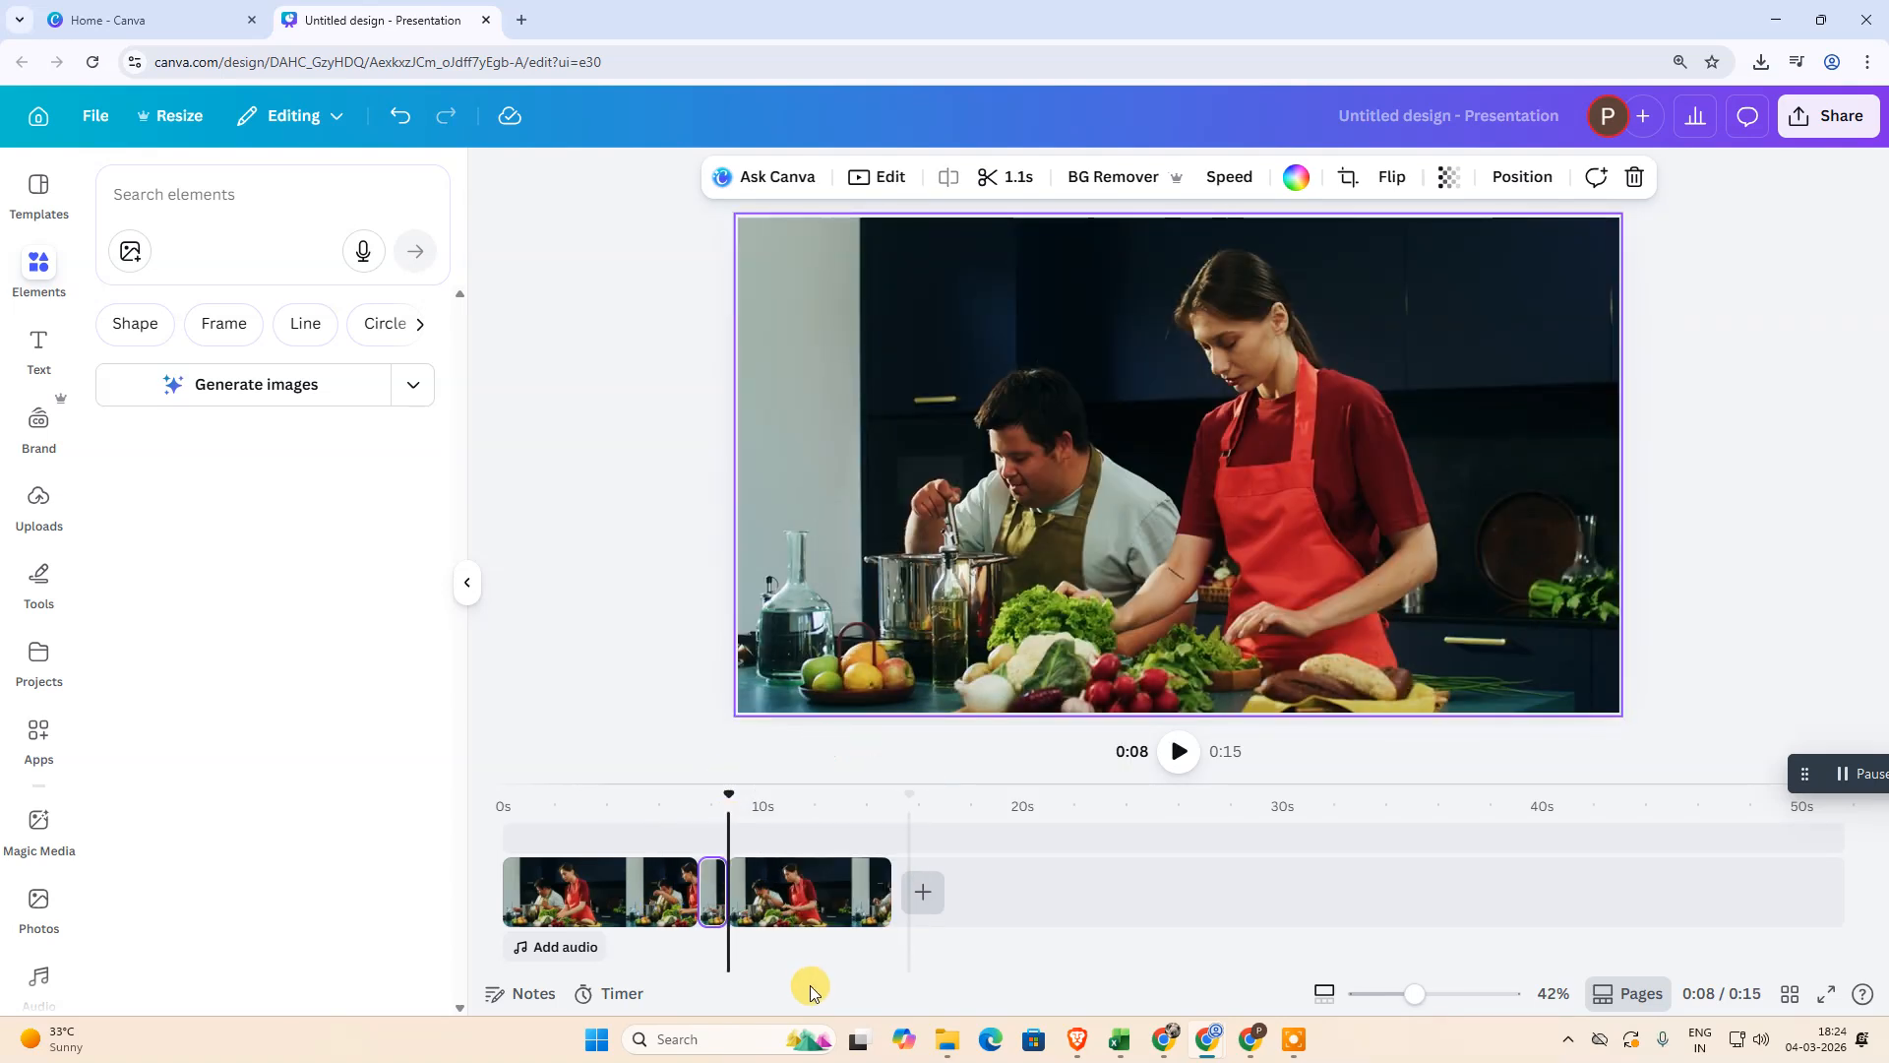
# Crop the short middle clip by enlarging and repositioning its footage so the two cooks' upper bodies fill the frame.
pyautogui.click(630, 901)
pyautogui.click(798, 894)
pyautogui.click(711, 905)
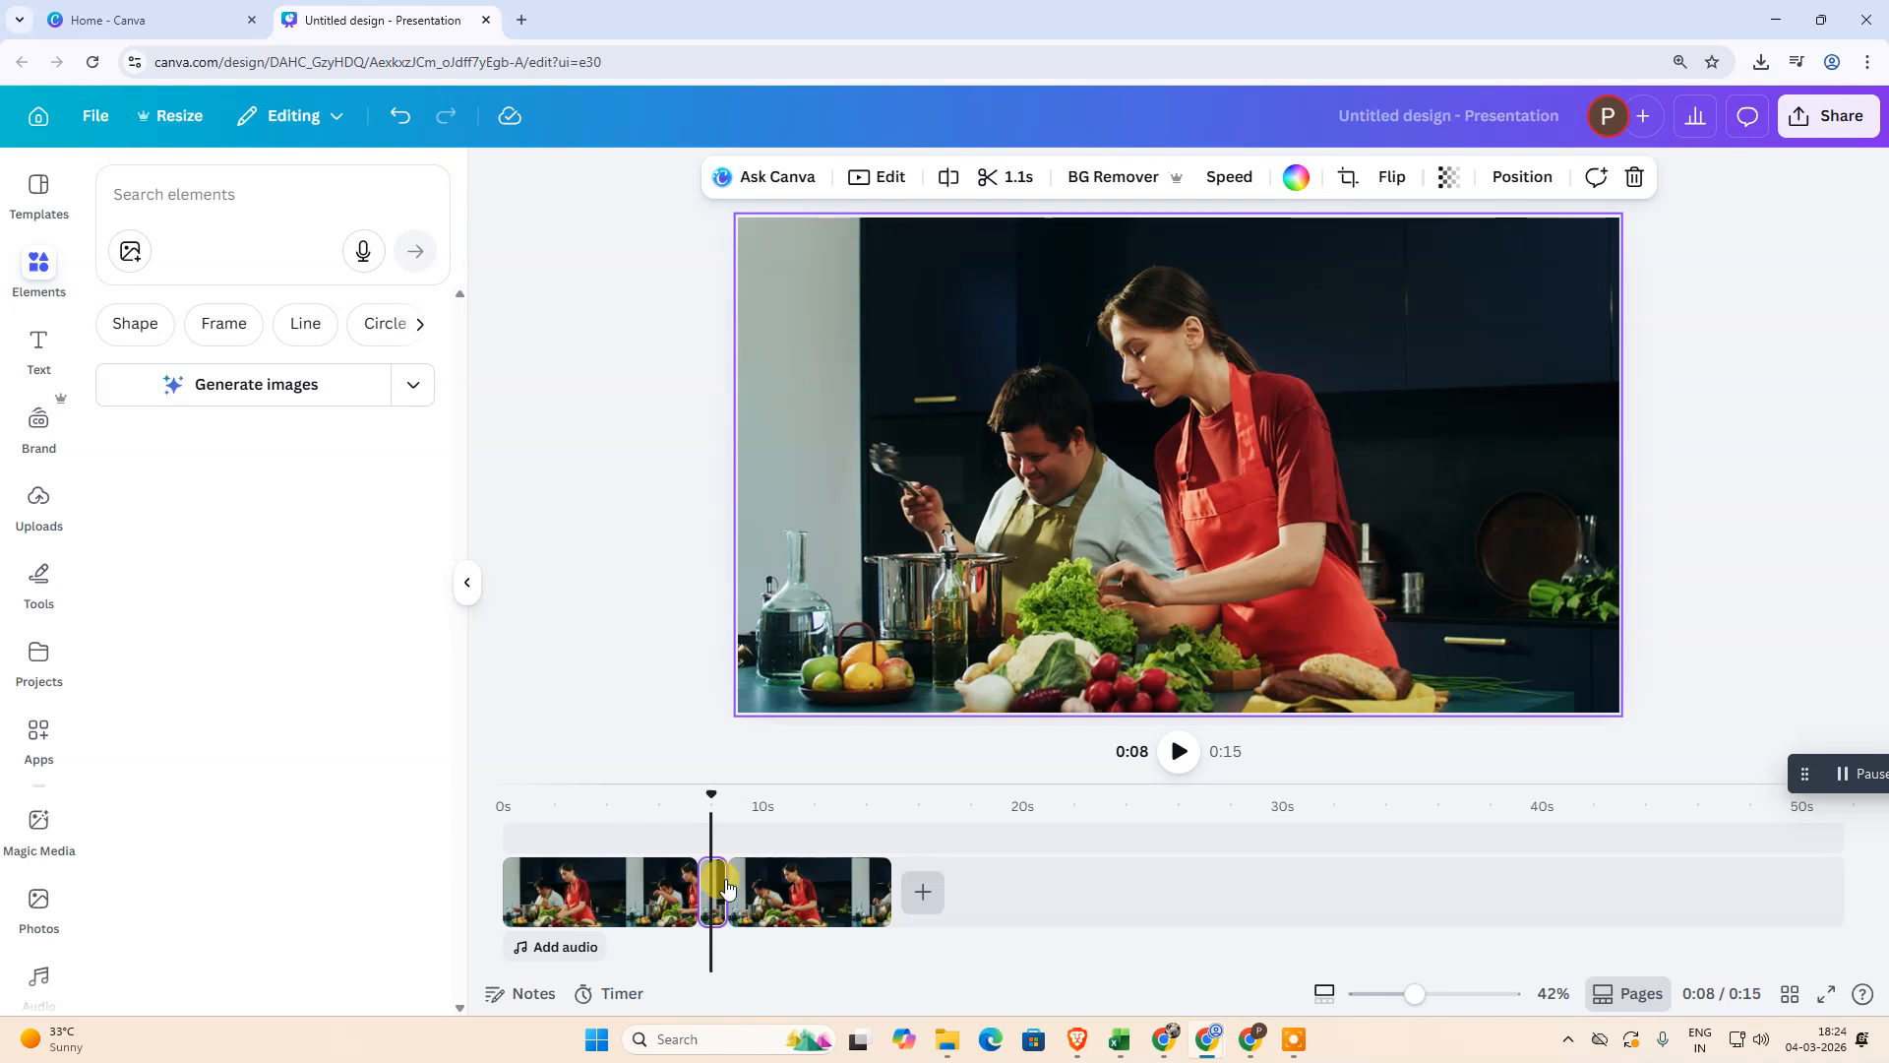
pyautogui.doubleClick(1076, 458)
pyautogui.moveTo(736, 716); pyautogui.dragTo(267, 969)
pyautogui.moveTo(1617, 224); pyautogui.dragTo(1624, 114)
pyautogui.moveTo(1309, 335); pyautogui.dragTo(1308, 433)
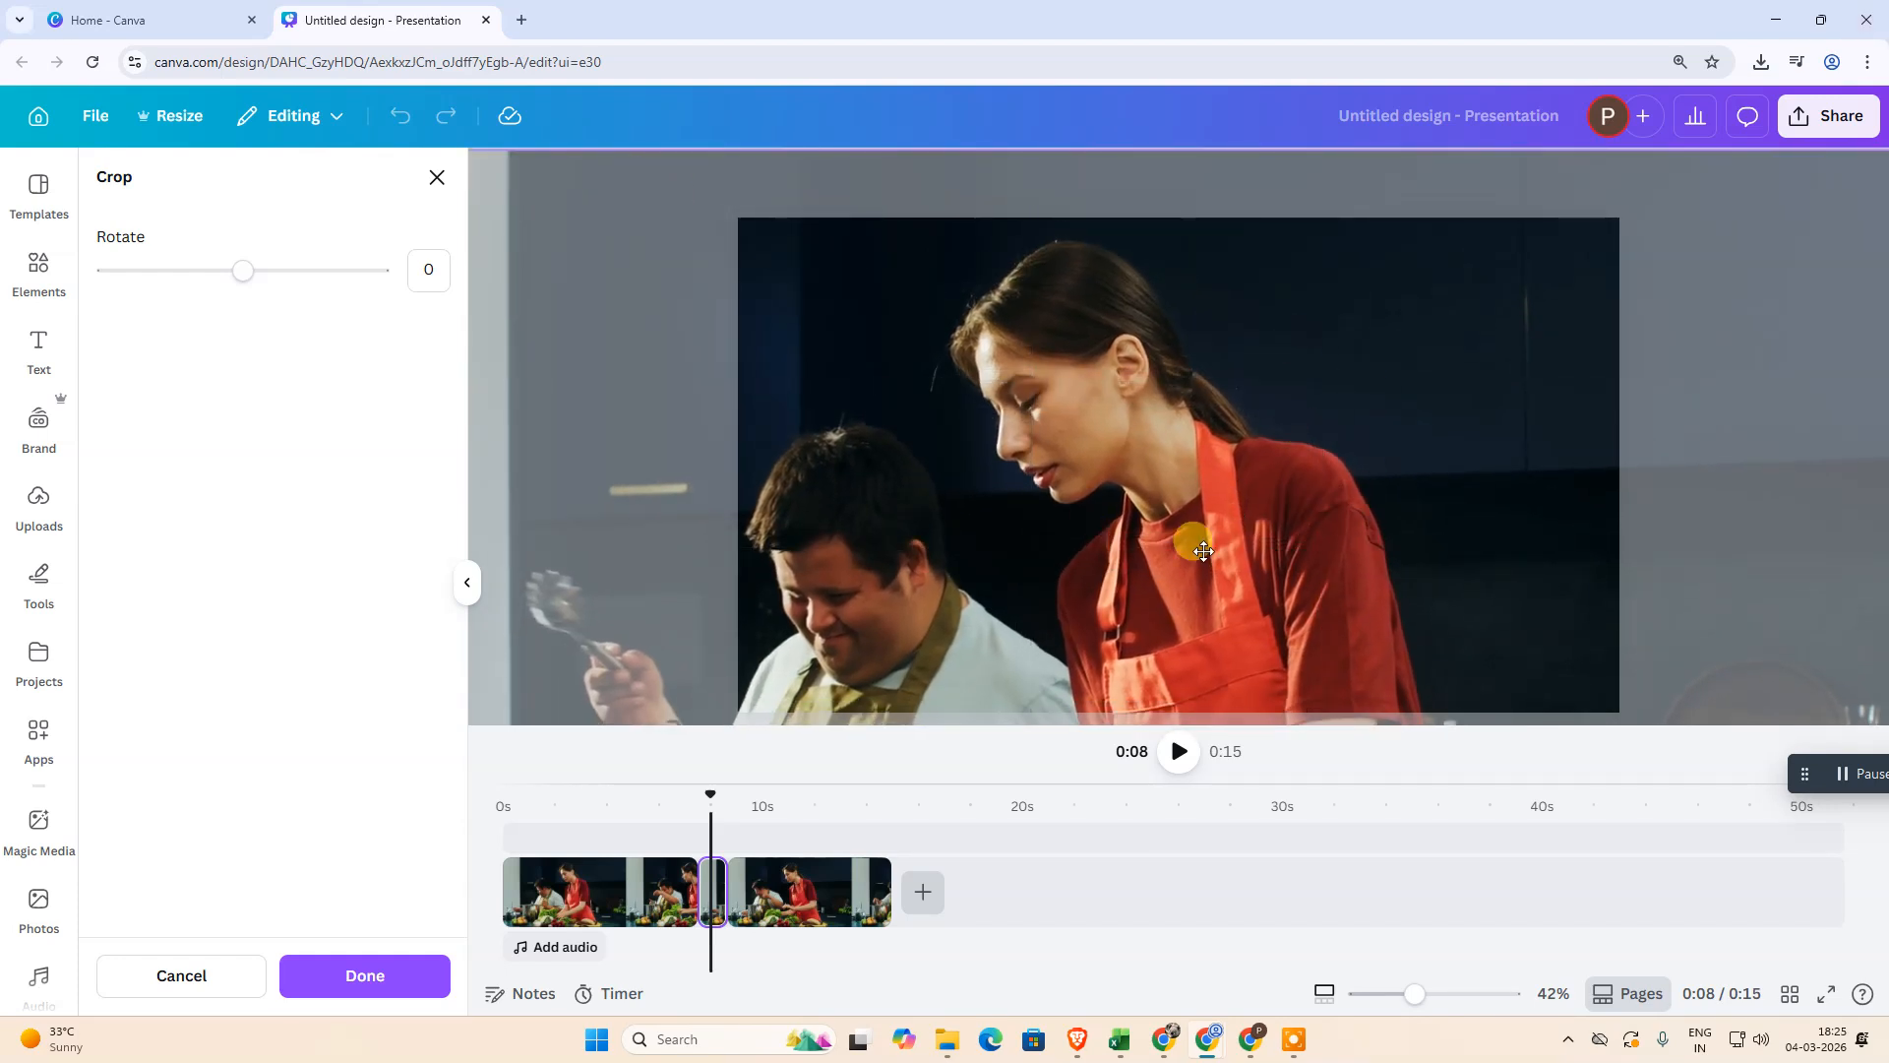
pyautogui.click(339, 976)
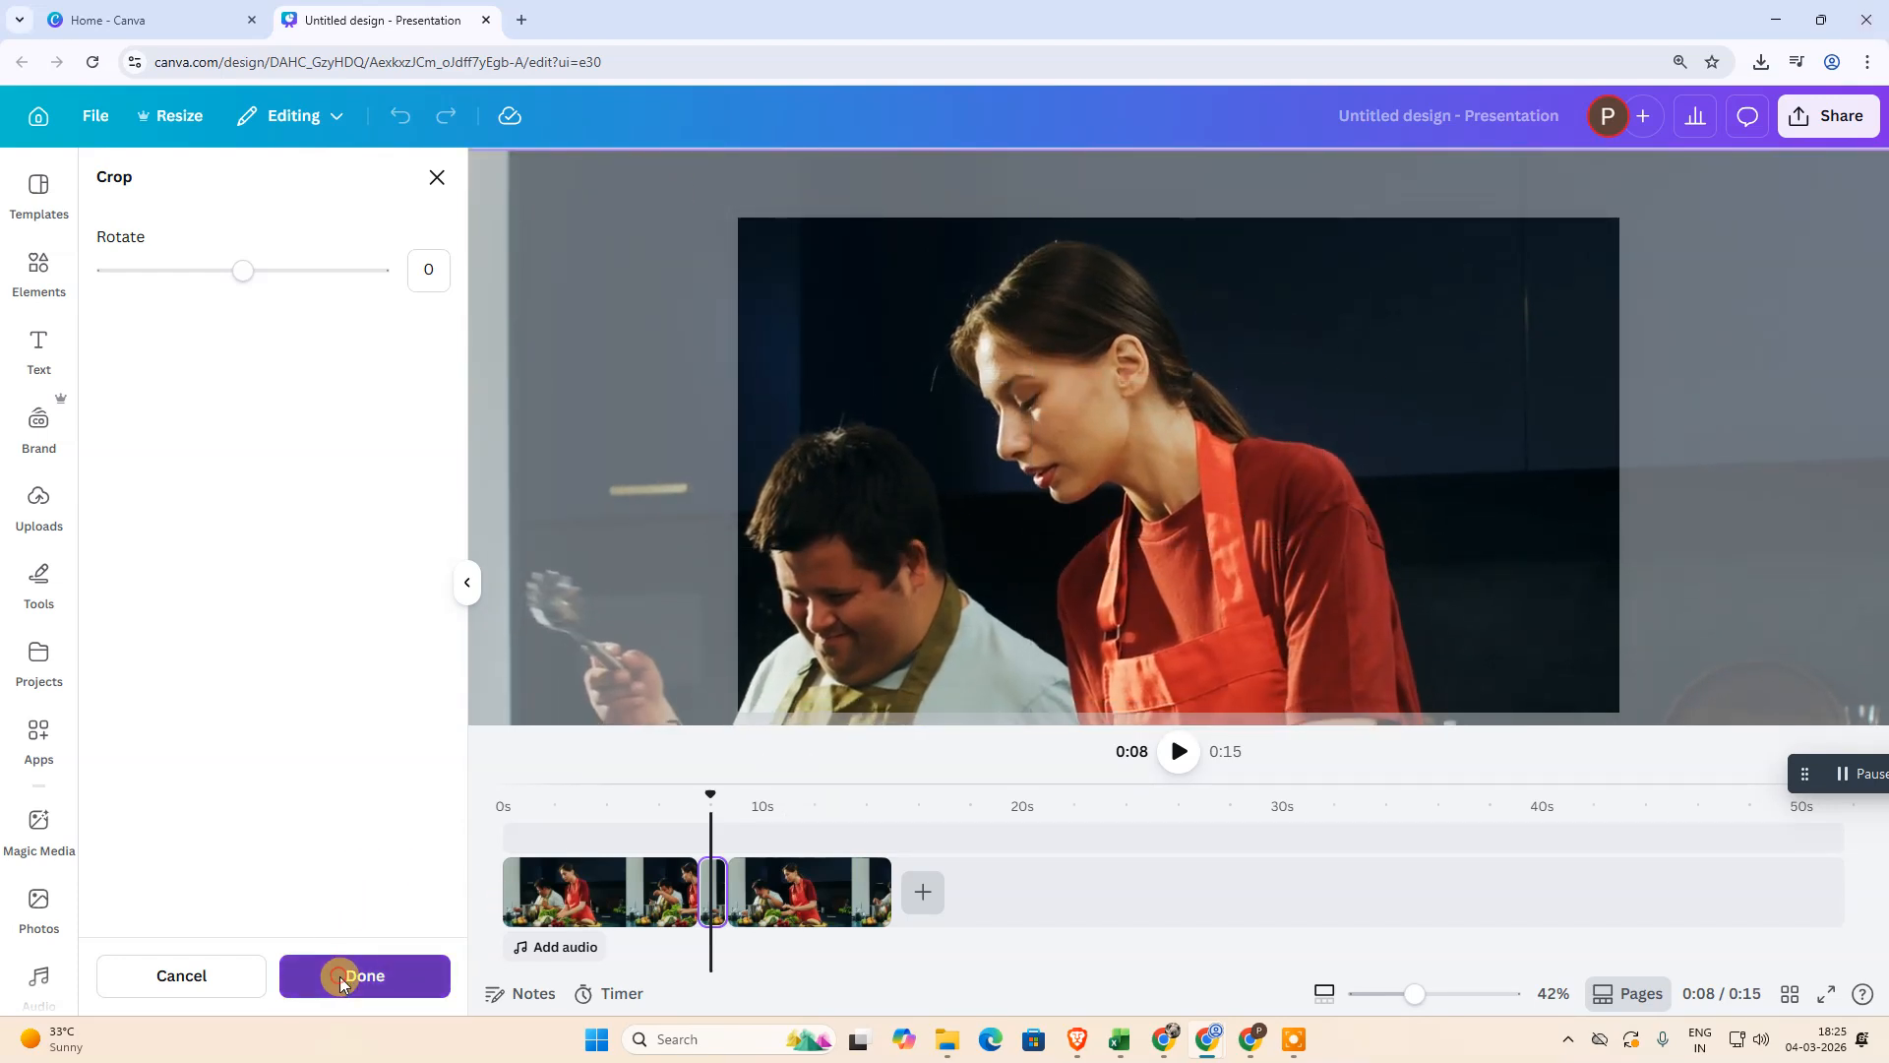
# Add a Match & Move transition between the first clip and the enlarged middle clip.
pyautogui.click(698, 913)
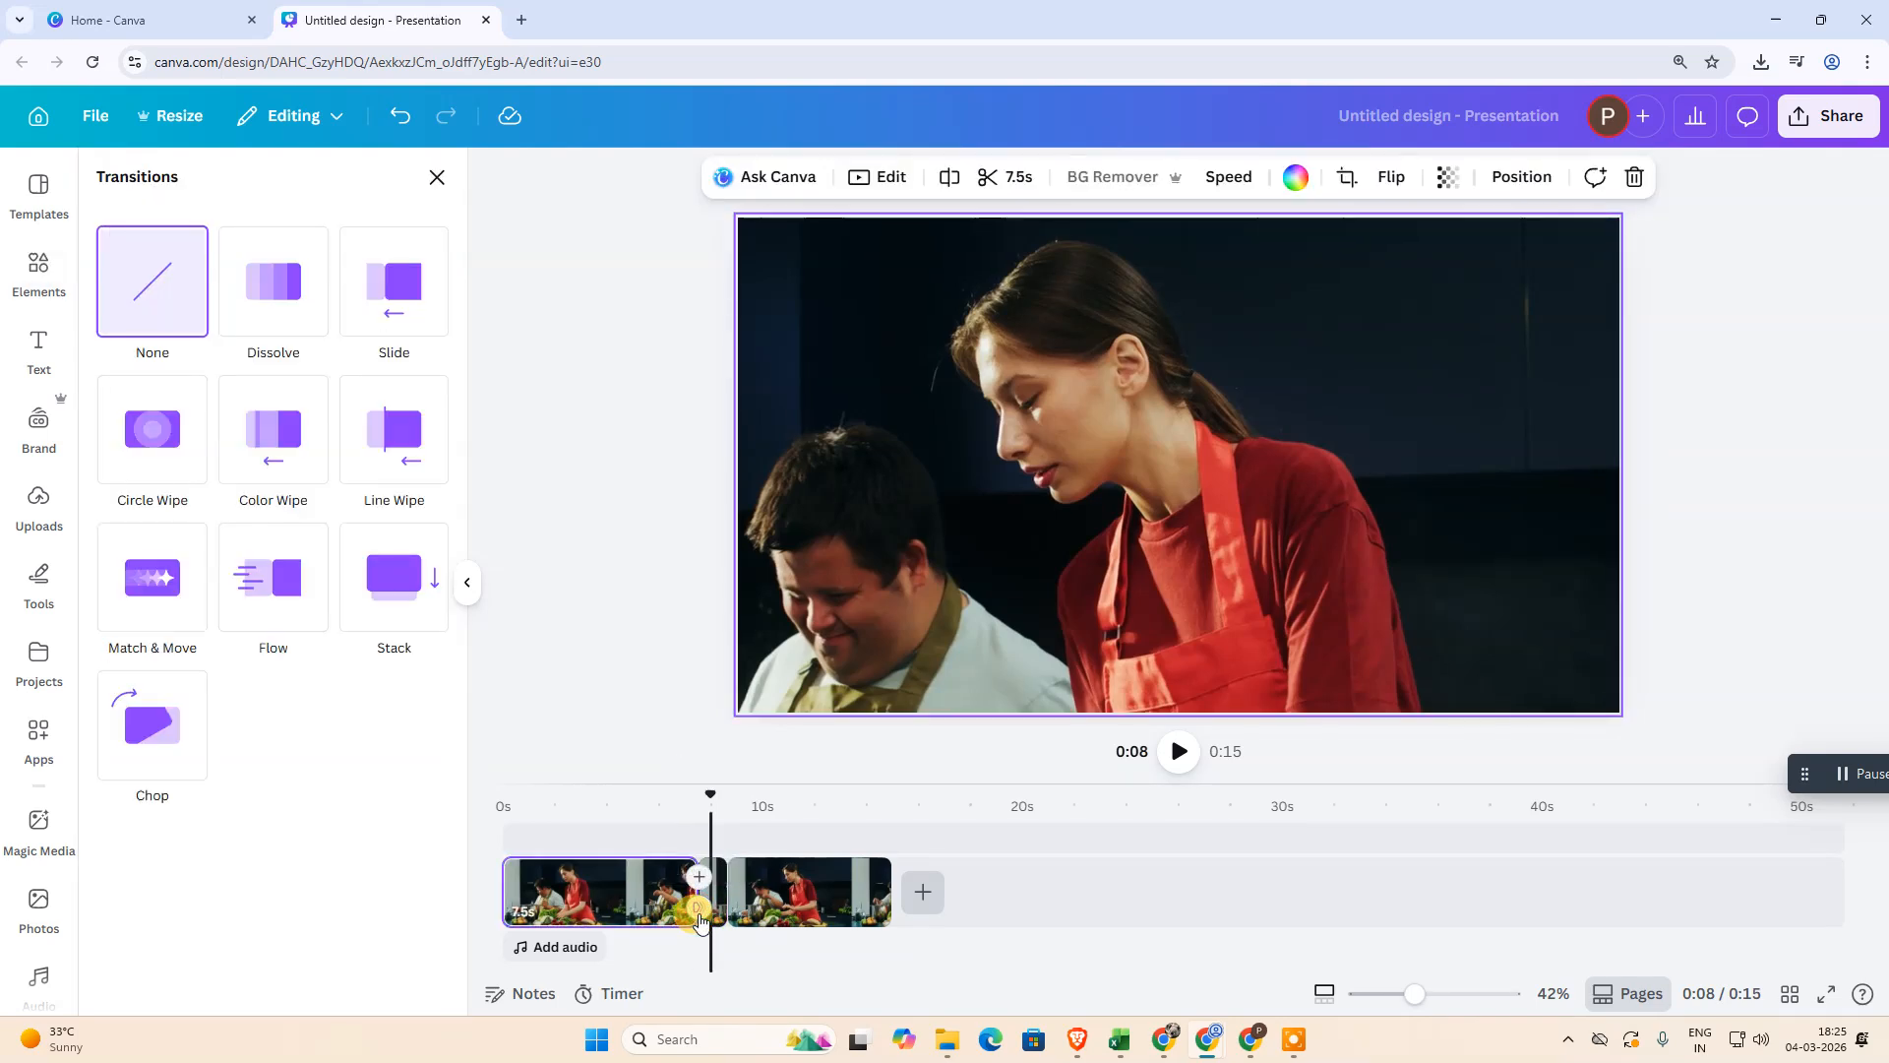
pyautogui.click(139, 600)
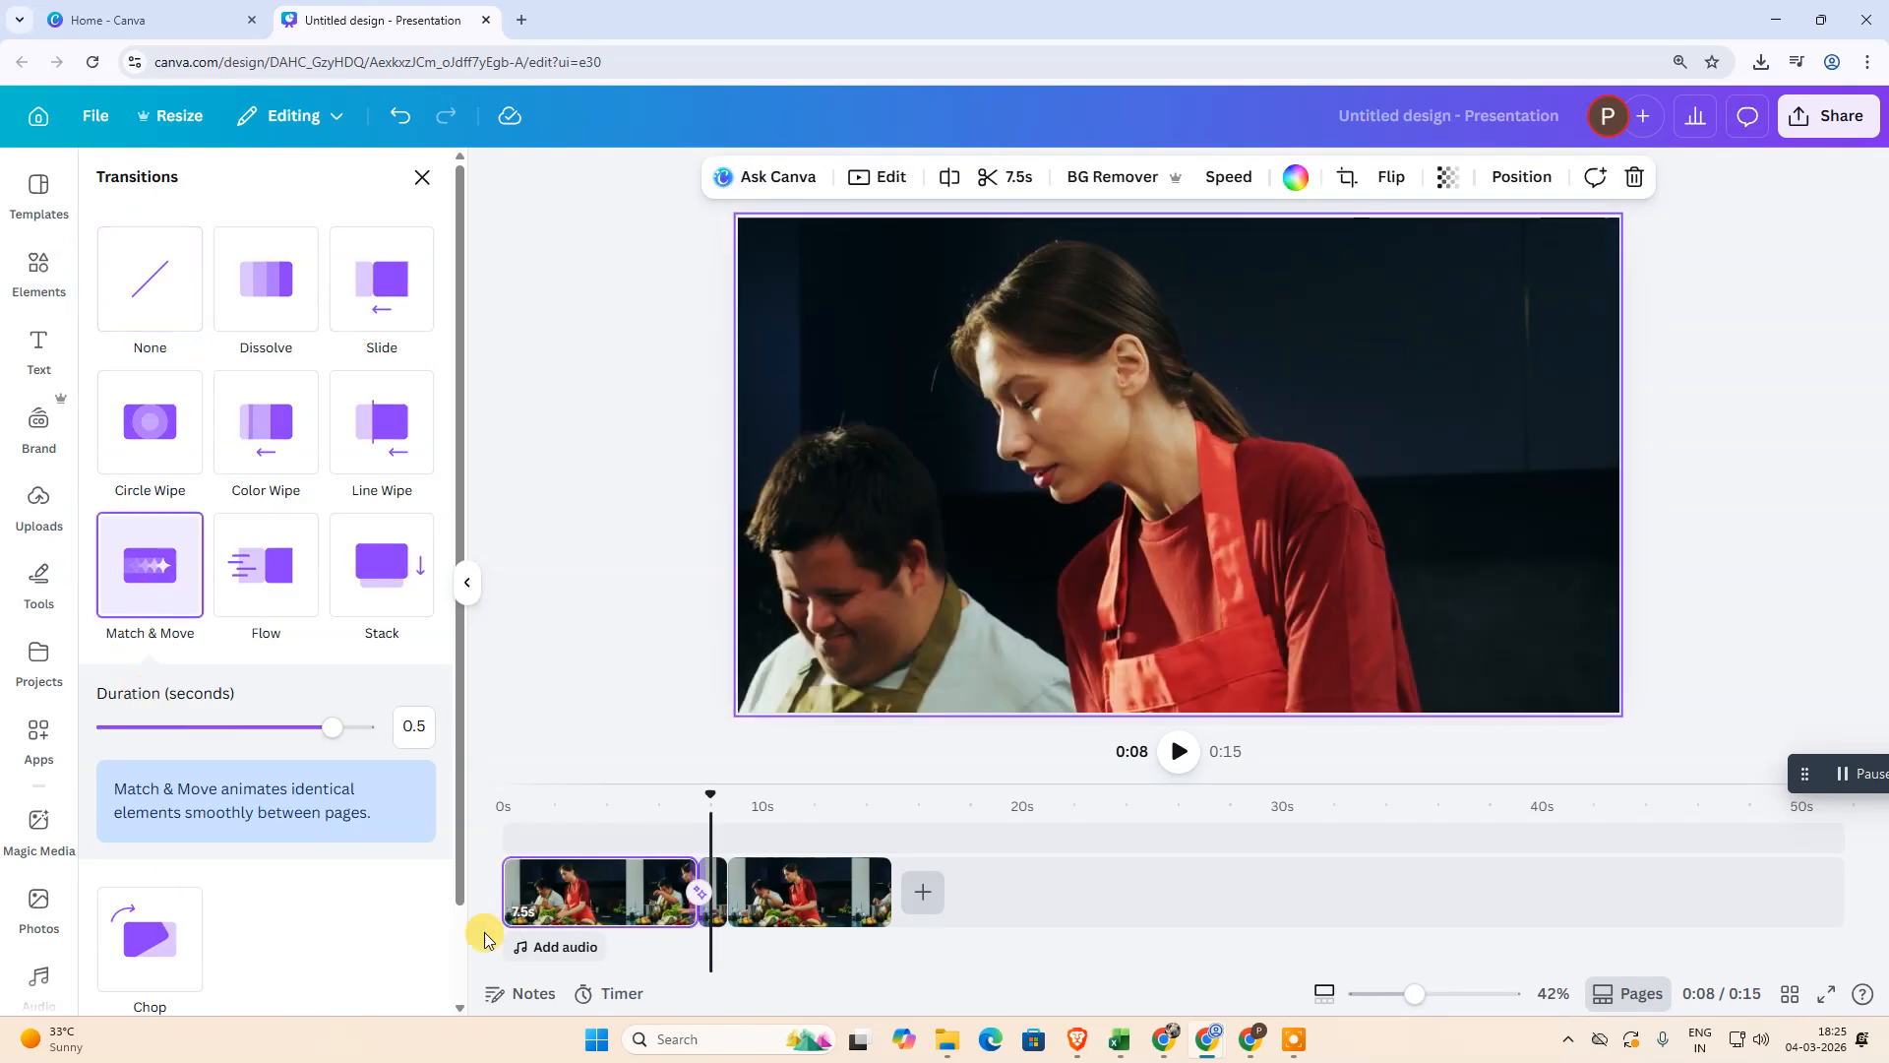
# Look over the transition options at the cut between the middle and last clips and preview the video from near its start.
pyautogui.click(728, 930)
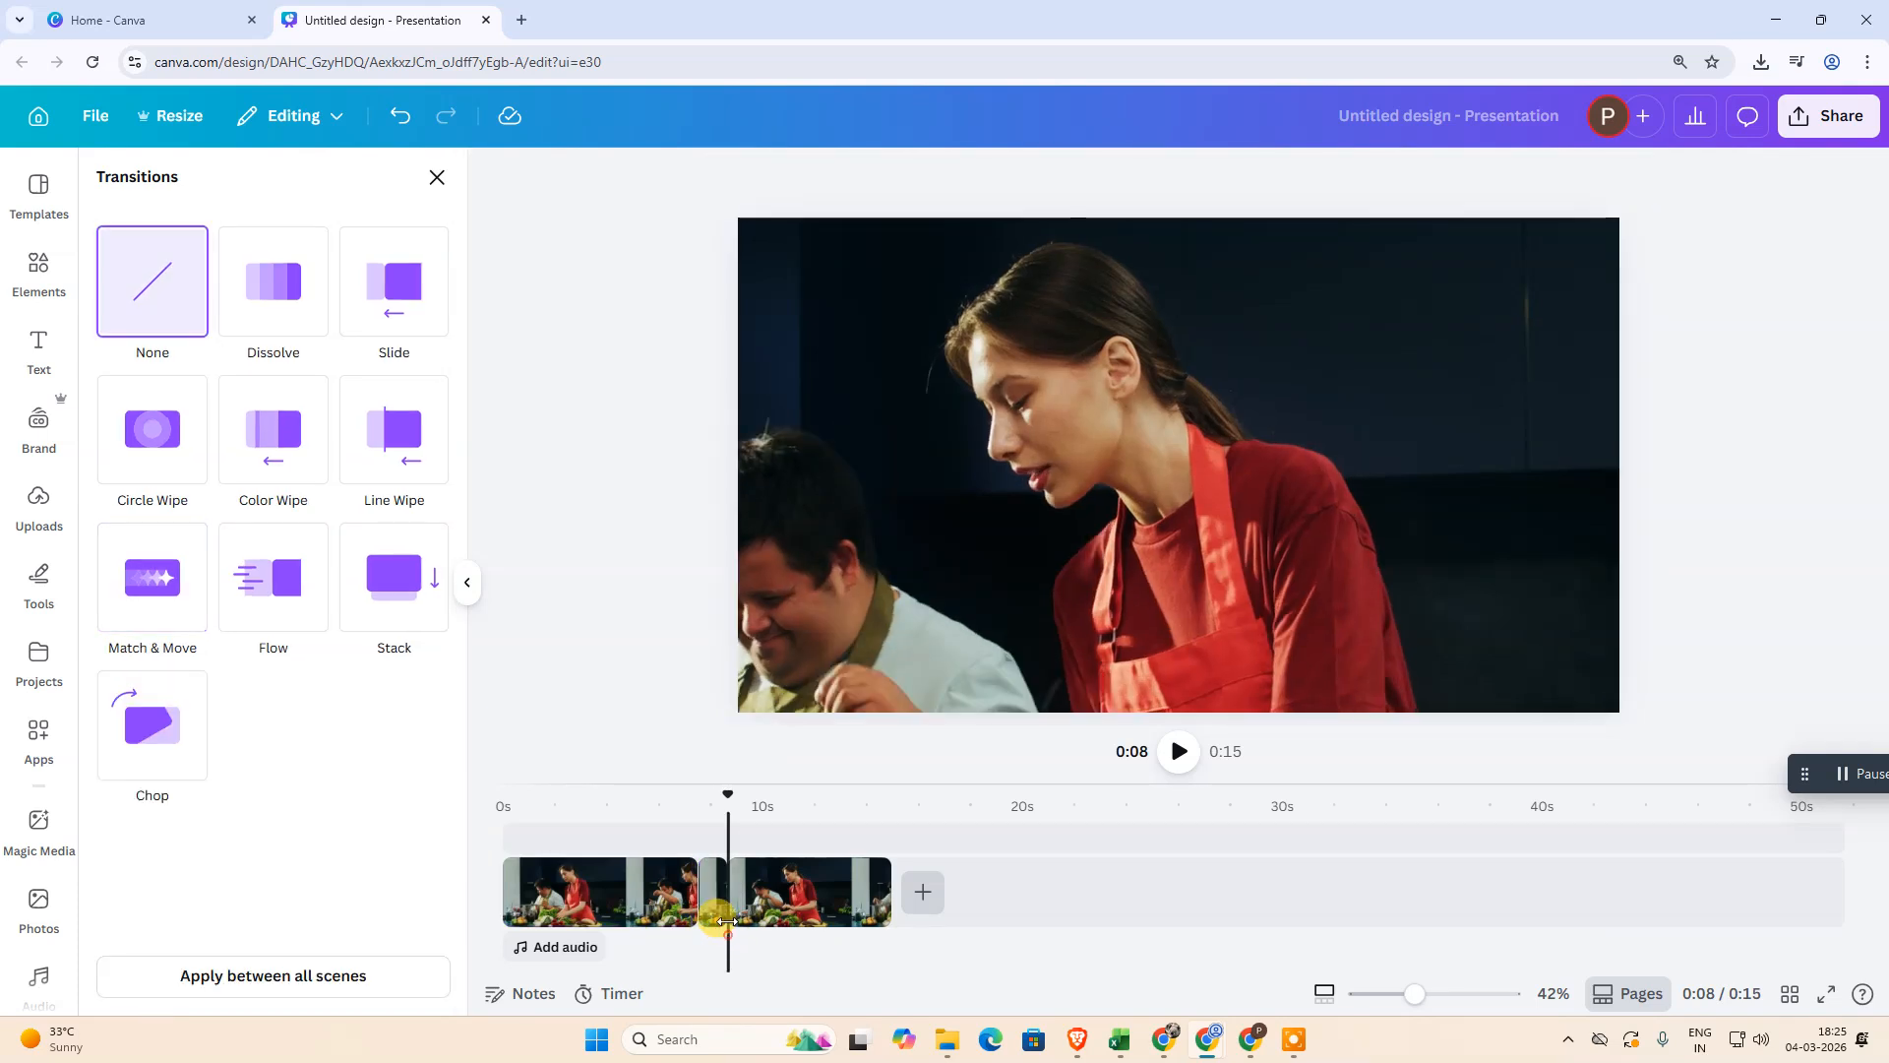
pyautogui.click(724, 792)
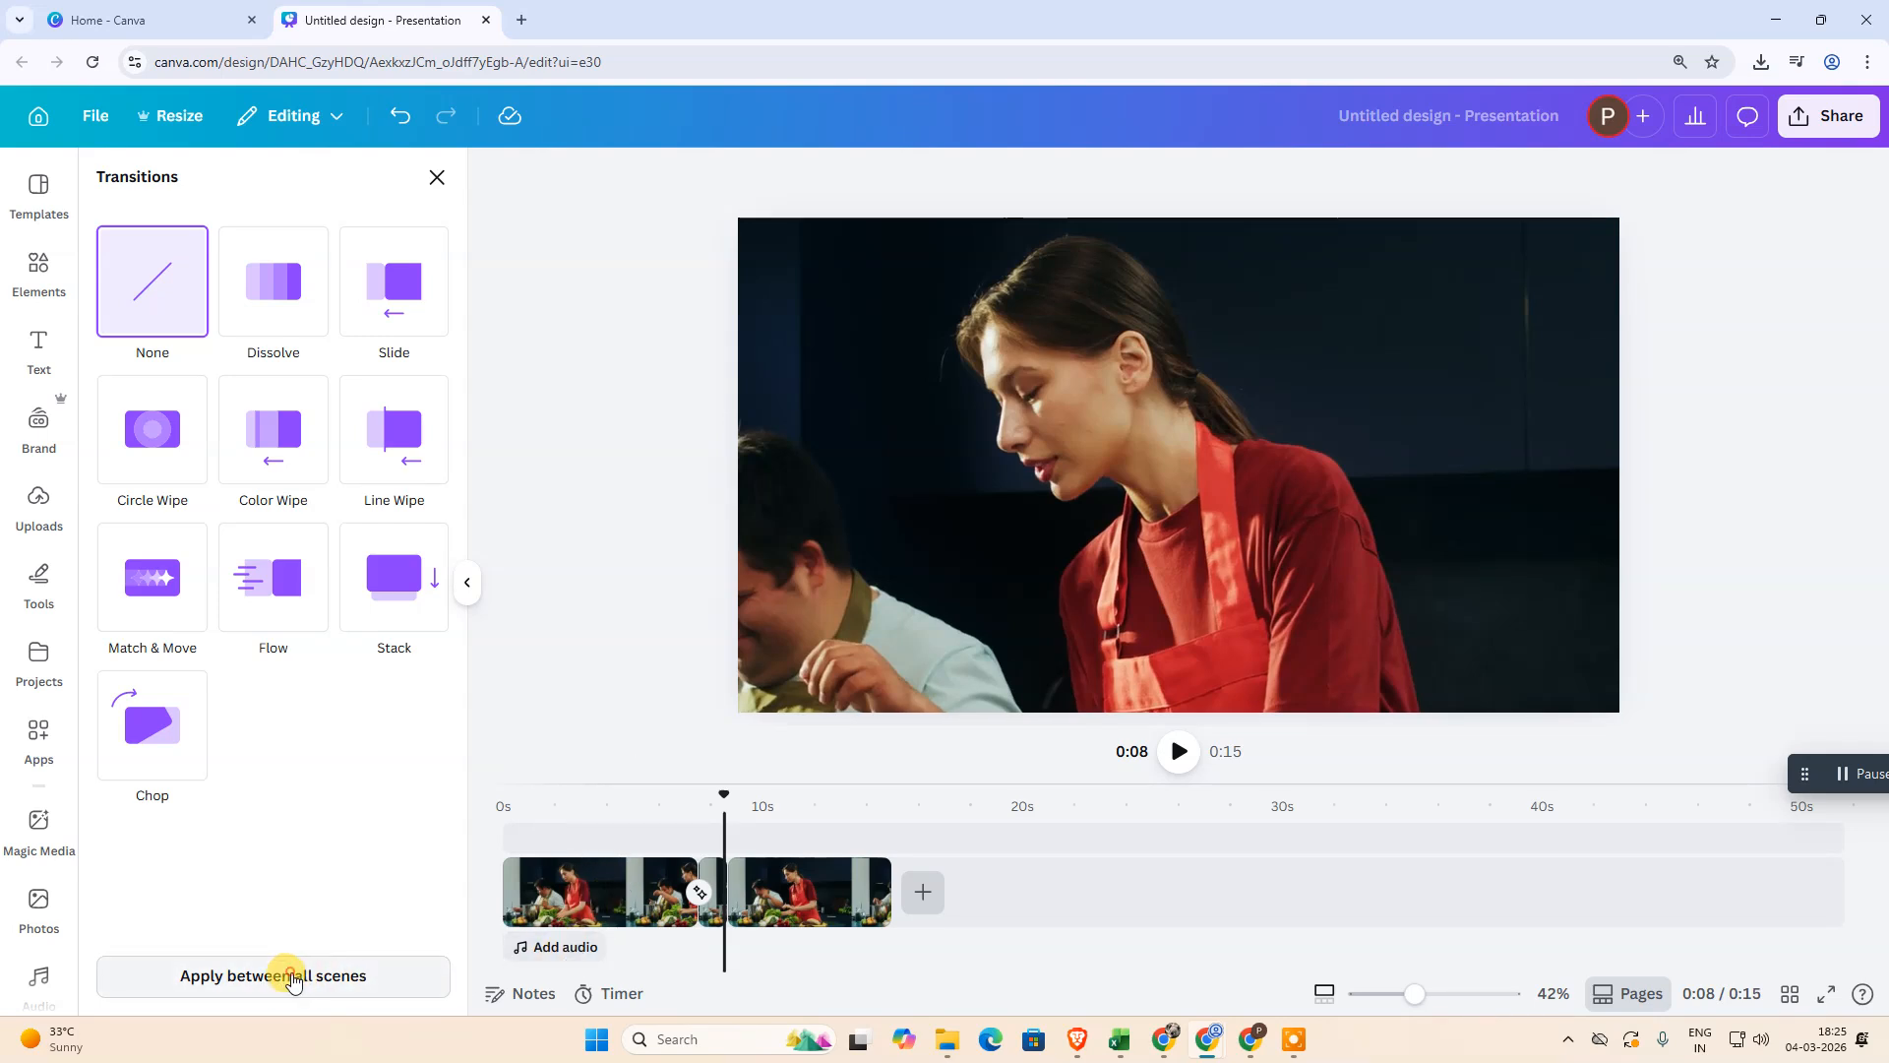
pyautogui.moveTo(718, 792); pyautogui.dragTo(640, 826)
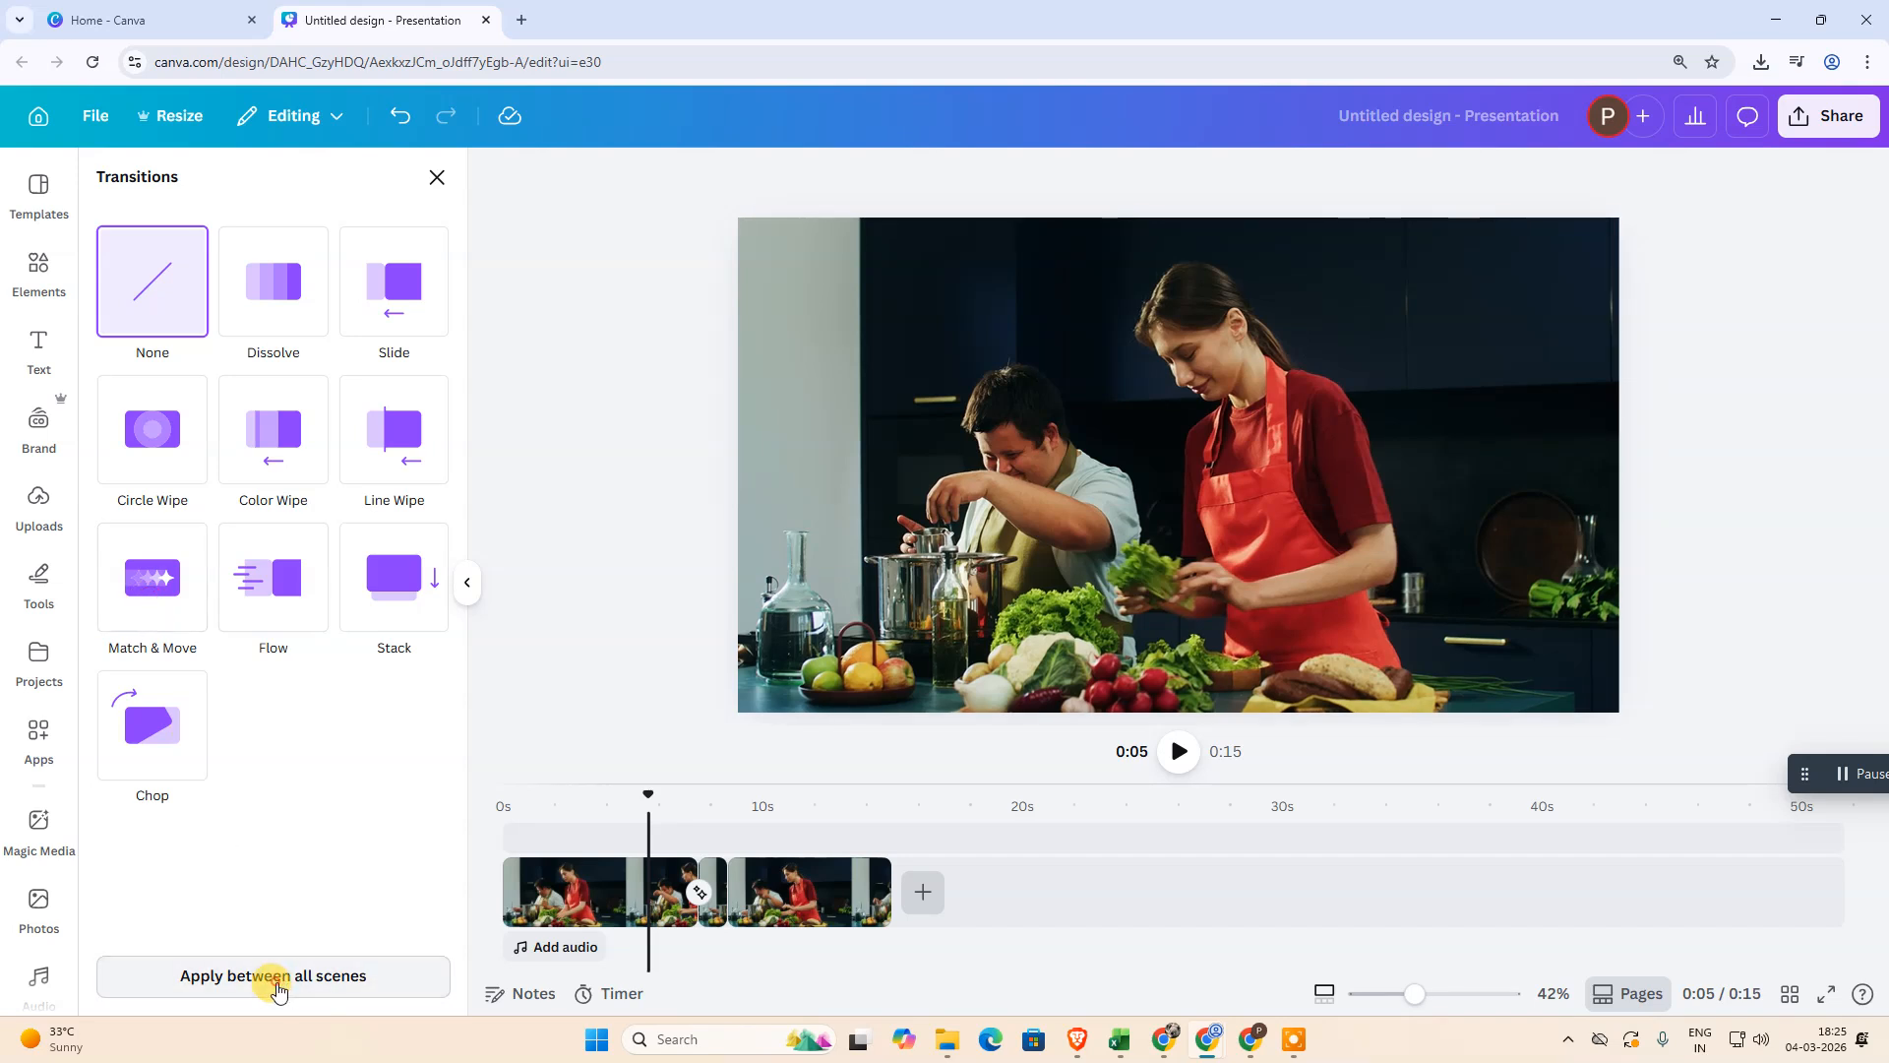
pyautogui.click(733, 911)
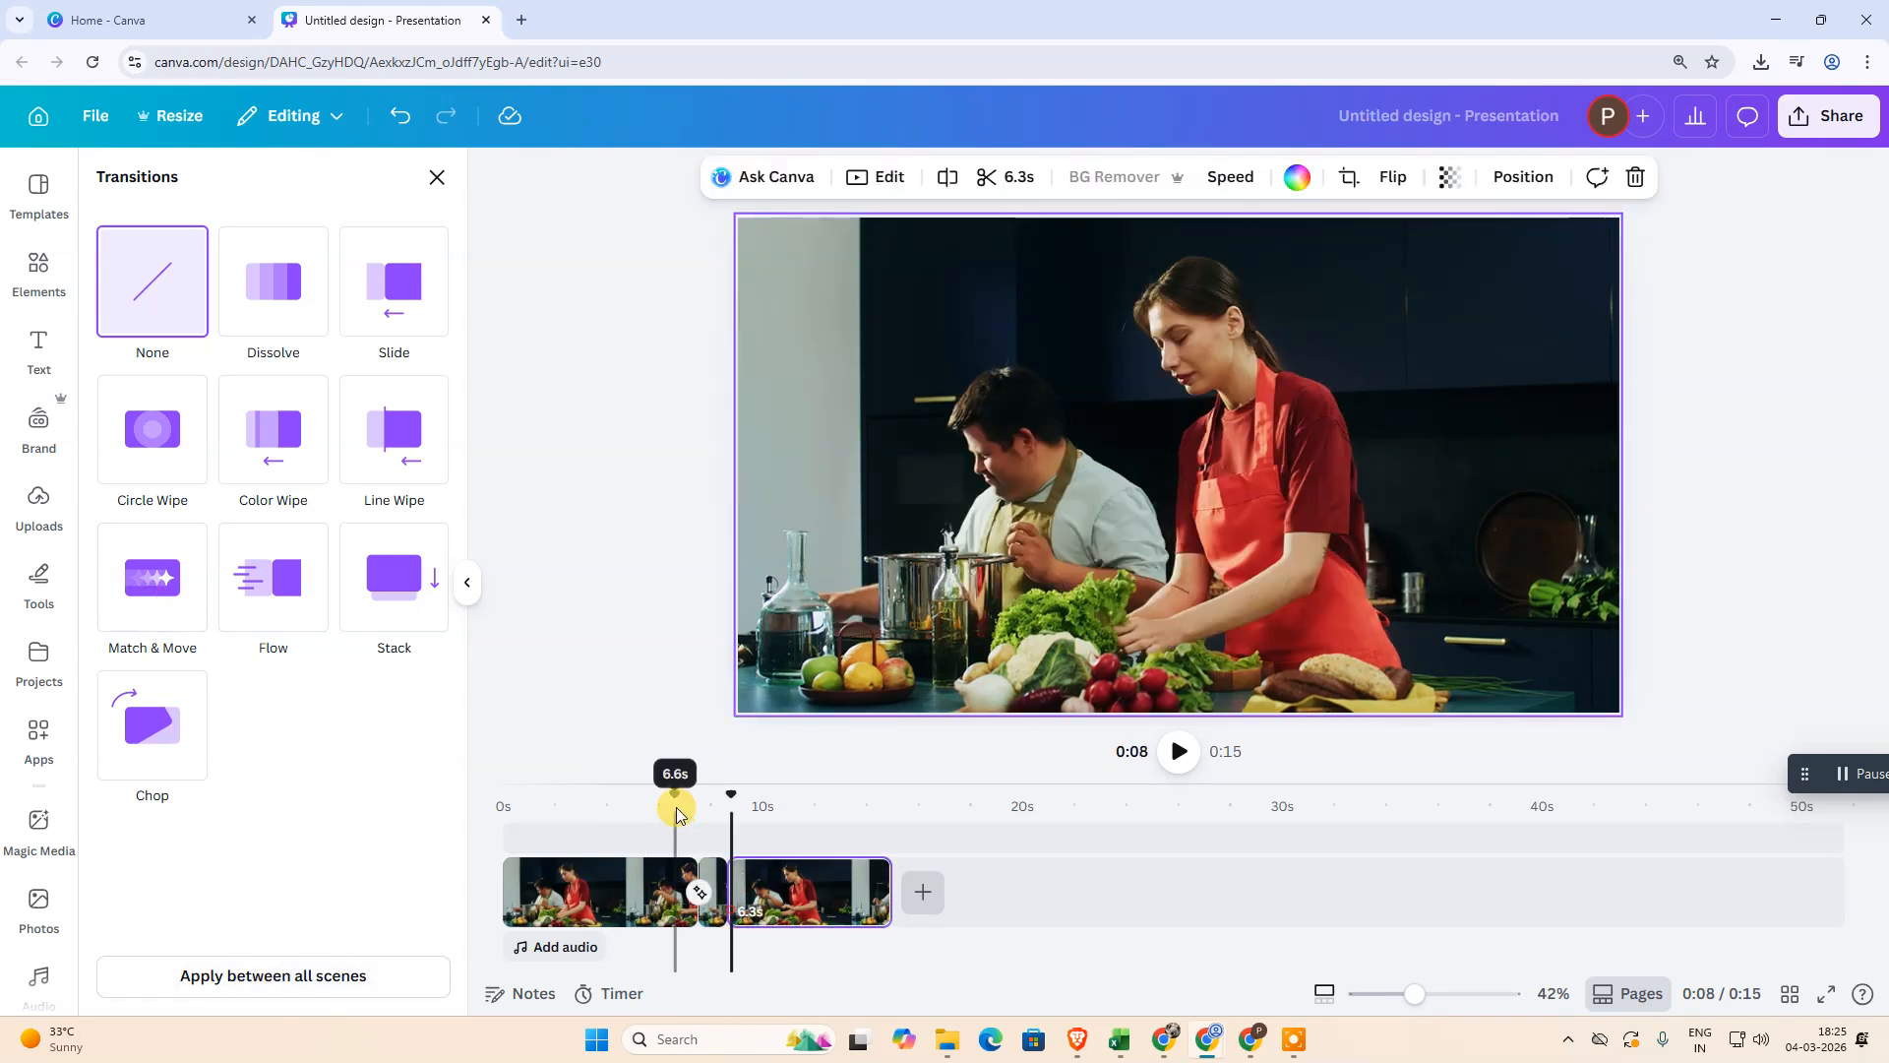
pyautogui.click(305, 980)
pyautogui.moveTo(731, 793); pyautogui.dragTo(516, 789)
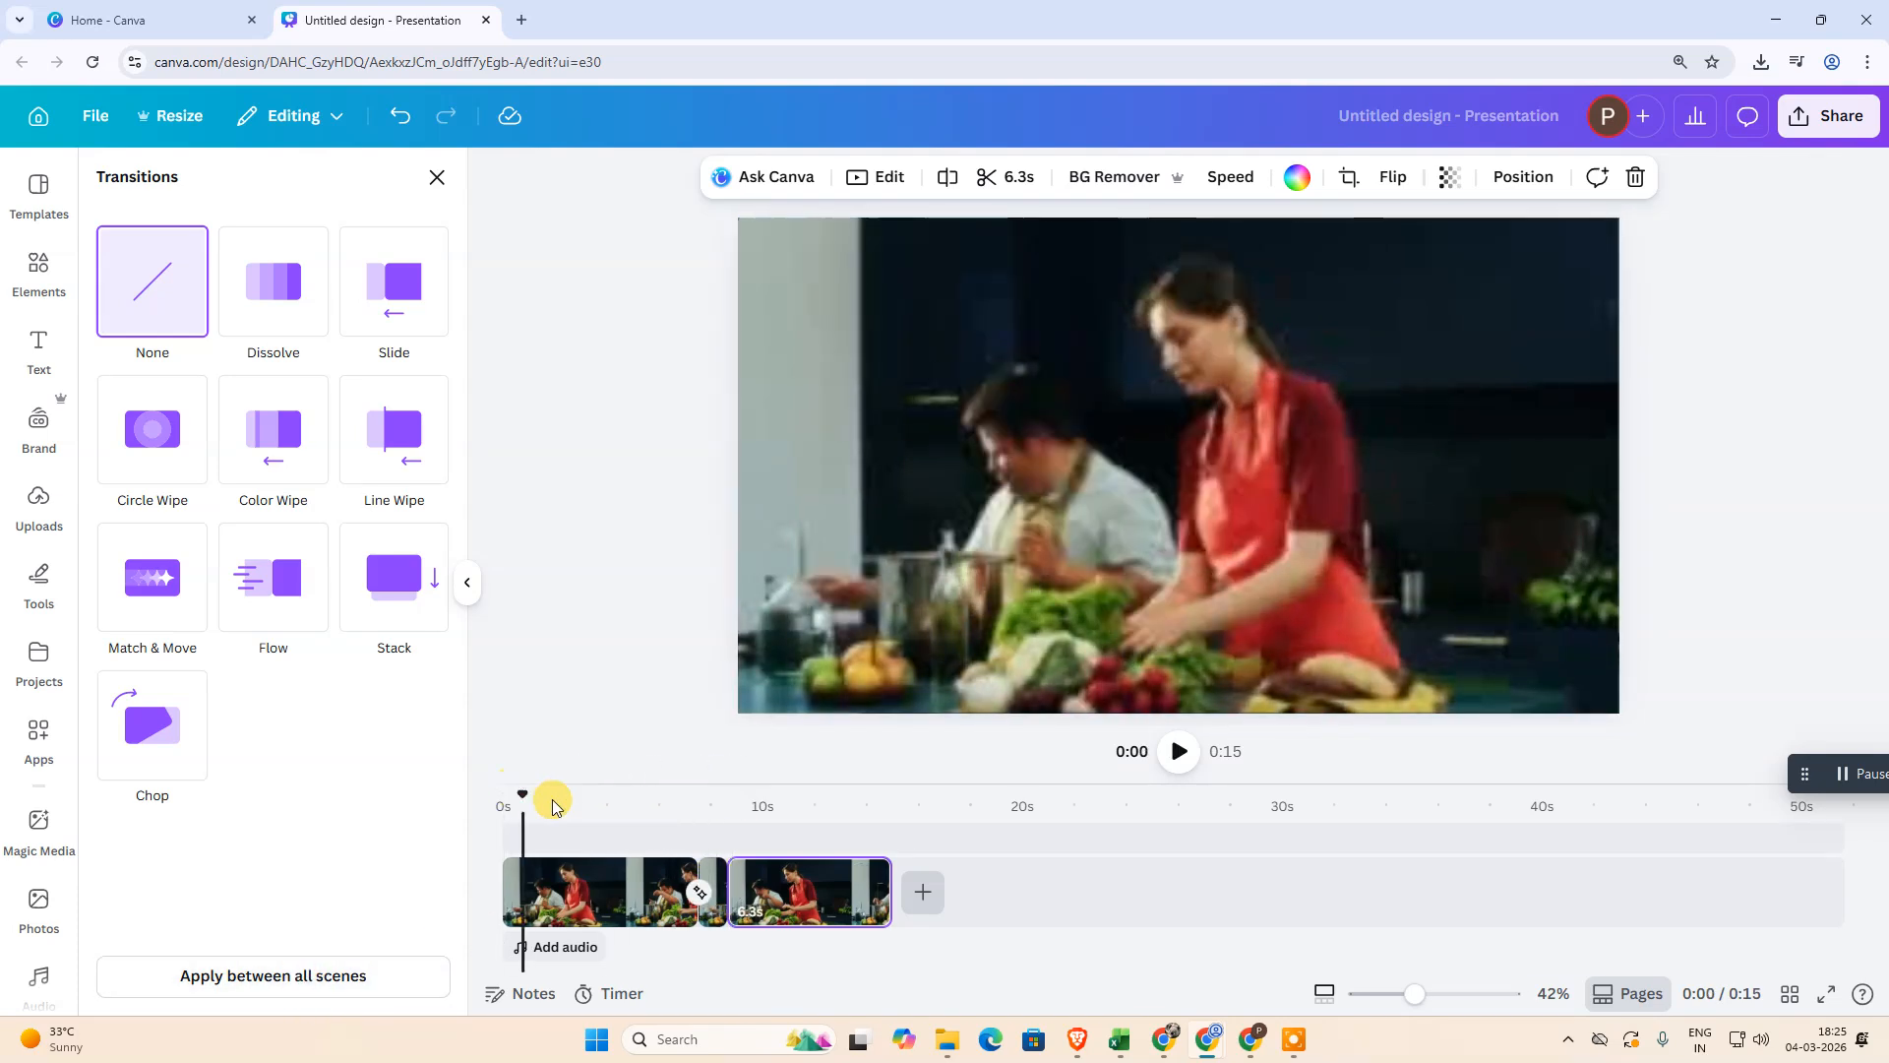
pyautogui.click(1177, 752)
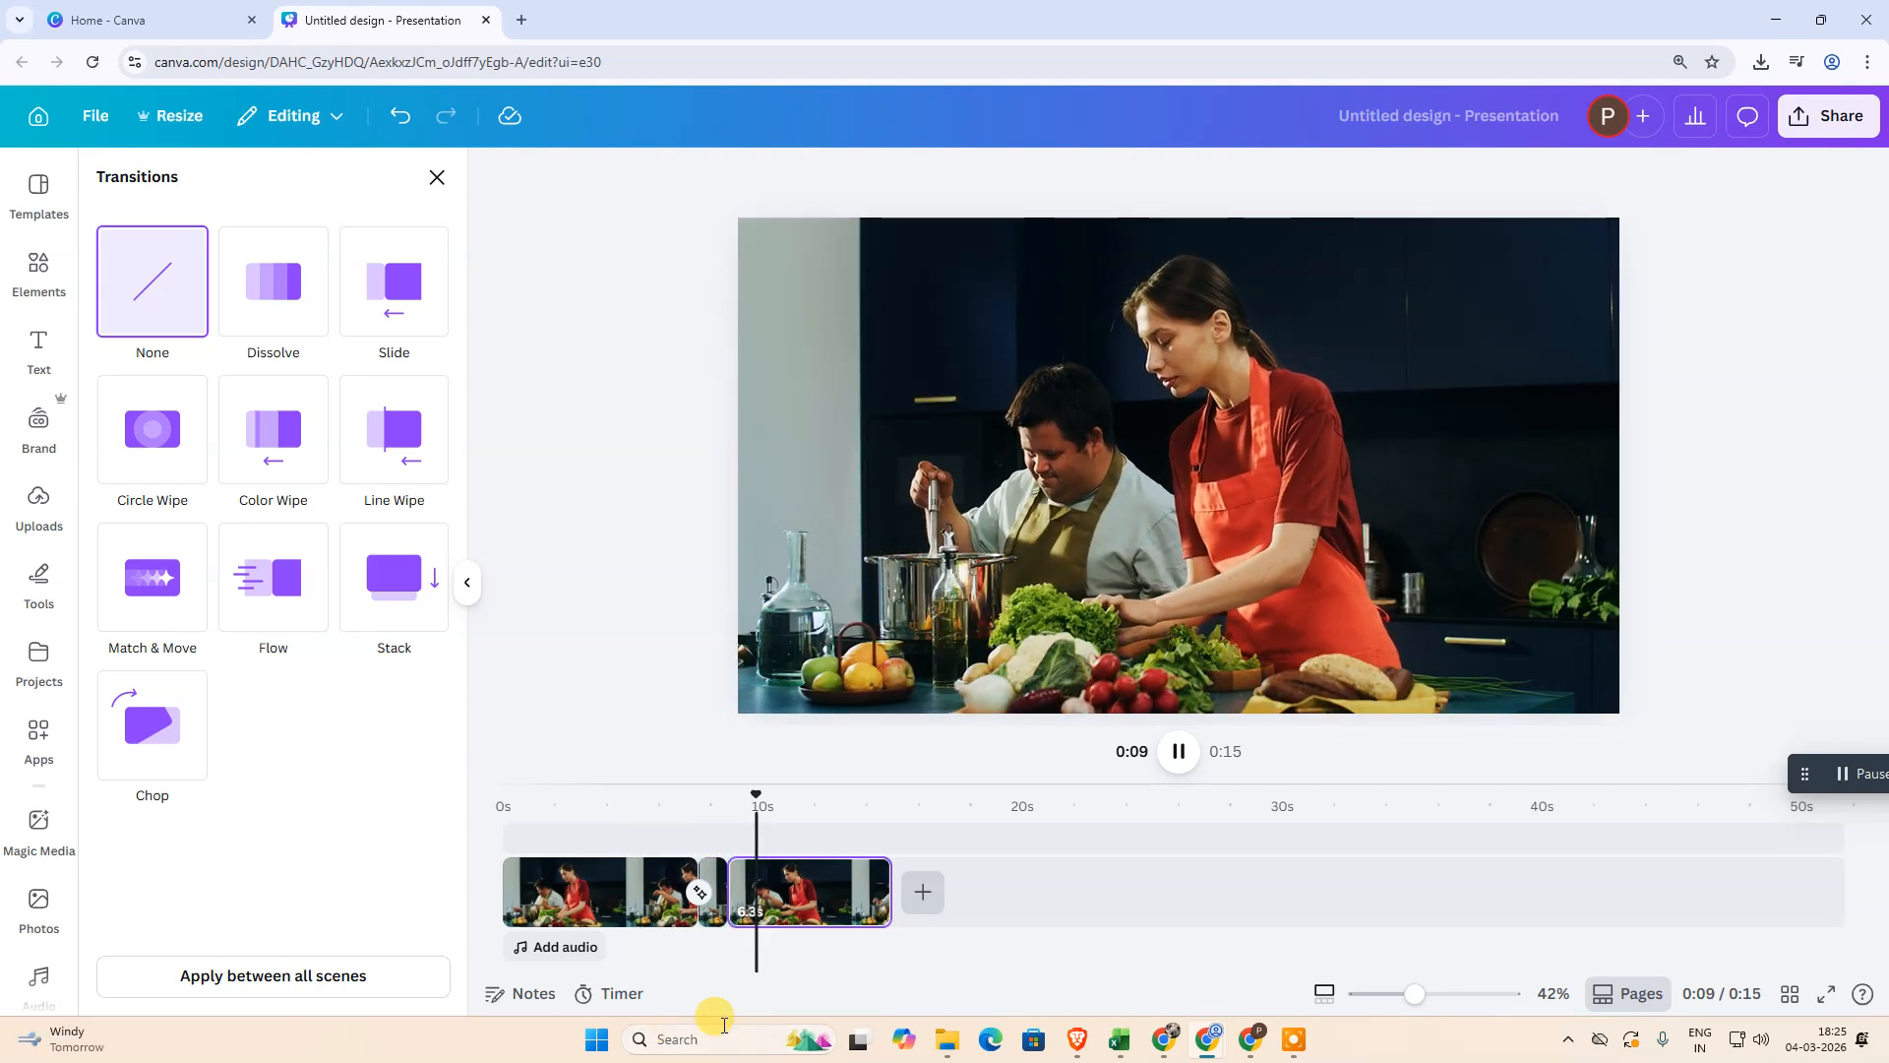
# Extend the enlarged middle clip to about 4.5 seconds and preview the zoom from late in the first clip into the last clip.
pyautogui.click(716, 919)
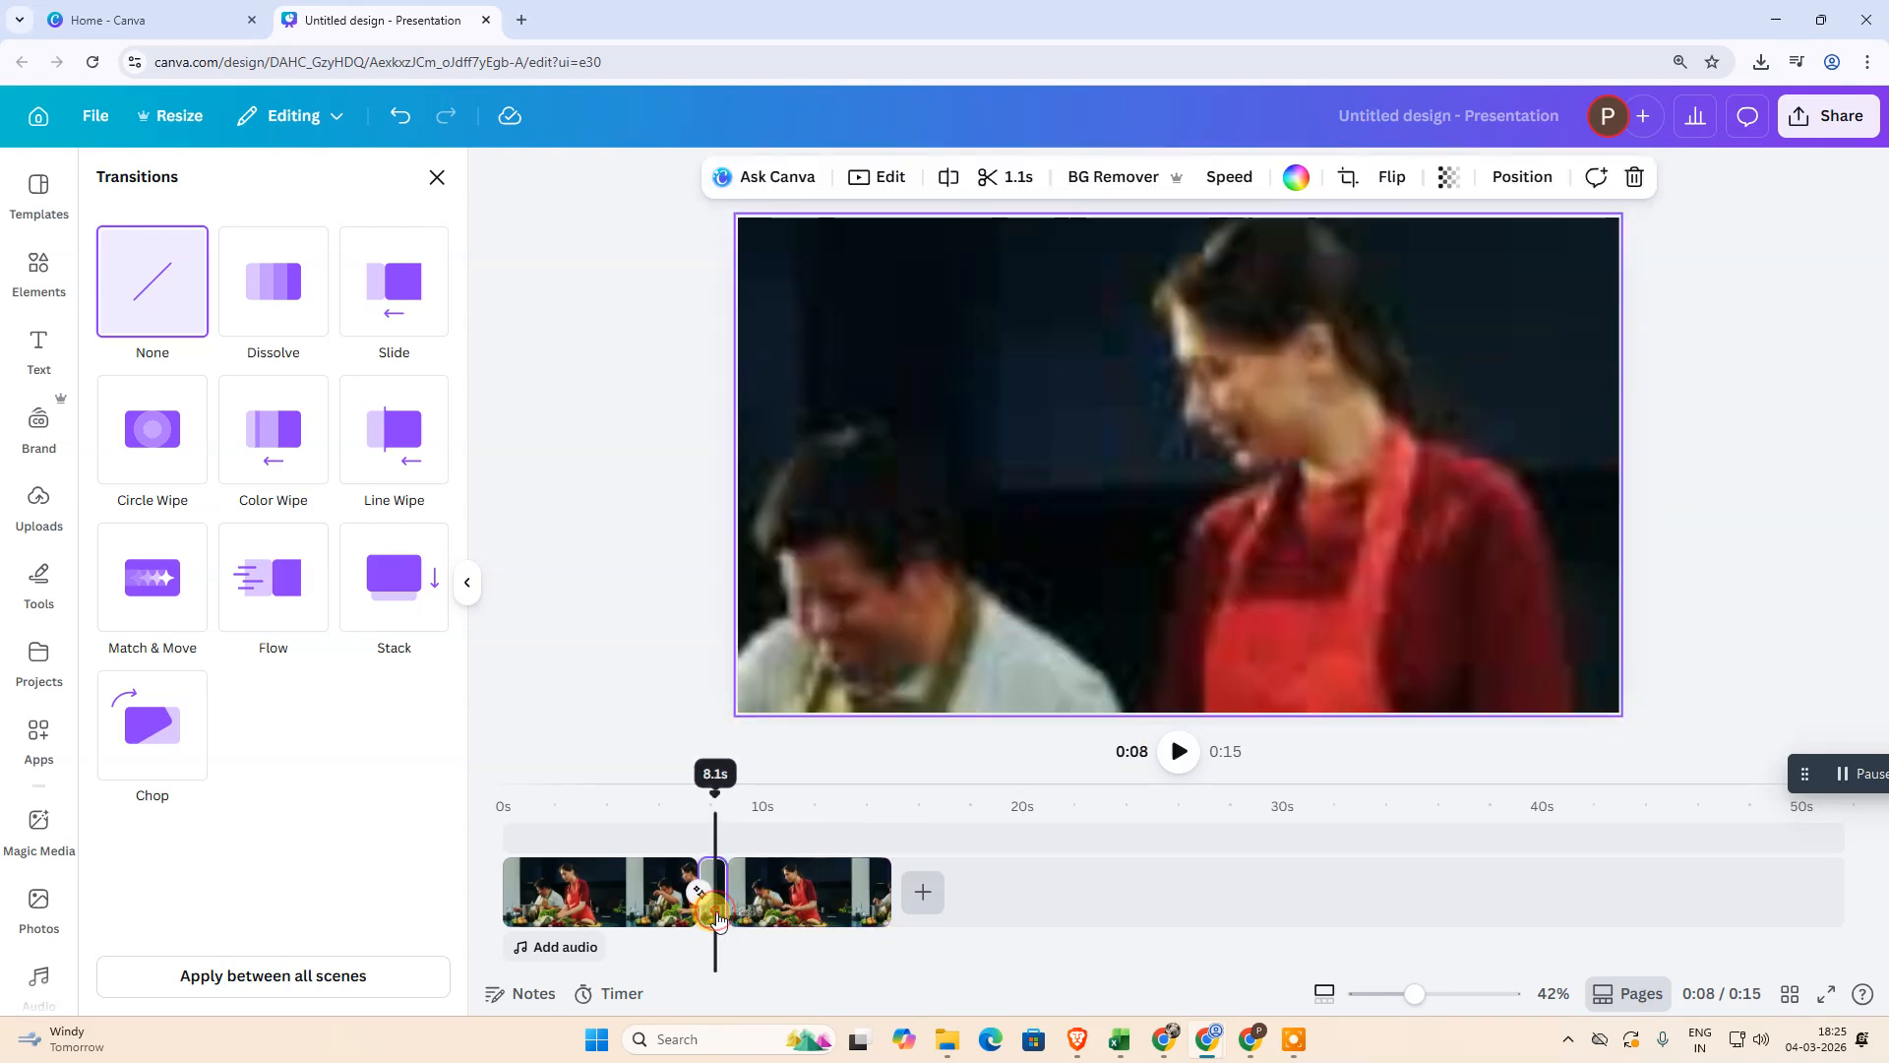
pyautogui.moveTo(722, 890); pyautogui.dragTo(811, 892)
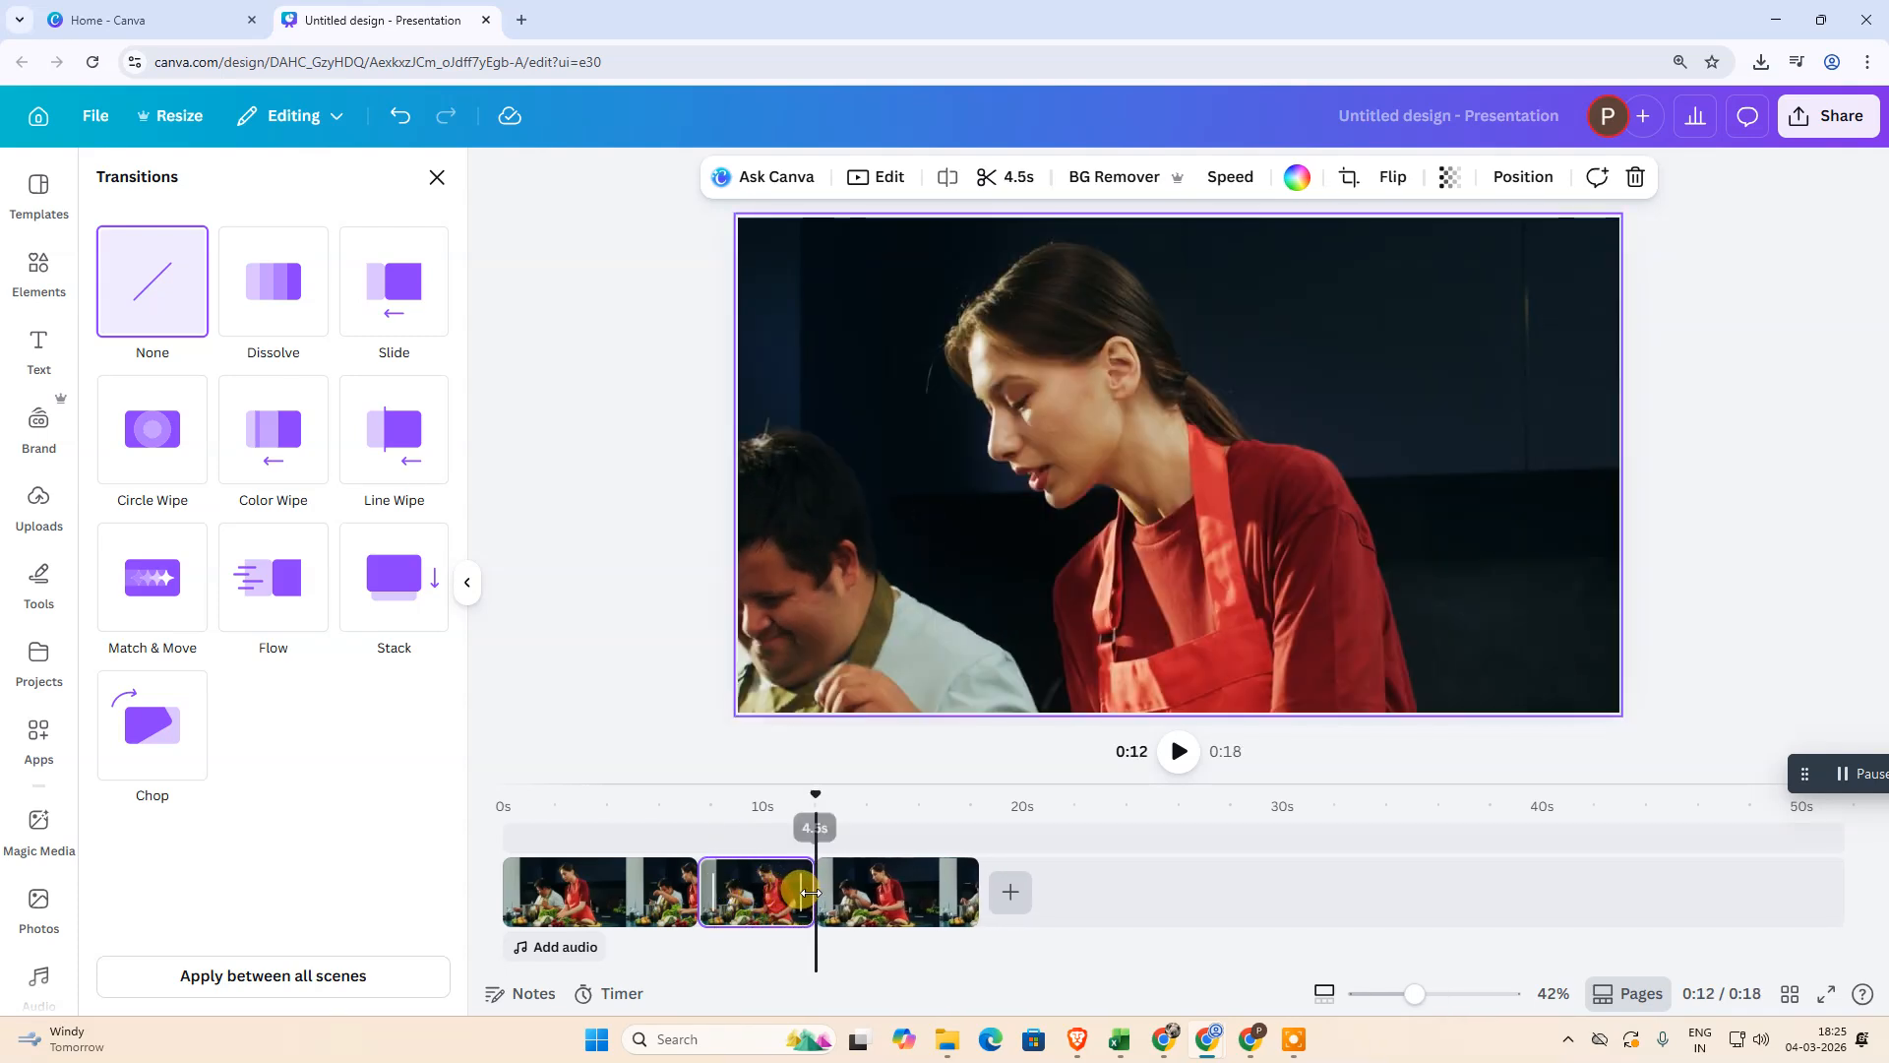
pyautogui.moveTo(819, 795); pyautogui.dragTo(670, 796)
pyautogui.click(1180, 753)
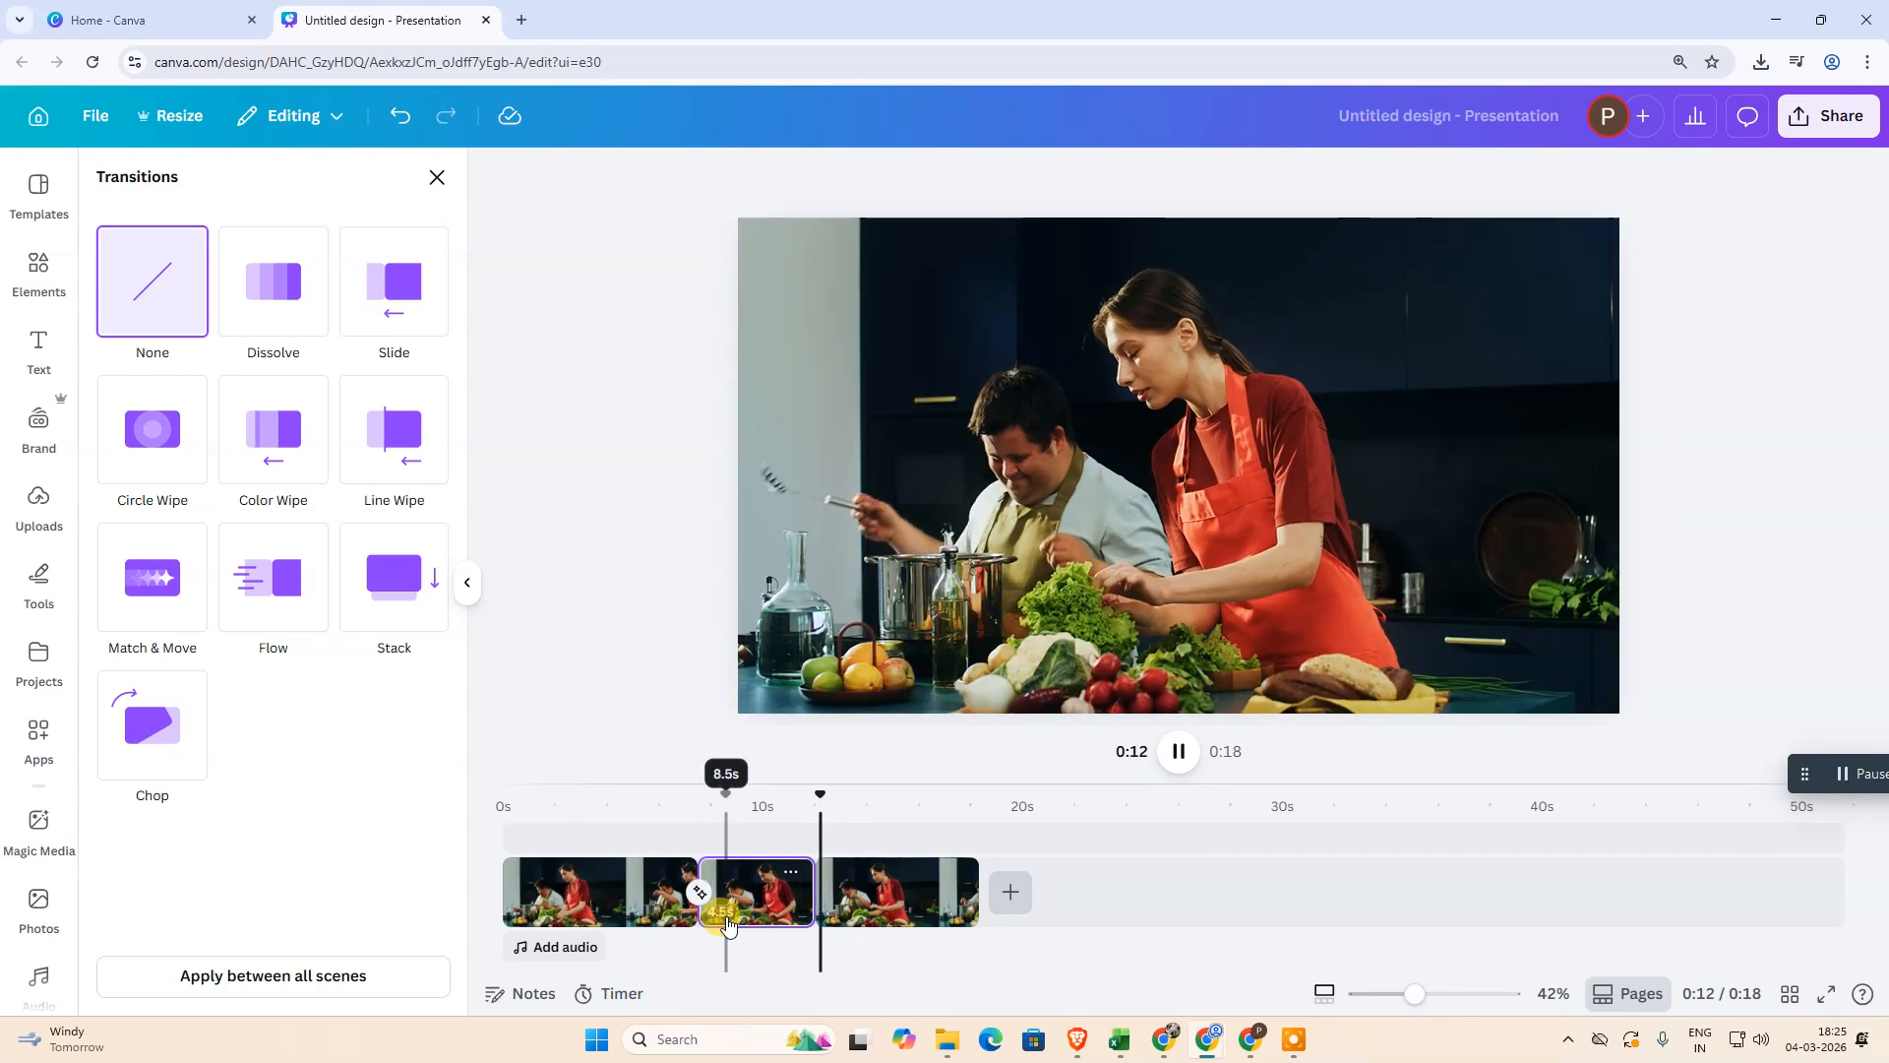
pyautogui.click(1176, 760)
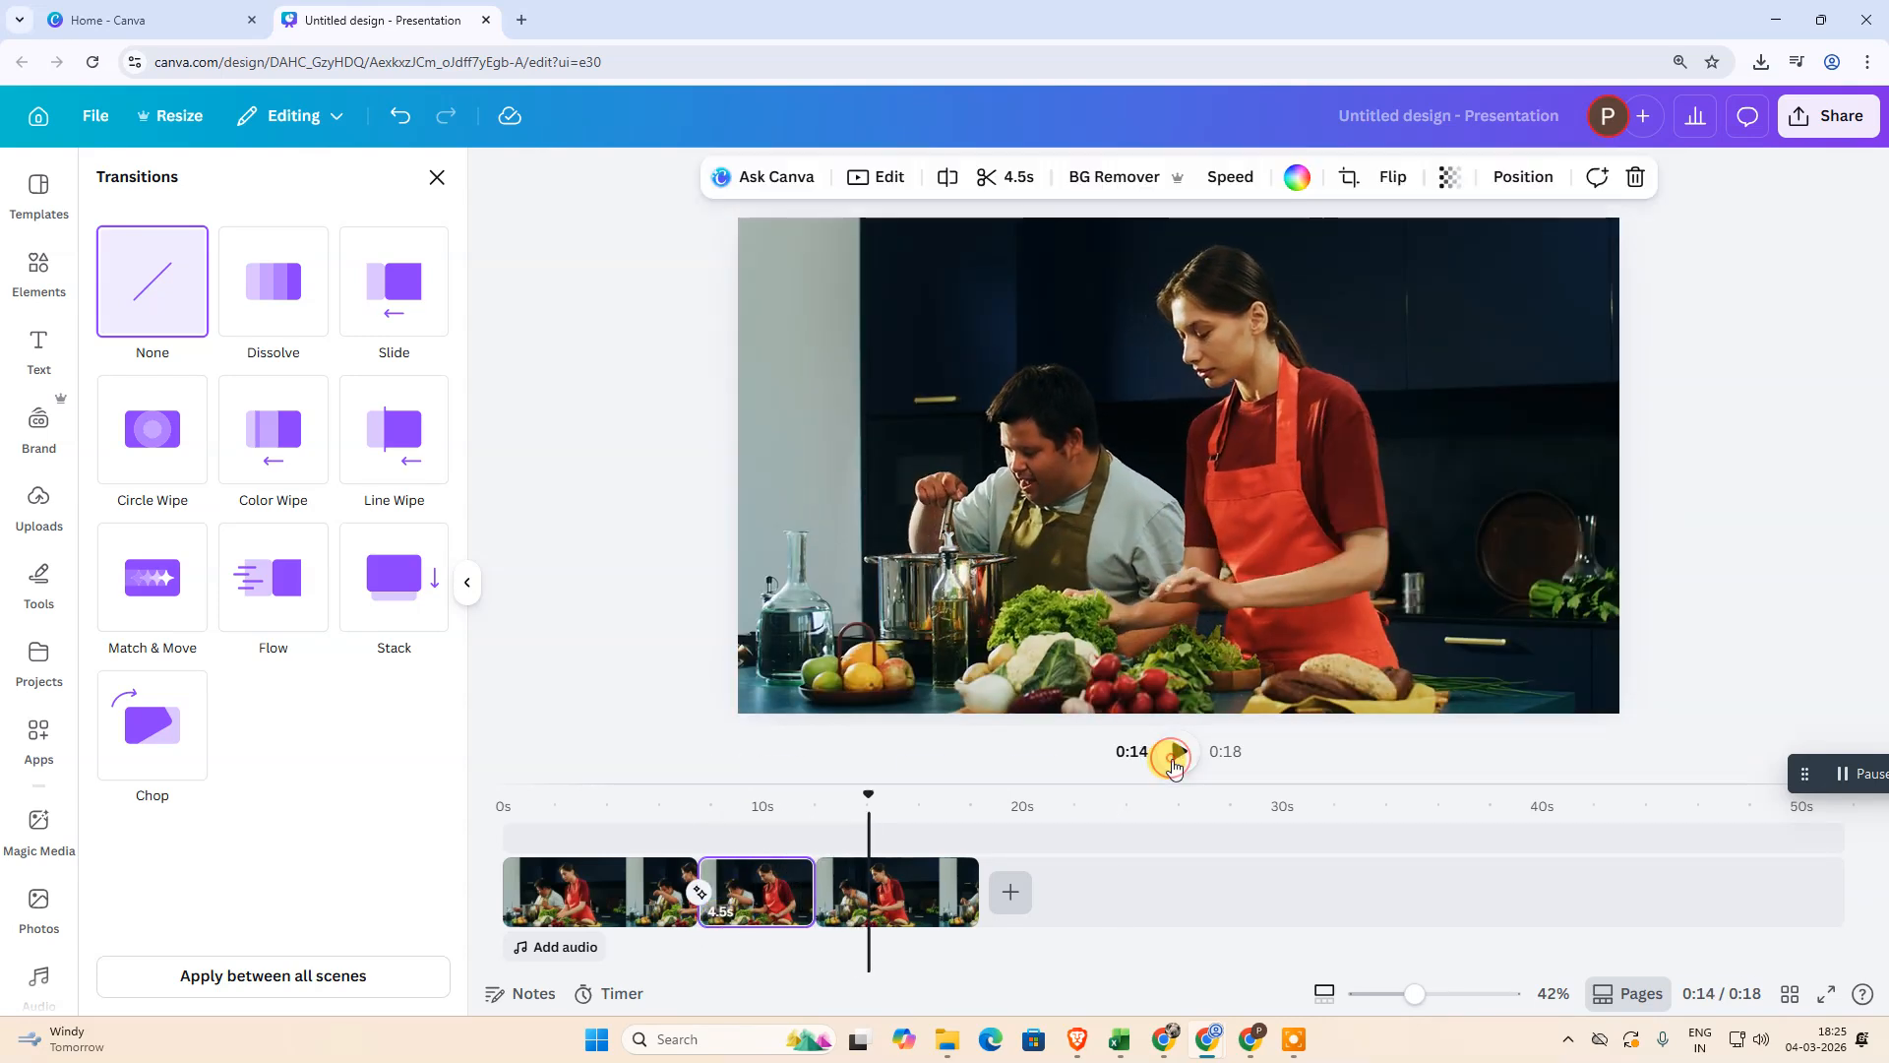
# Open the download settings for the MP4 video and lower the quality to 720p.
pyautogui.click(1816, 115)
pyautogui.click(1485, 553)
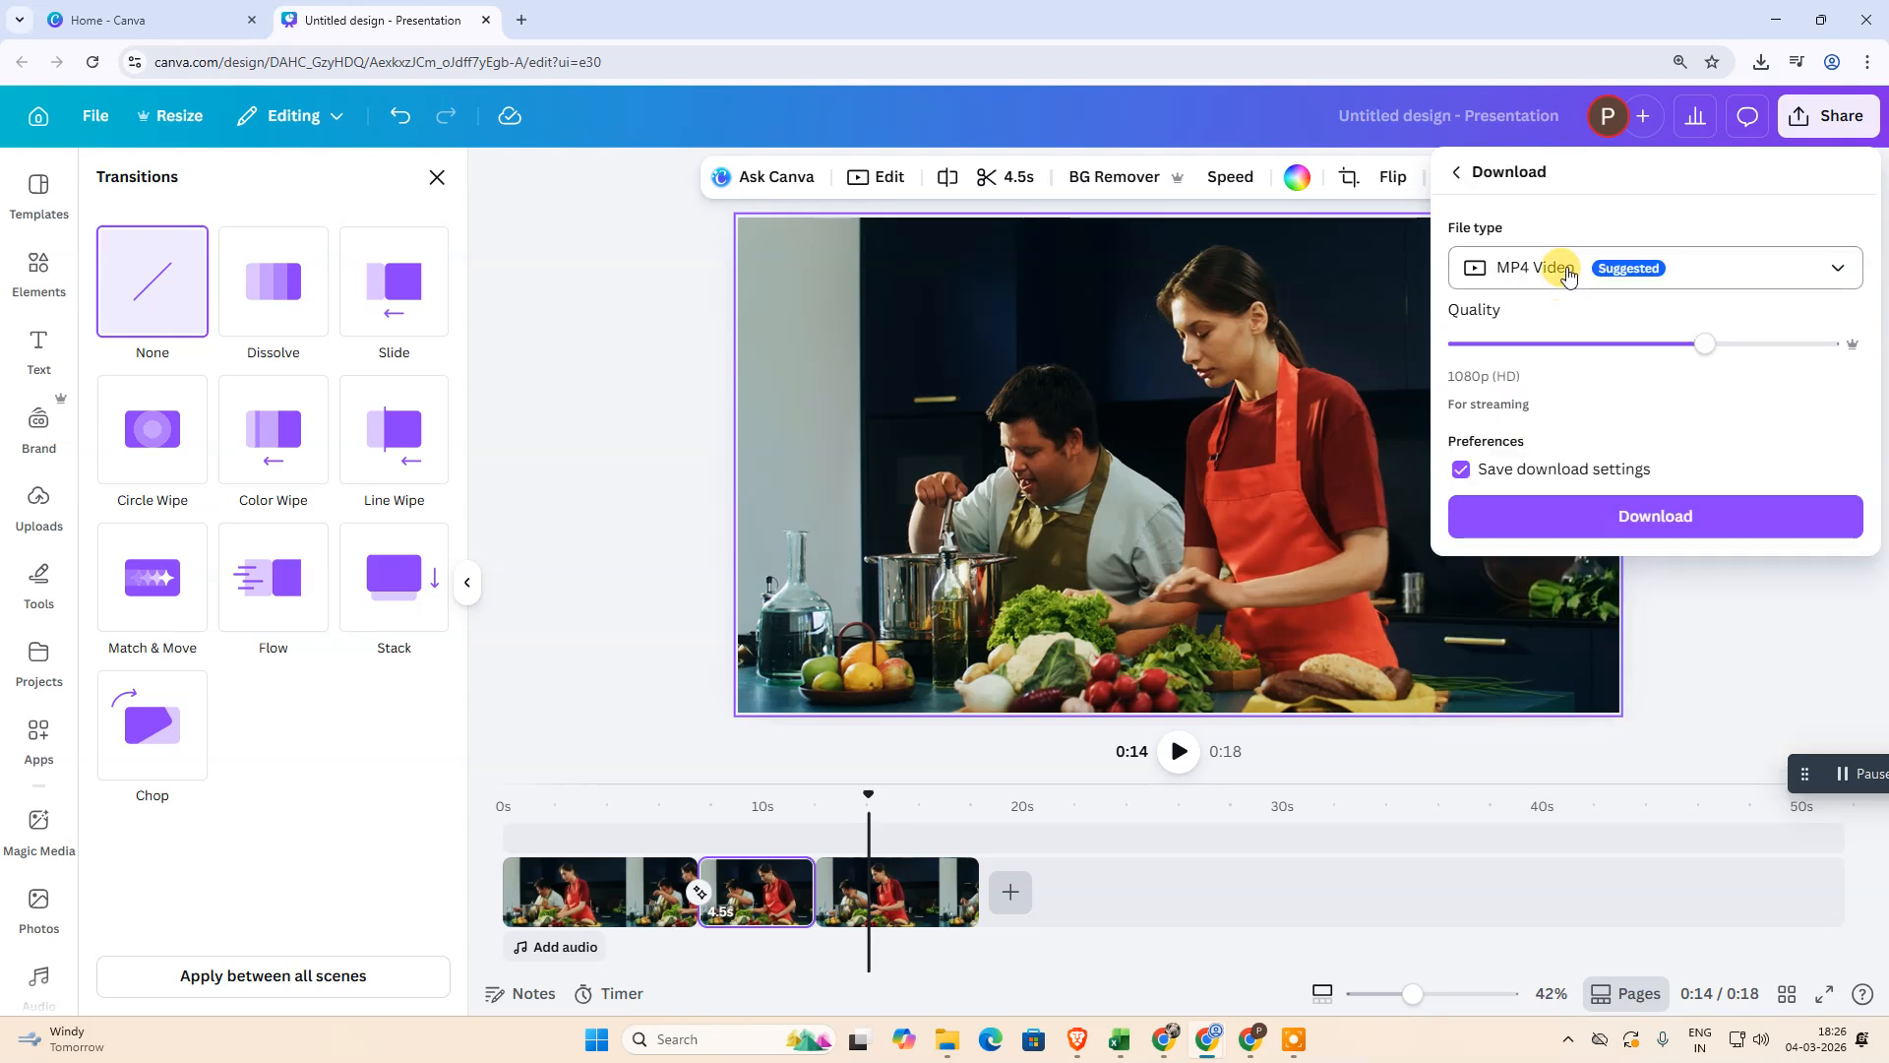
pyautogui.moveTo(1696, 349); pyautogui.dragTo(1540, 359)
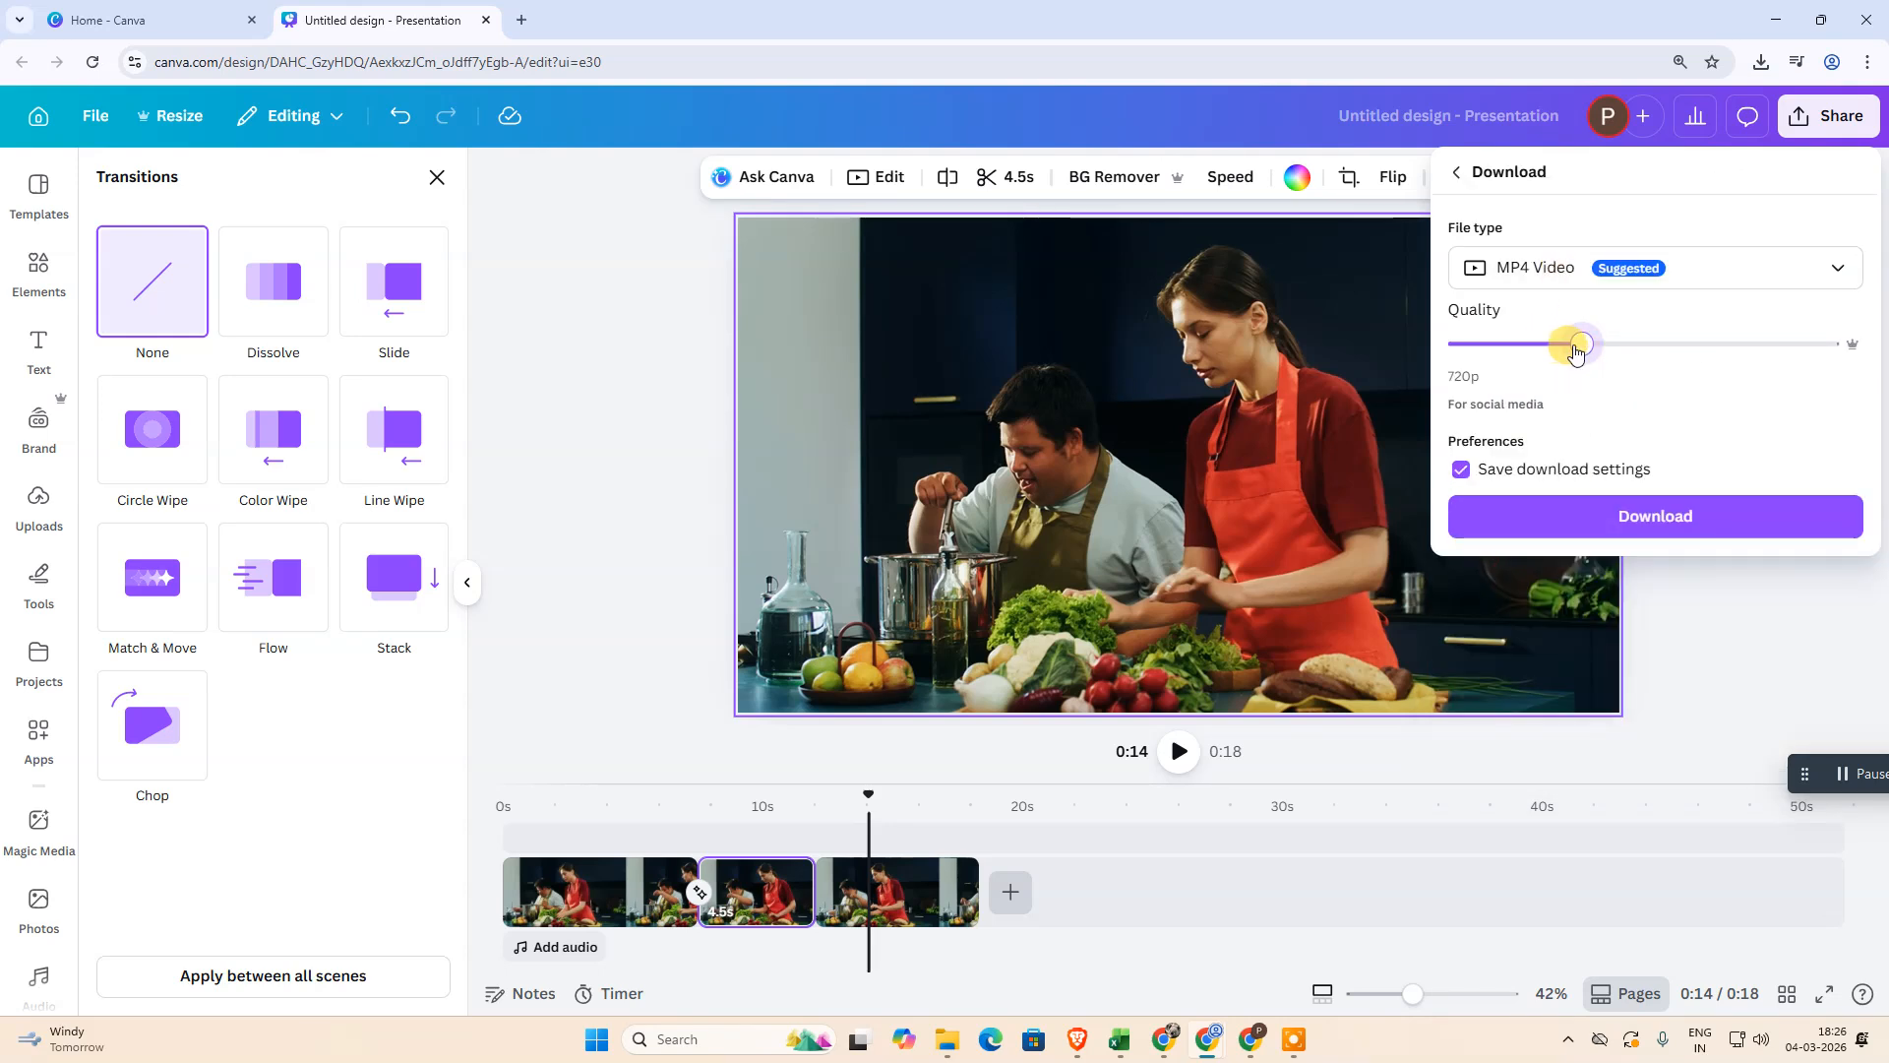